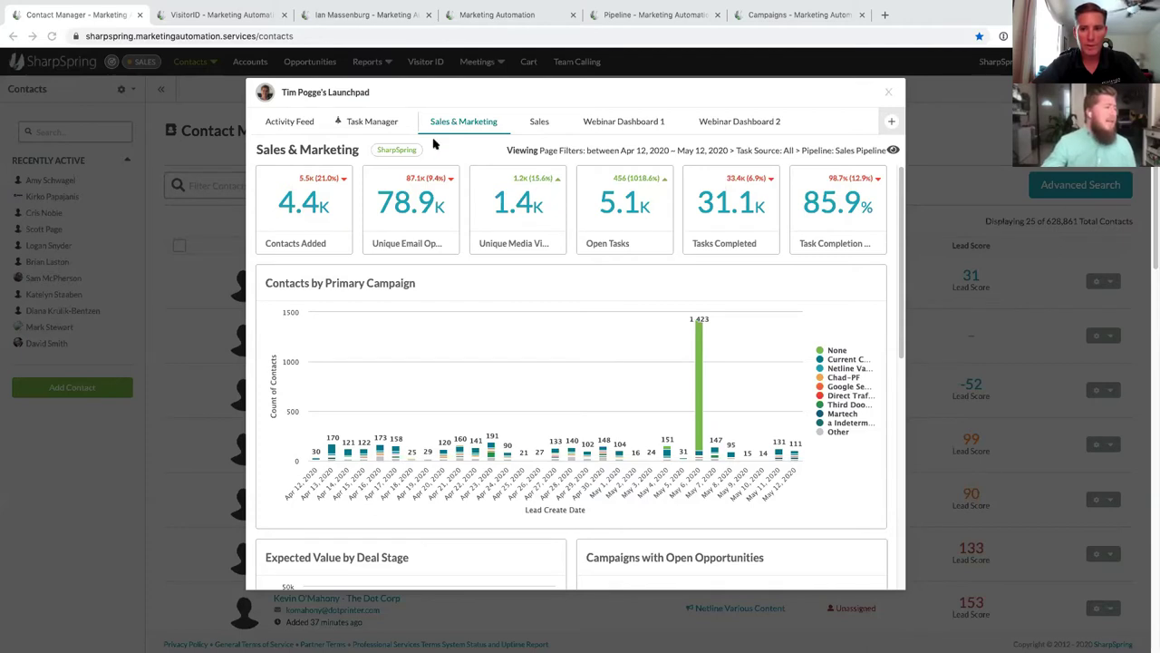
# - Switch the Launchpad from Task Manager to the Activity Feed of recent opens, clicks and visits
pyautogui.click(381, 124)
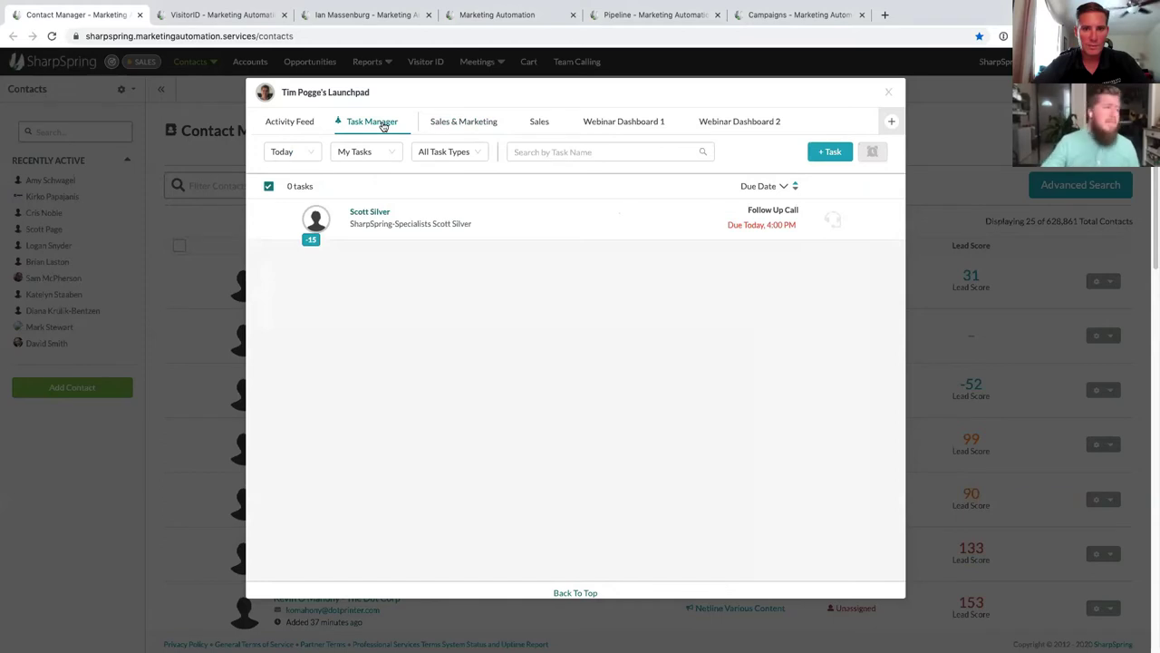
pyautogui.click(303, 123)
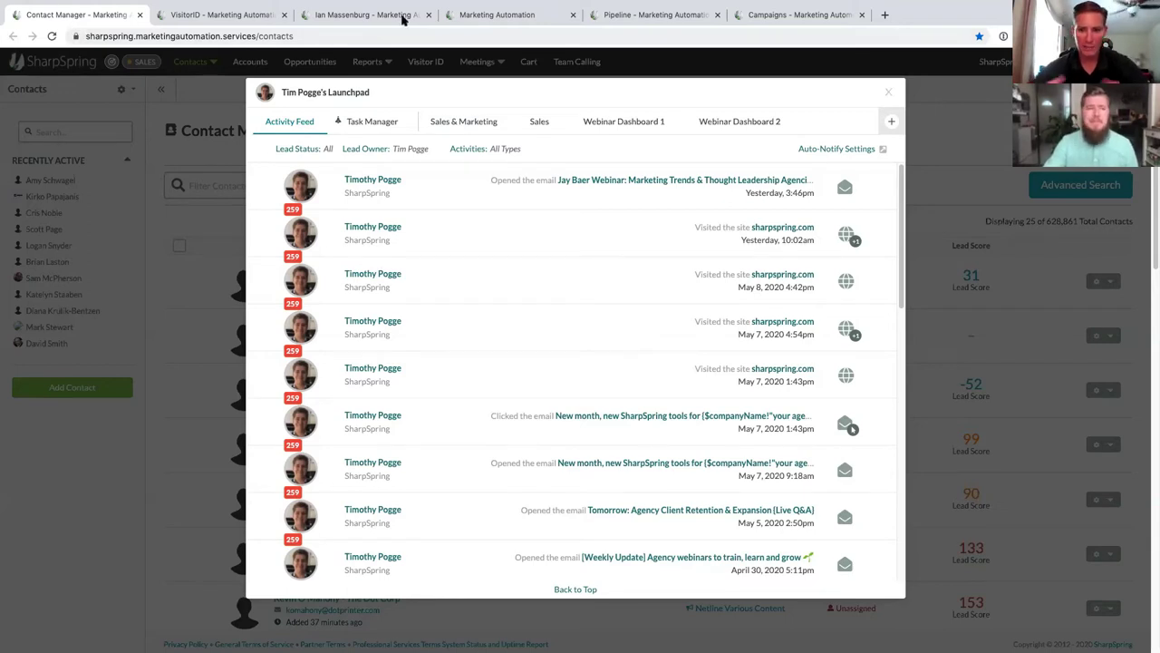
# - Close the Launchpad to reveal the Contact Manager's 628,861 contacts
pyautogui.click(887, 91)
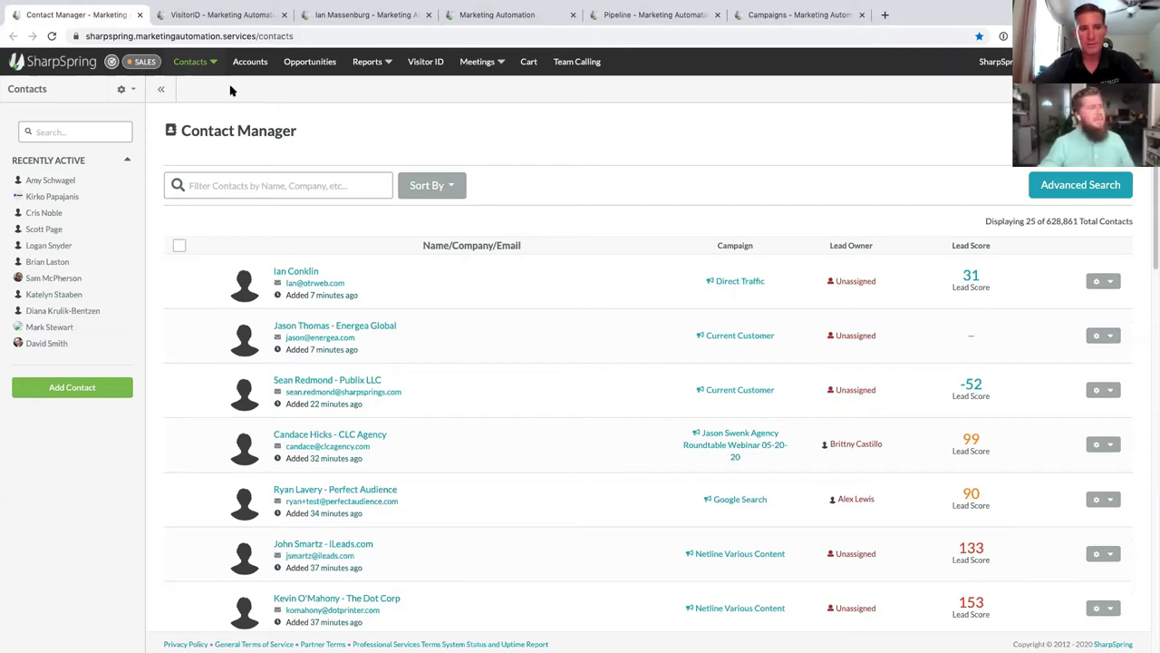
# - Toggle between Sales and Marketing to compare their menus, ending on the Marketing view
pyautogui.click(136, 63)
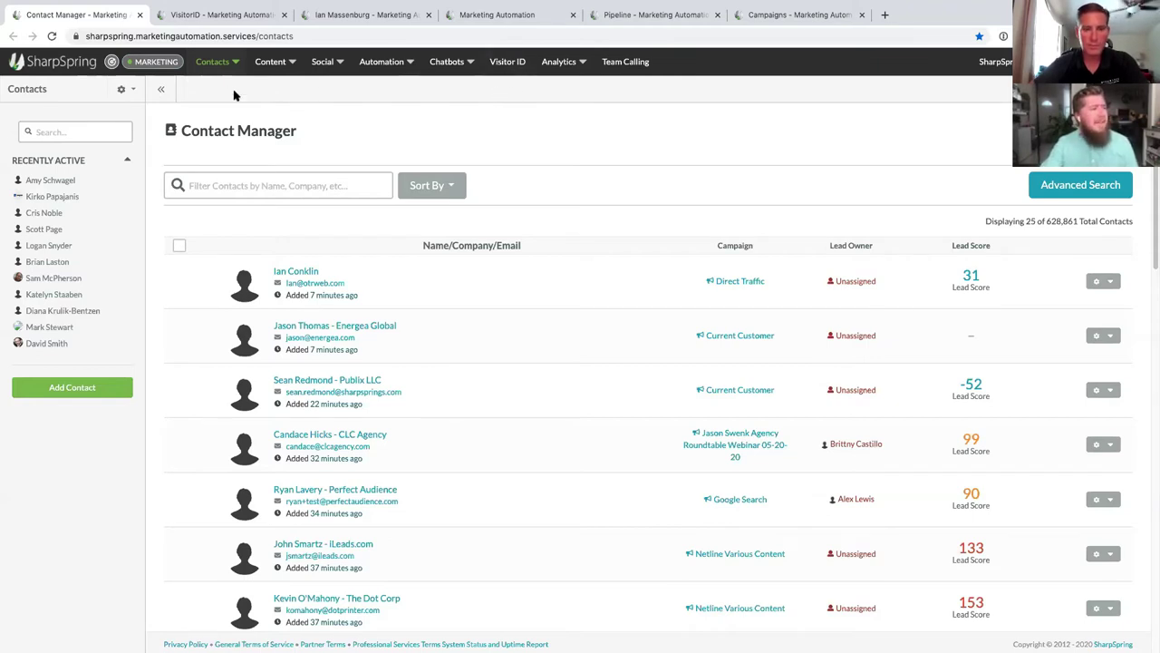
pyautogui.click(145, 64)
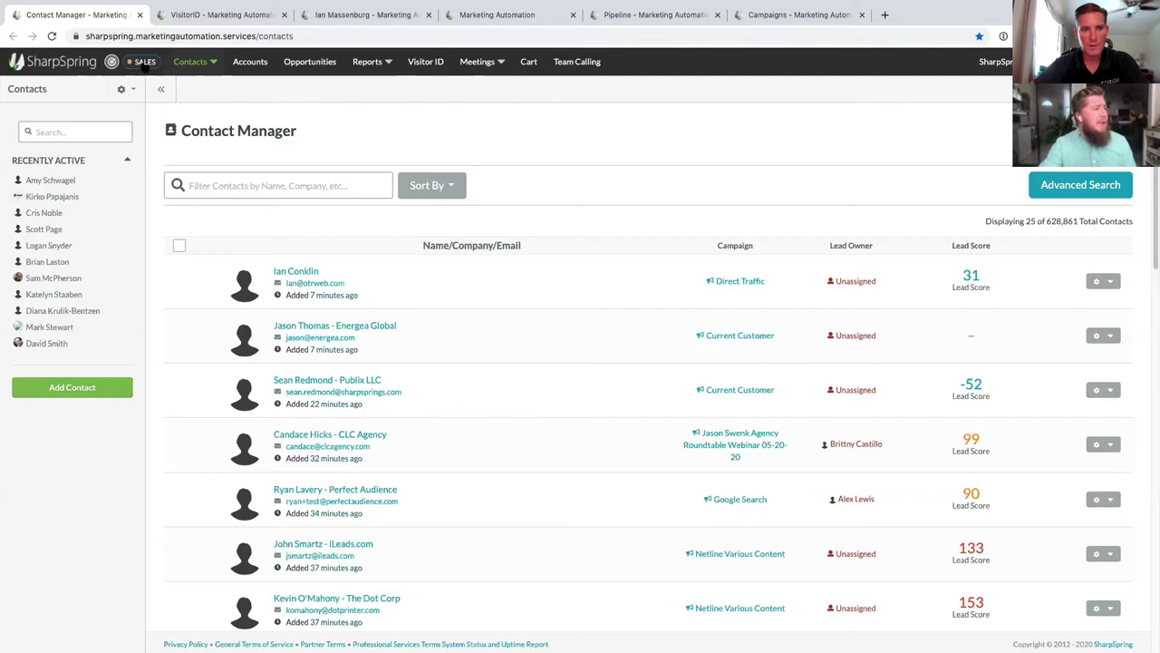
pyautogui.click(143, 63)
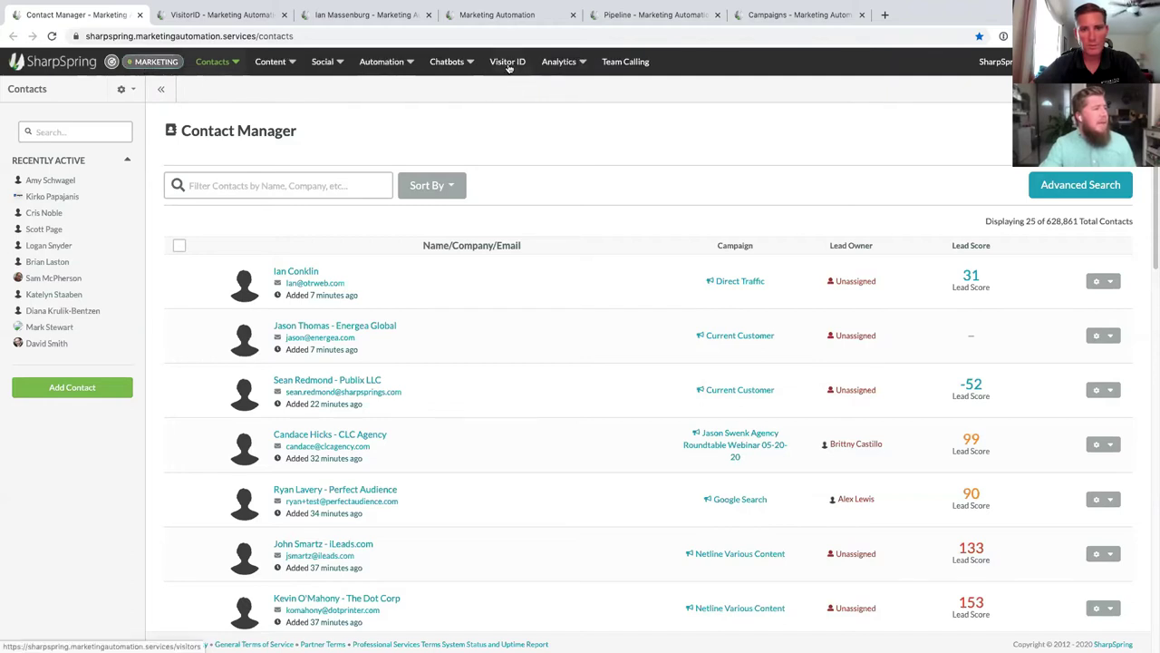
pyautogui.click(145, 62)
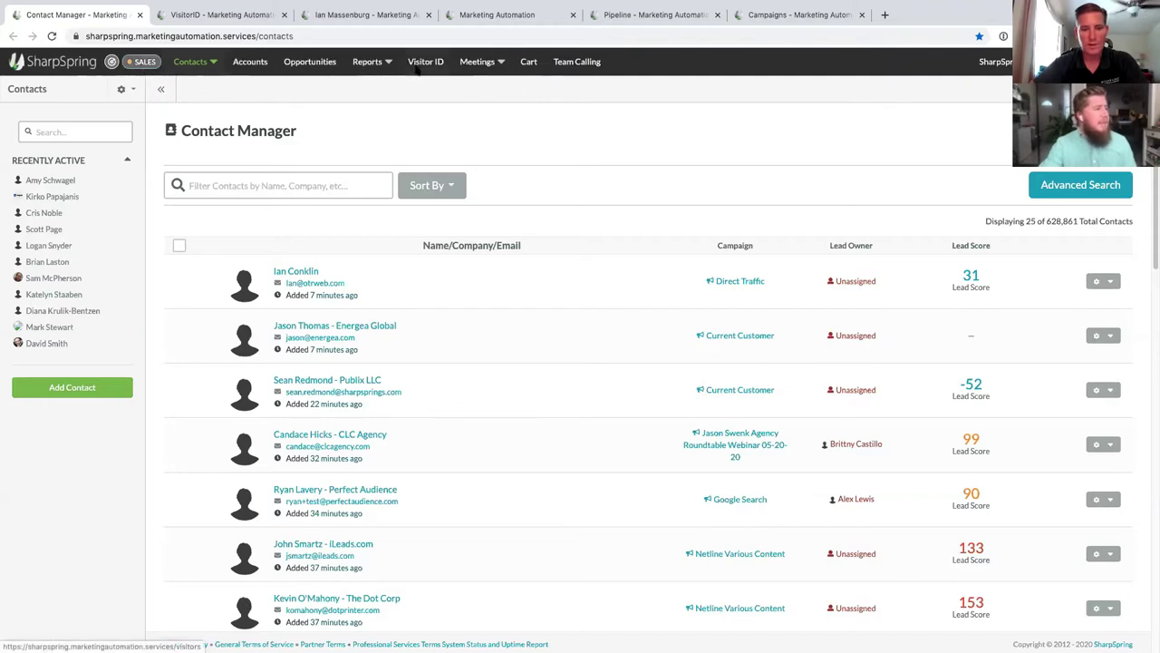
pyautogui.click(145, 62)
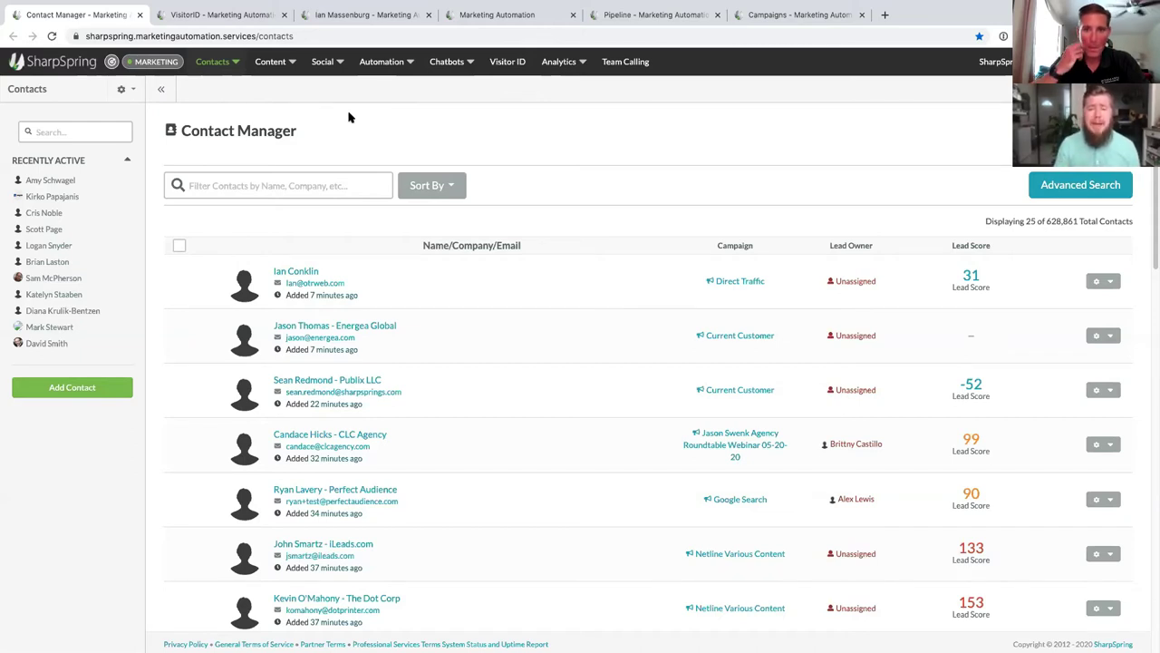
# - Show the VisitorID profile with 108 total pages across 18 visits
pyautogui.click(226, 16)
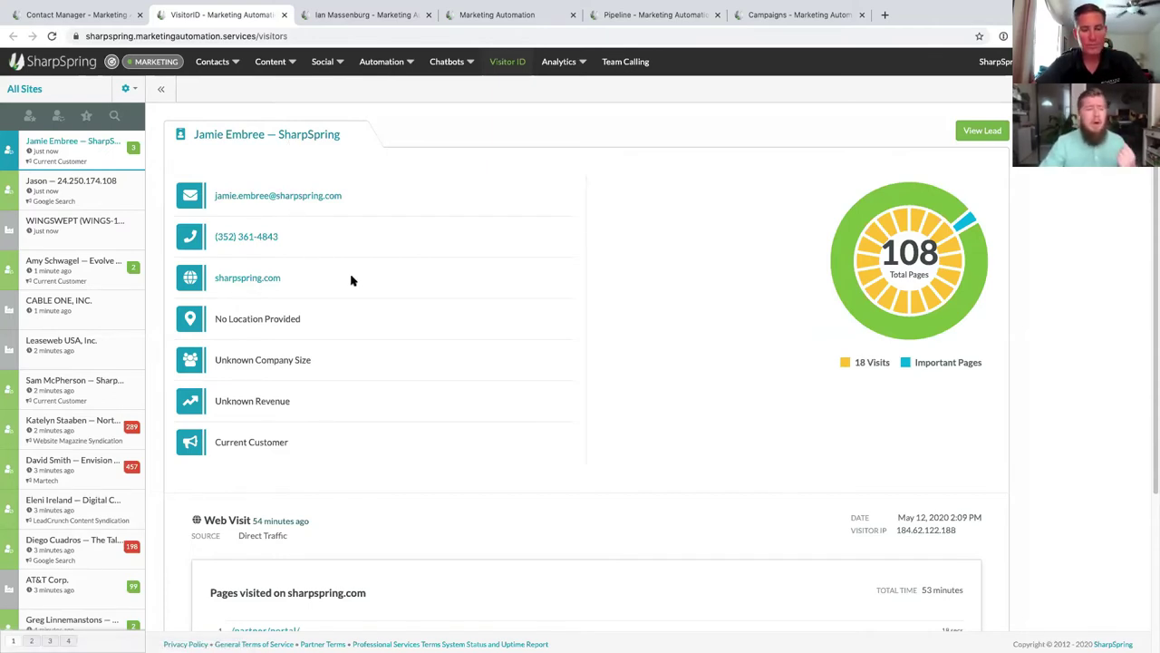
# - Load the visitor's earlier web visits into the timeline
pyautogui.scroll(-2, 353, 283)
pyautogui.scroll(-3, 367, 304)
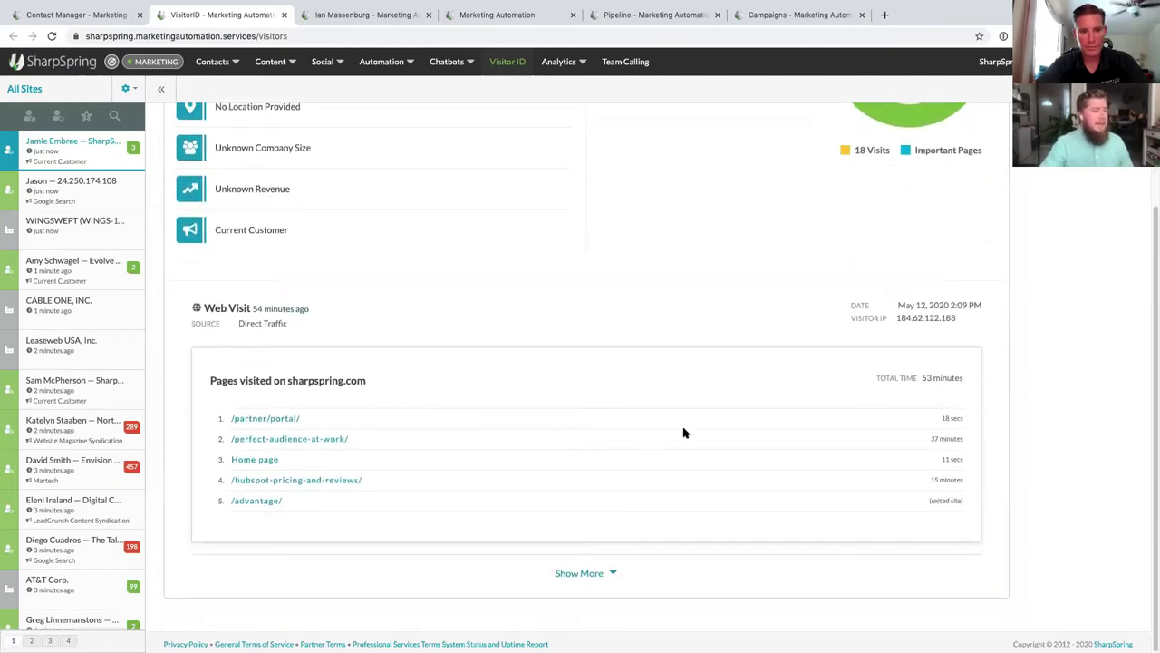
pyautogui.click(592, 573)
pyautogui.scroll(-1, 606, 573)
pyautogui.scroll(-4, 608, 572)
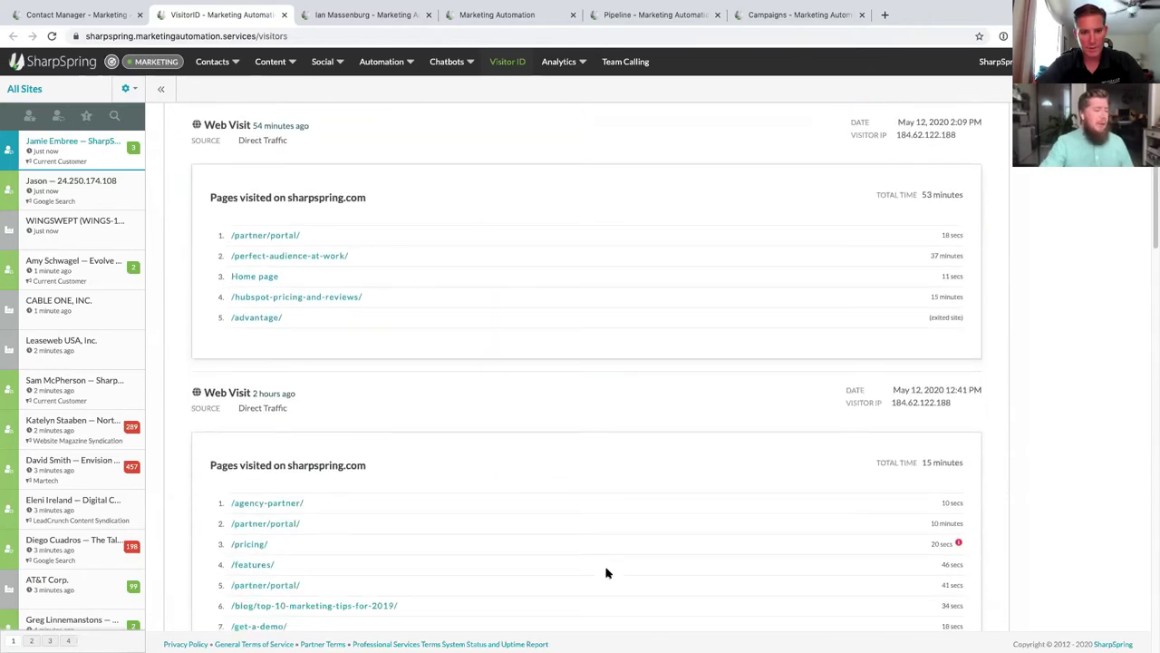
# - Highlight the /hubspot-pricing-and-reviews/ page entry in the 53-minute visit
pyautogui.scroll(10, 603, 571)
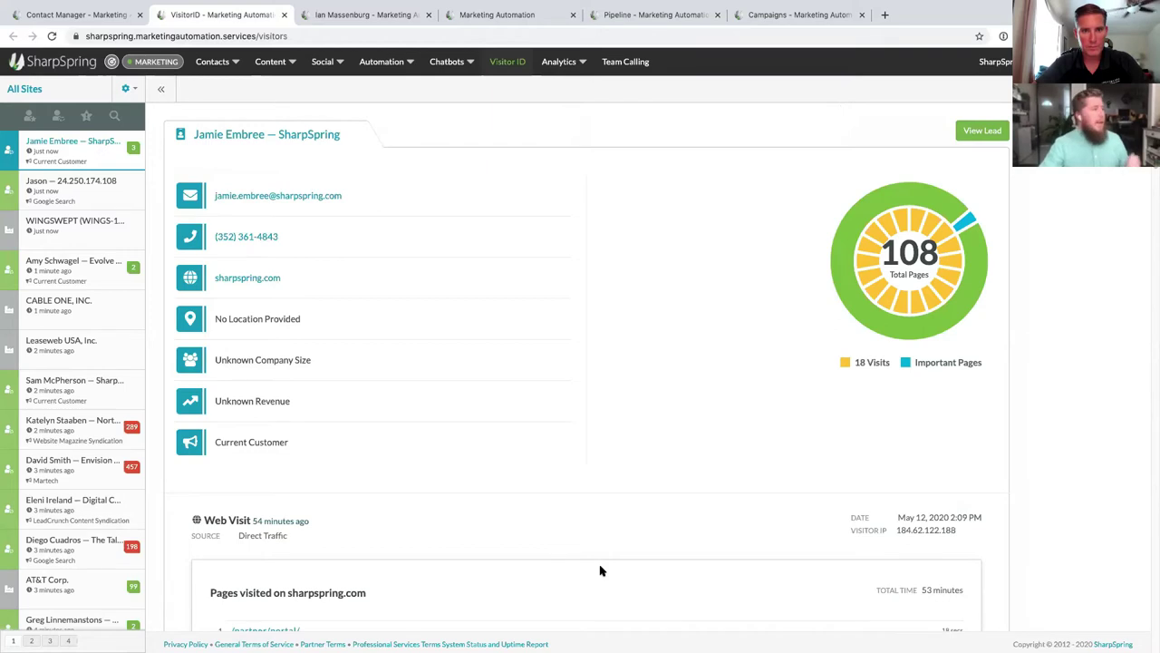
pyautogui.scroll(-3, 622, 540)
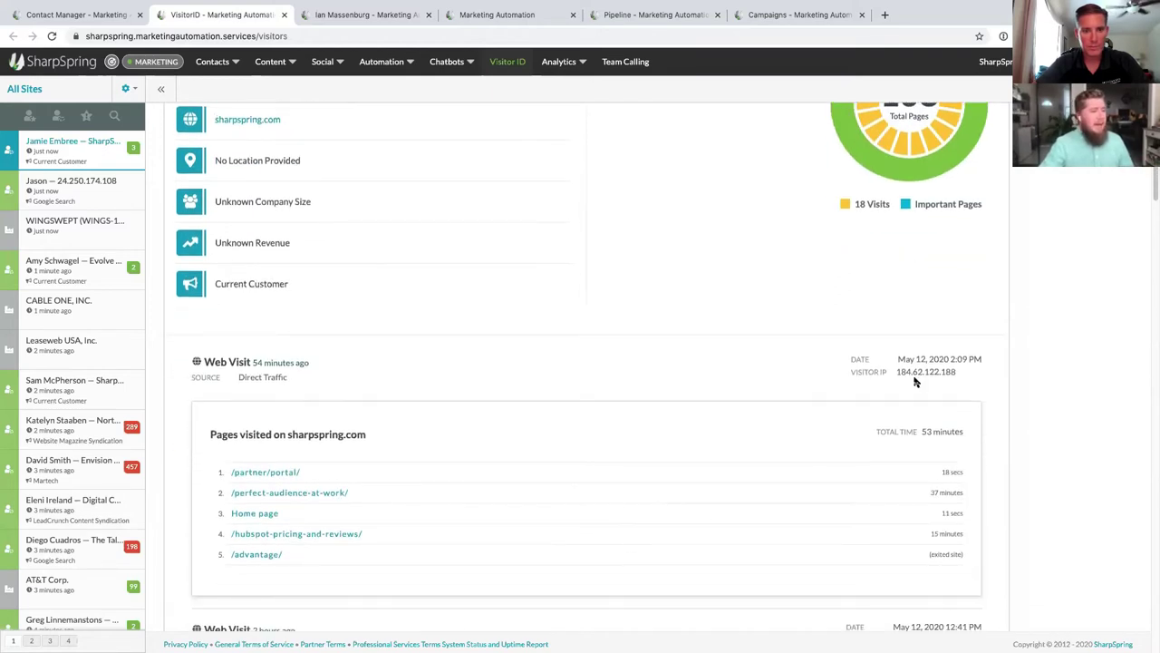
pyautogui.scroll(-2, 637, 435)
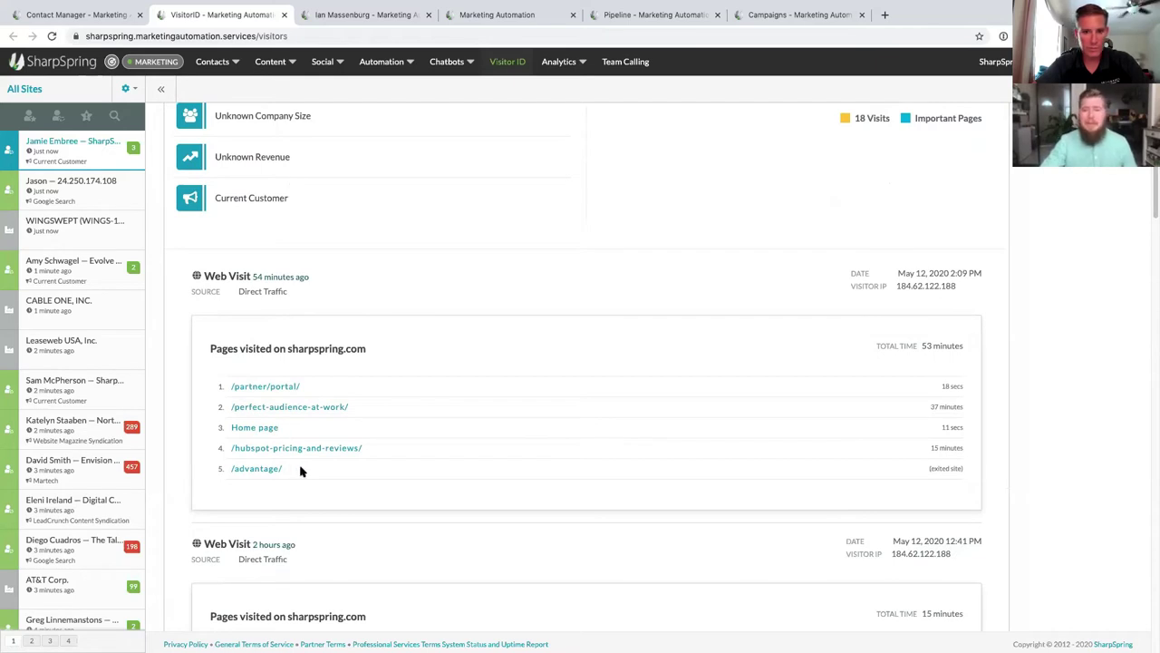
pyautogui.scroll(-2, 380, 466)
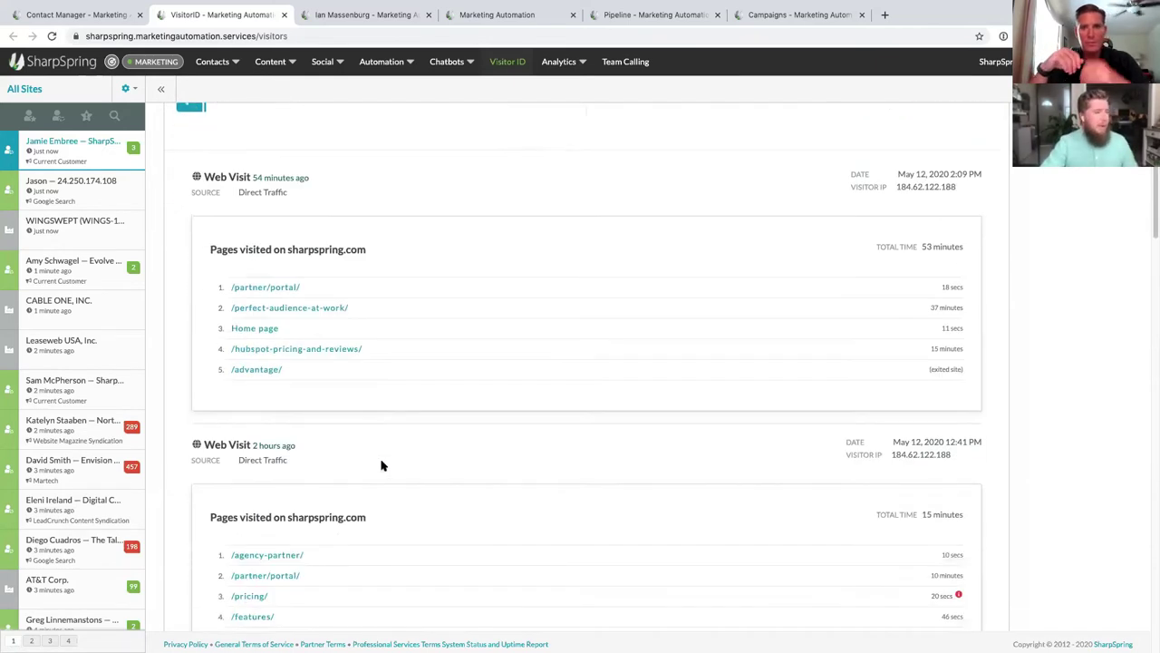
pyautogui.scroll(-4, 380, 466)
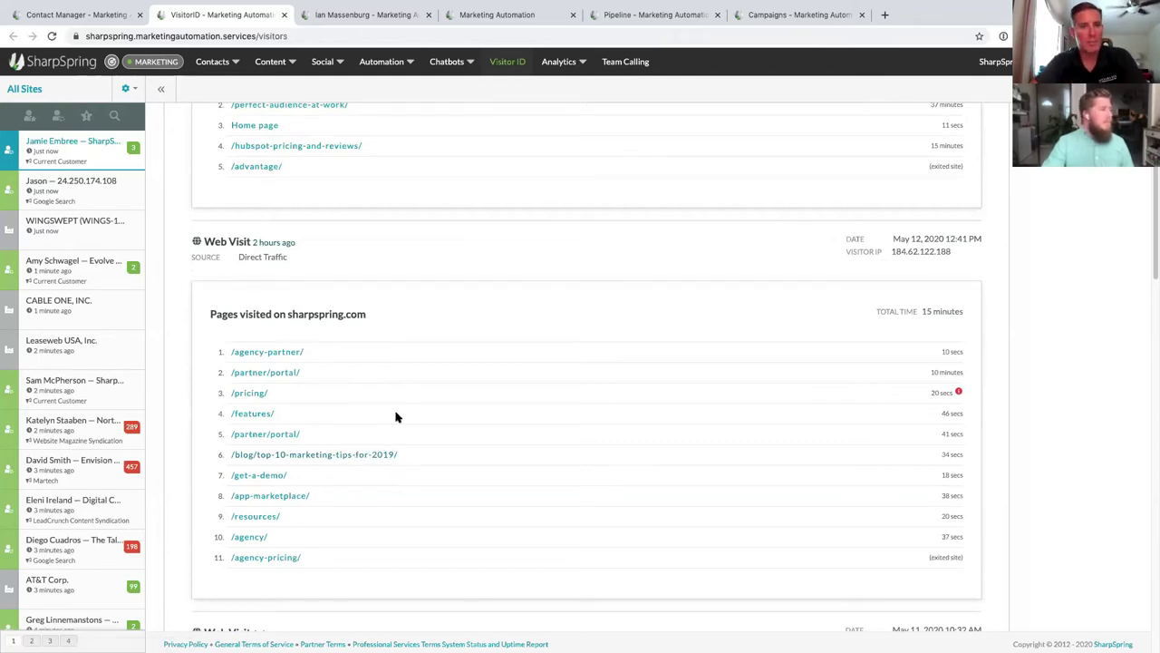
pyautogui.scroll(2, 396, 417)
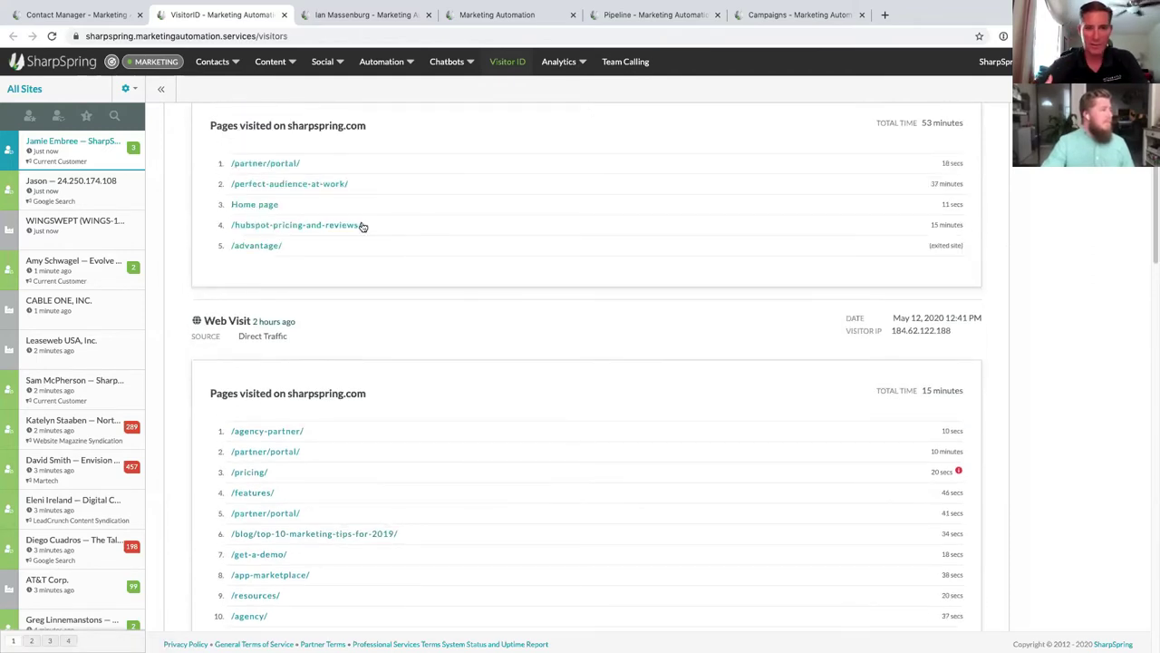
pyautogui.moveTo(362, 226); pyautogui.dragTo(228, 232)
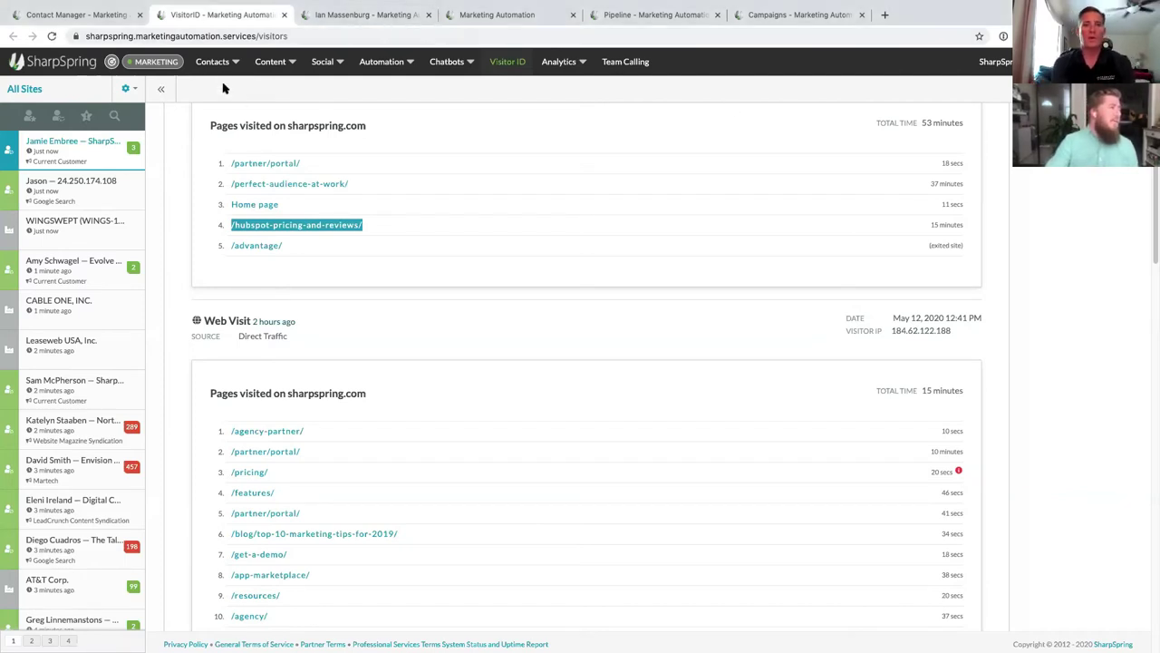
pyautogui.moveTo(197, 69)
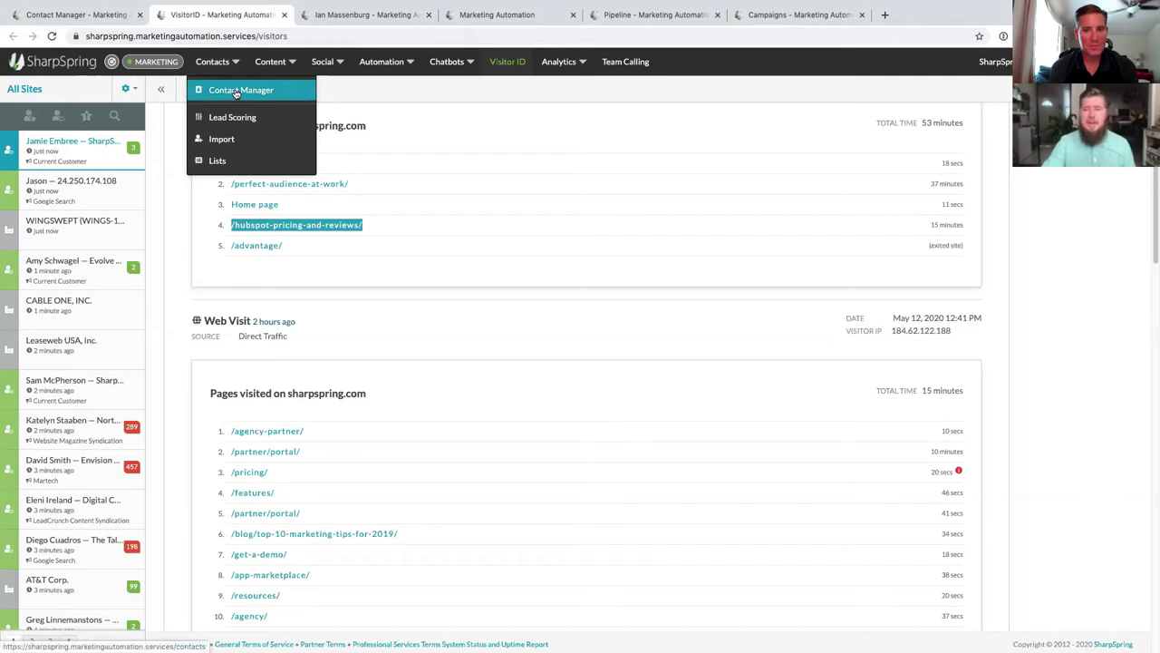
pyautogui.click(171, 63)
pyautogui.moveTo(181, 68)
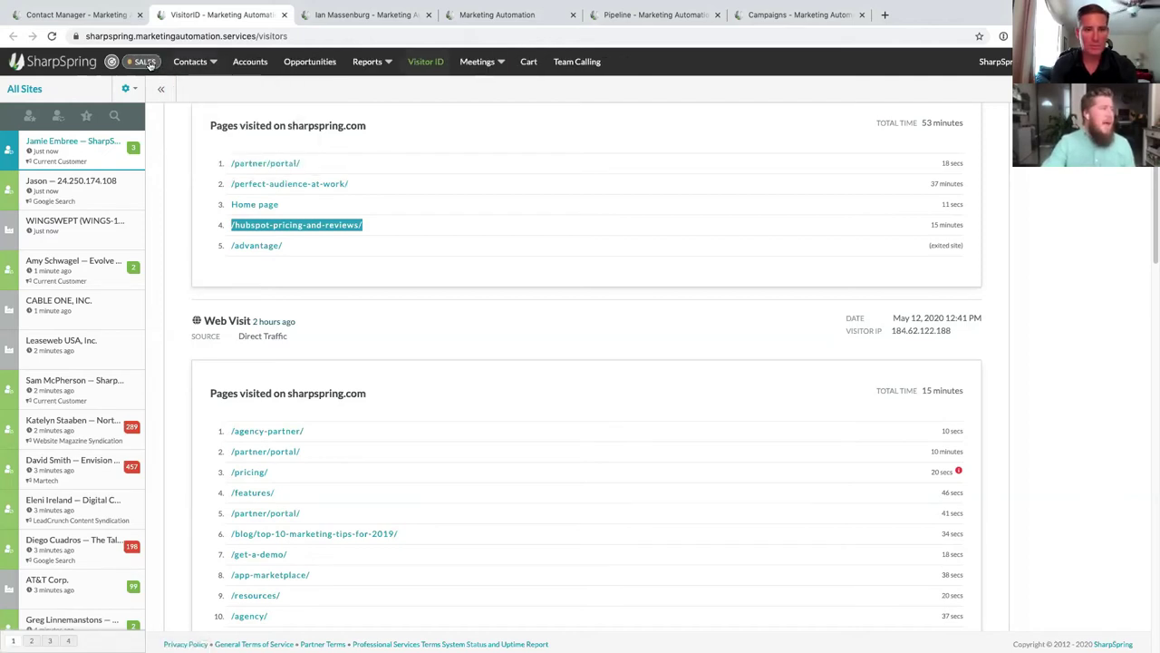
pyautogui.click(145, 61)
pyautogui.moveTo(218, 69)
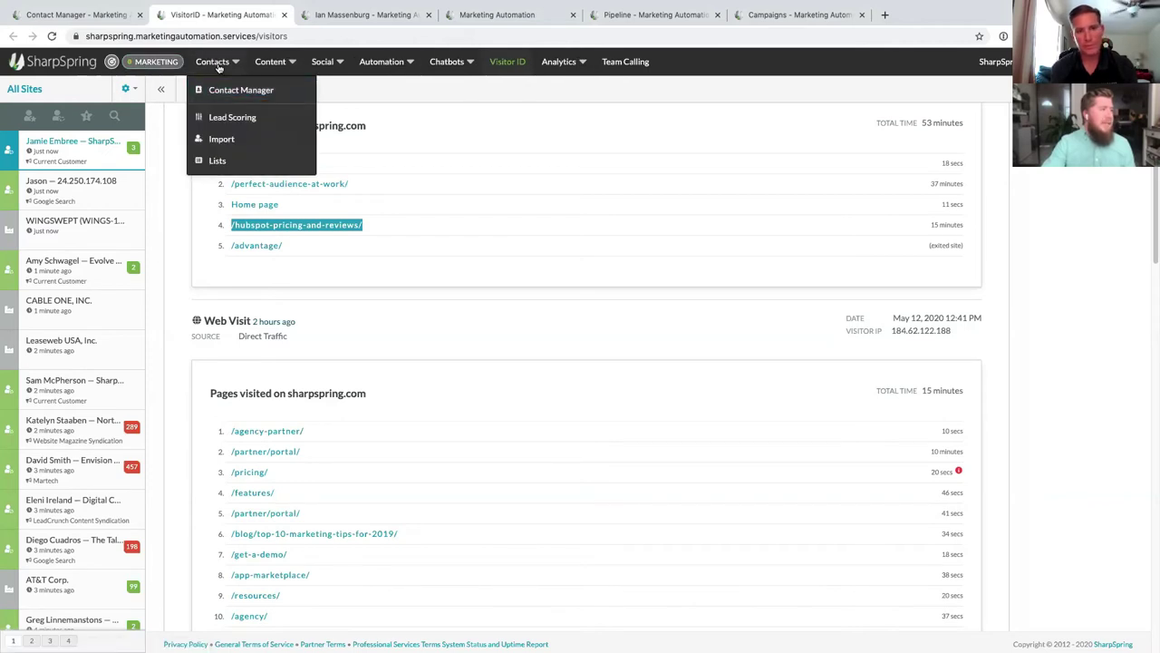
pyautogui.moveTo(331, 4)
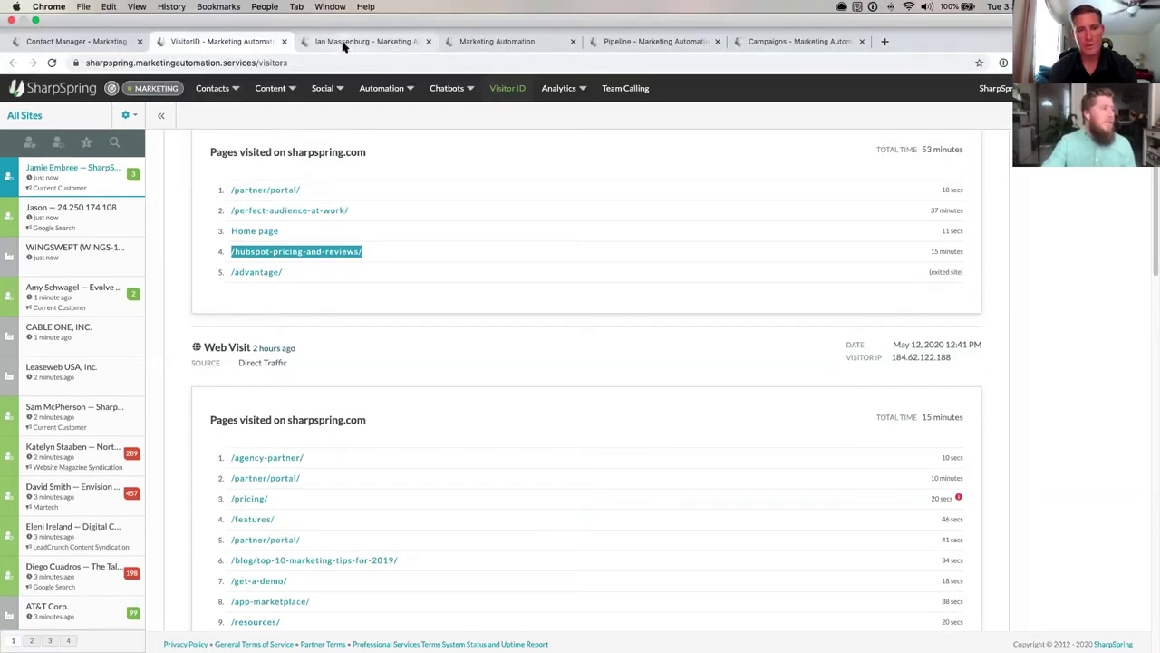
pyautogui.click(345, 43)
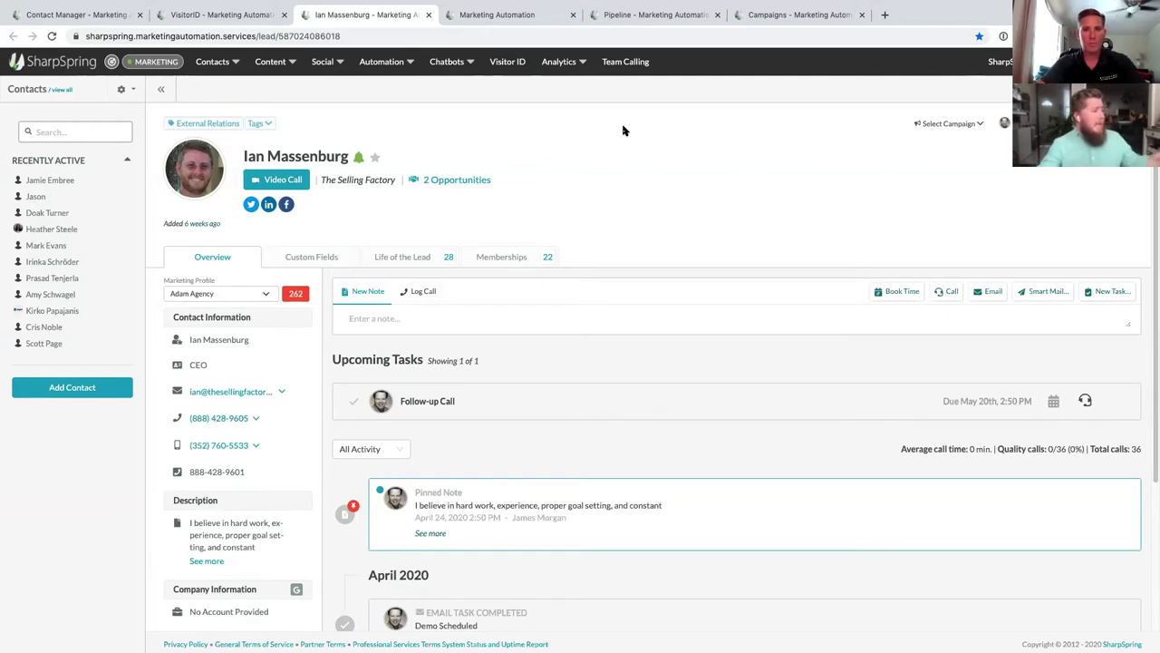
# - Try New Note and Log Call on the contact, then bring up the Send an email dialog
pyautogui.scroll(-1, 244, 324)
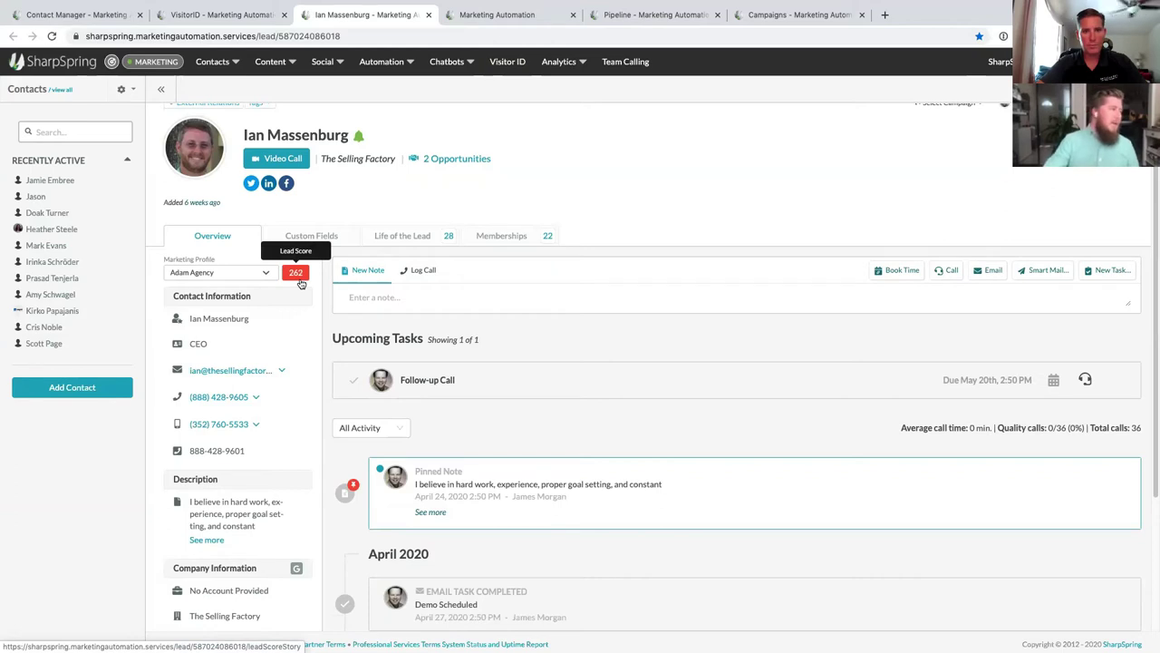
pyautogui.scroll(1, 317, 253)
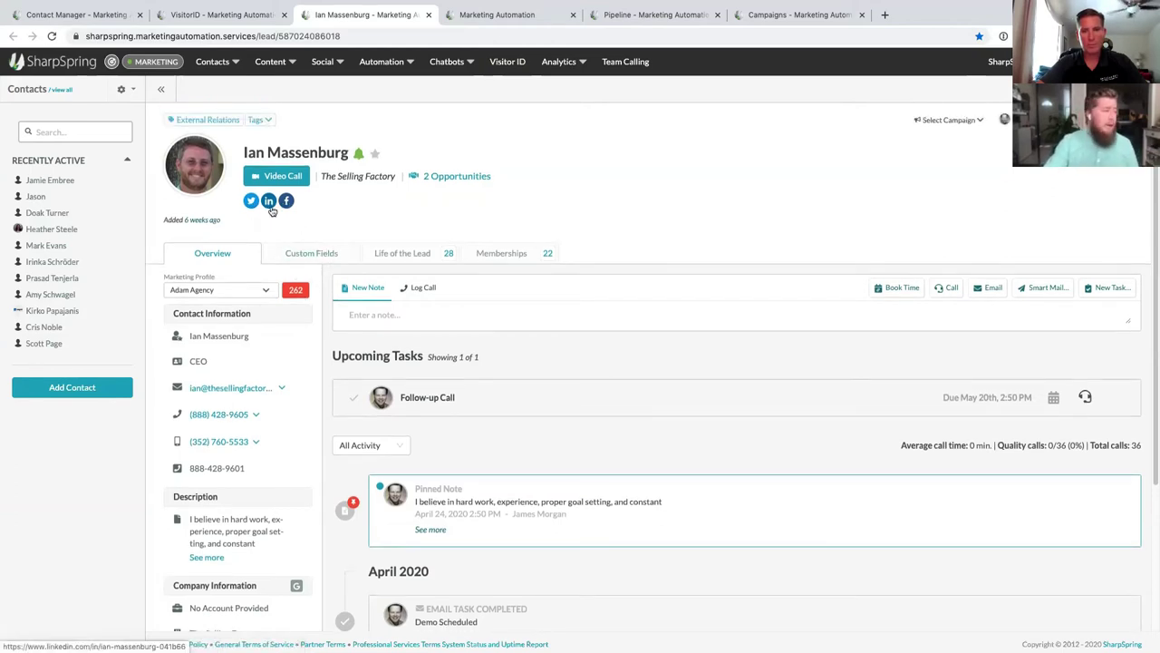
pyautogui.click(452, 320)
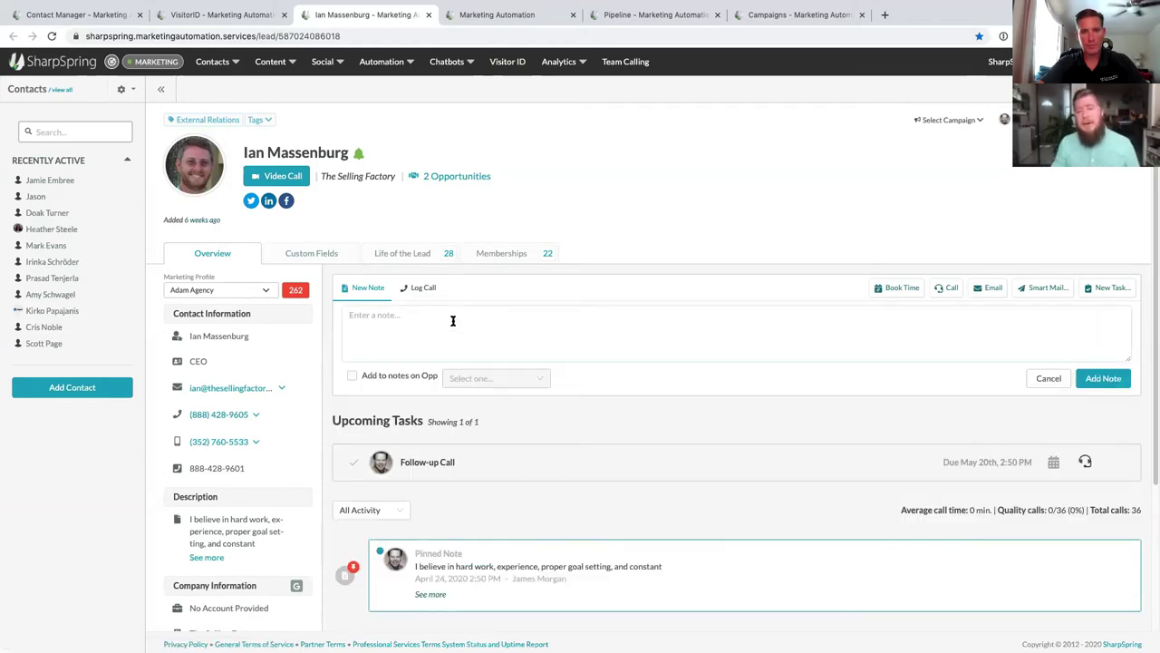
pyautogui.click(440, 290)
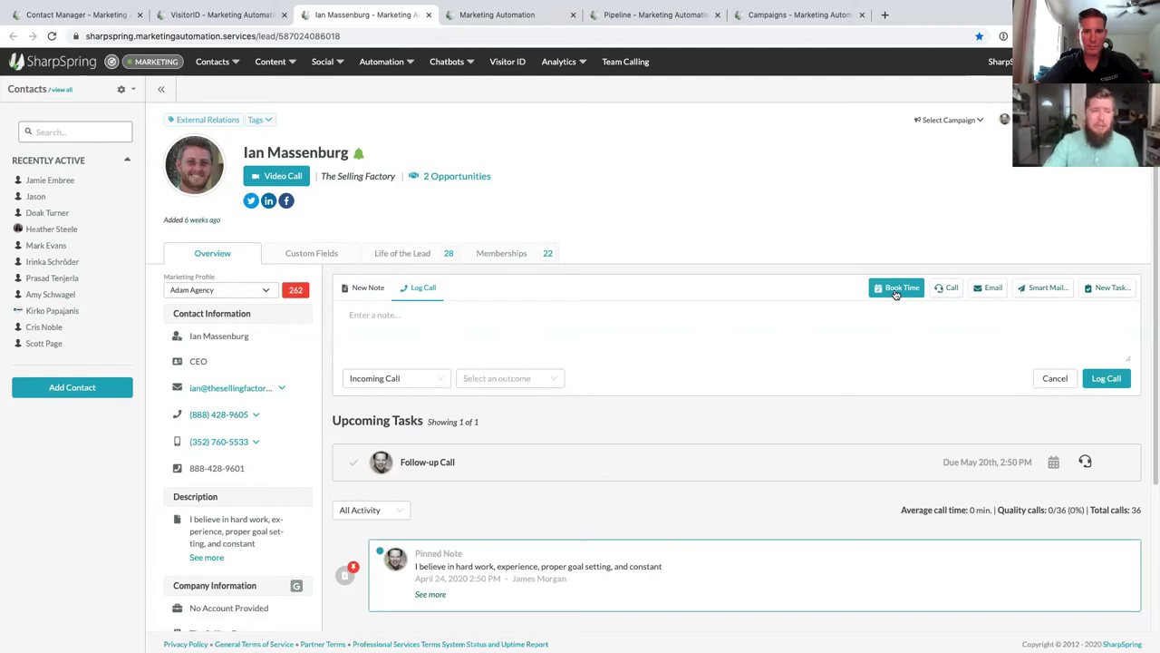
pyautogui.click(1062, 298)
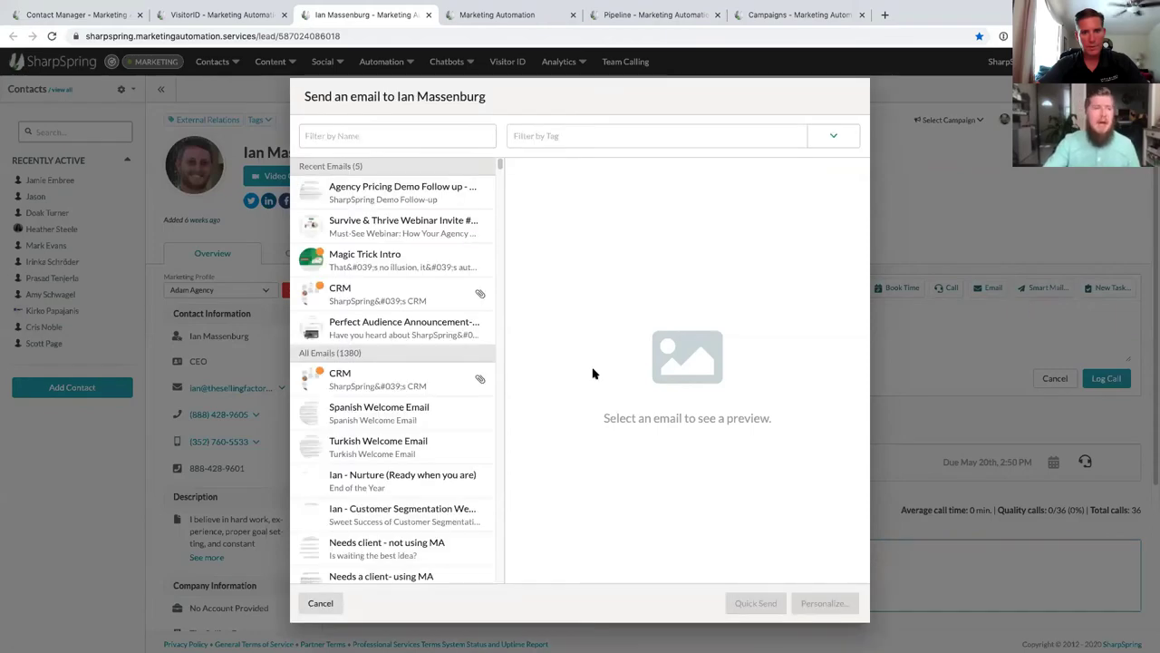
# - Browse the email list and cancel Send email without sending, back at the call-note form
pyautogui.scroll(-1, 422, 408)
pyautogui.scroll(-10, 422, 404)
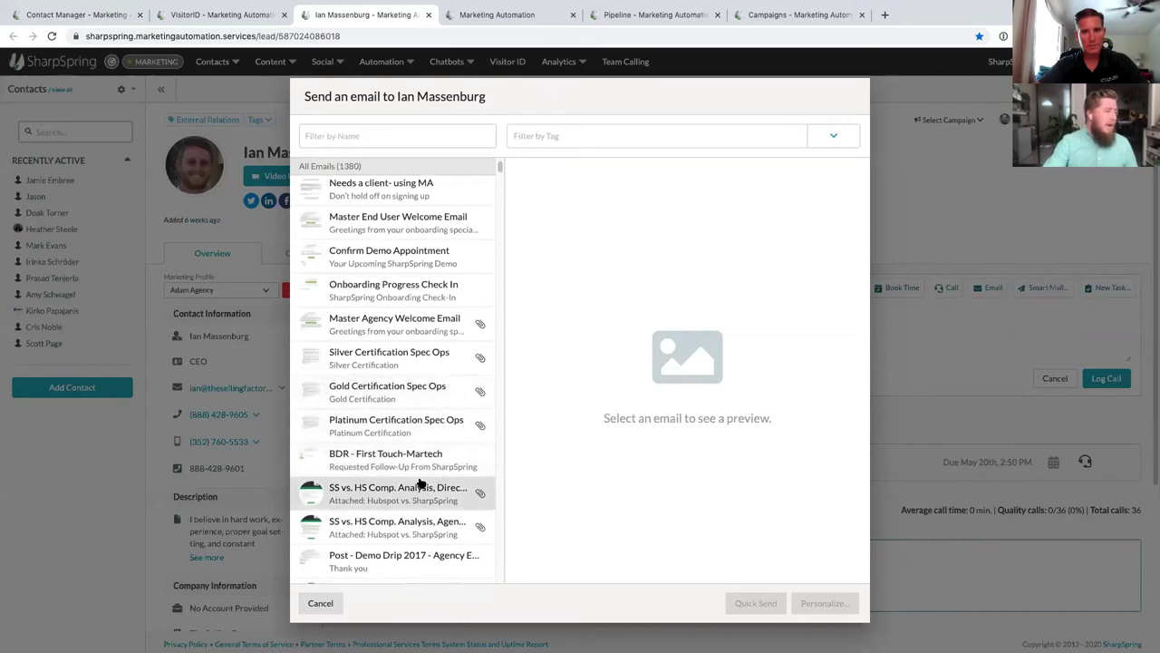
pyautogui.scroll(-1, 419, 485)
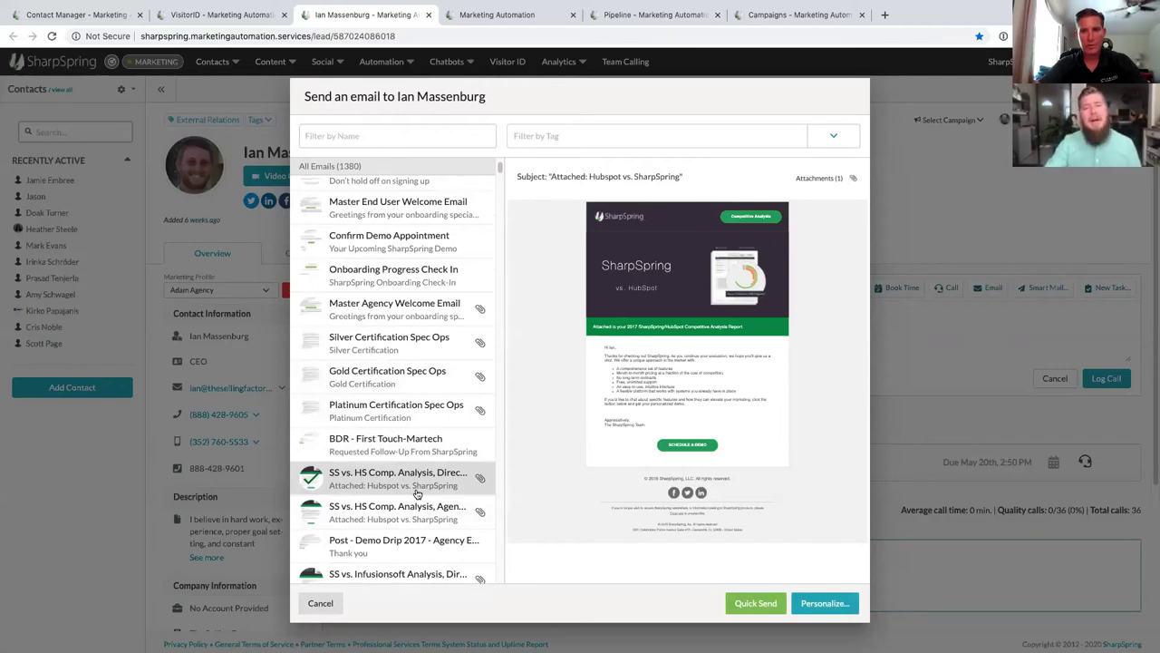
pyautogui.click(320, 603)
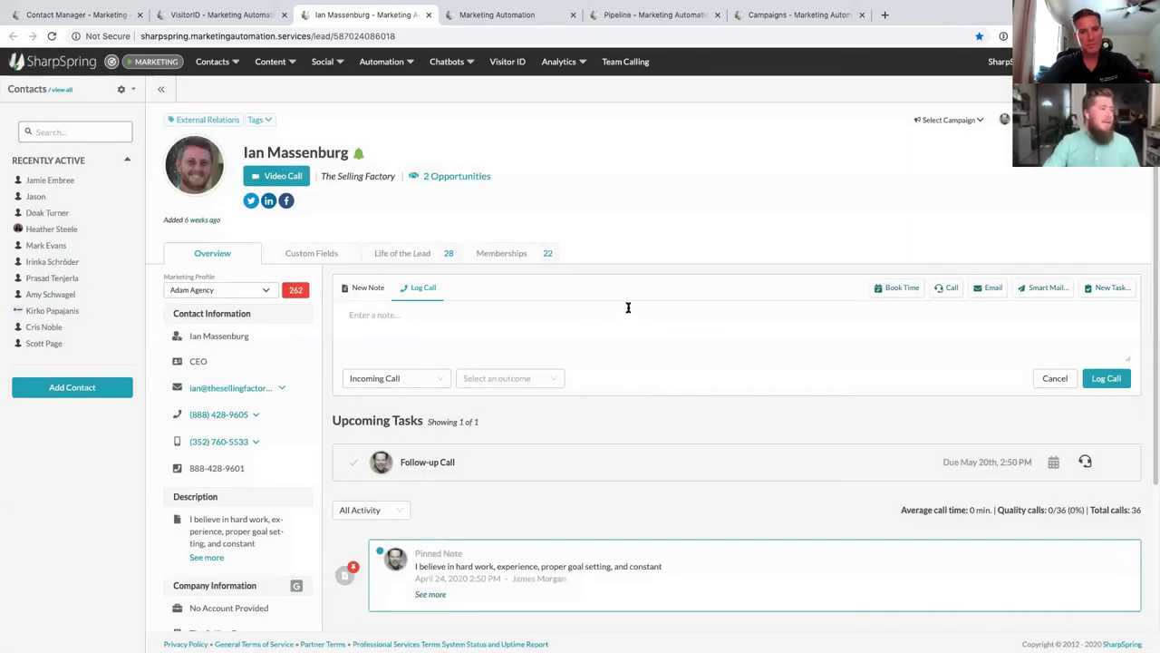
pyautogui.click(622, 319)
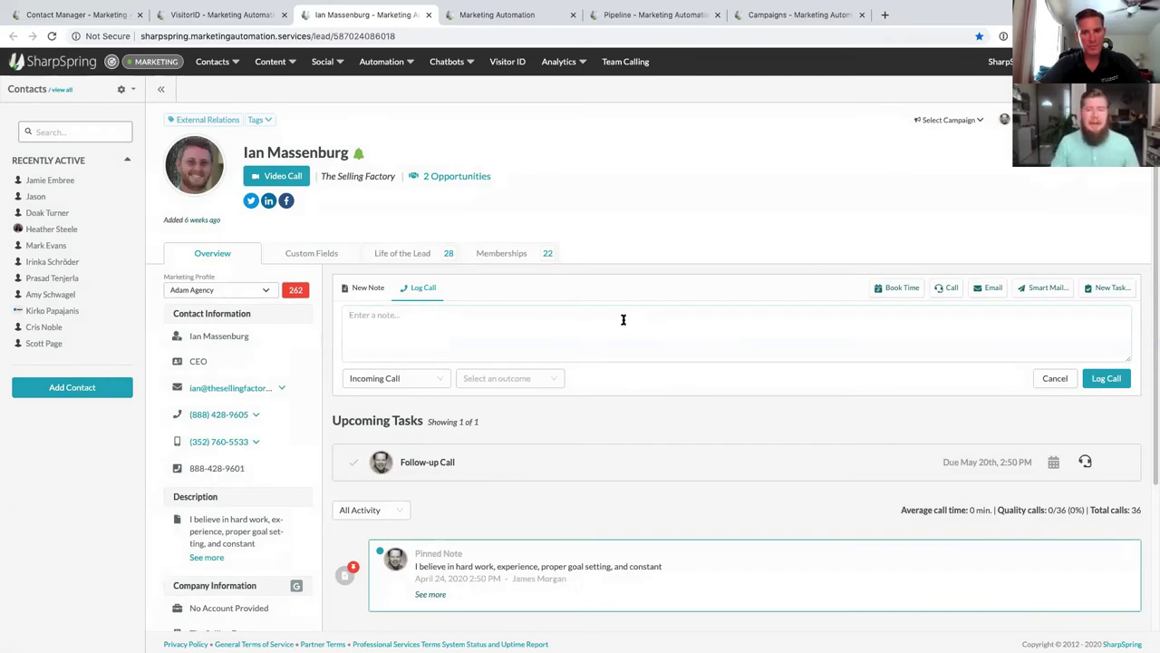
pyautogui.click(334, 210)
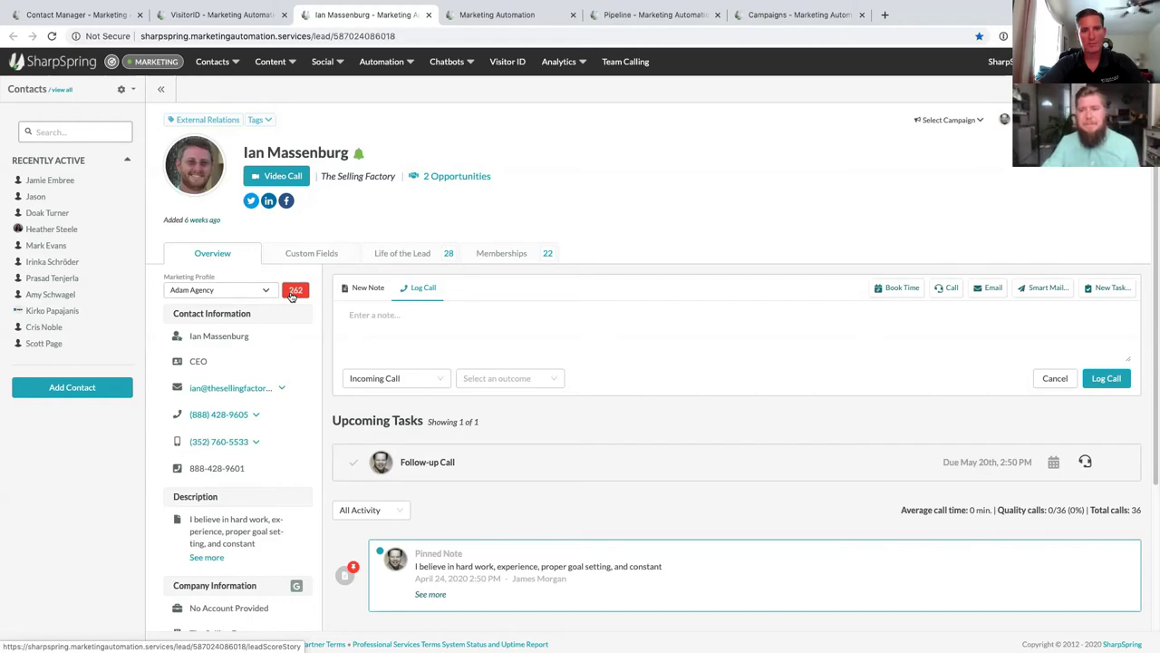
pyautogui.click(540, 338)
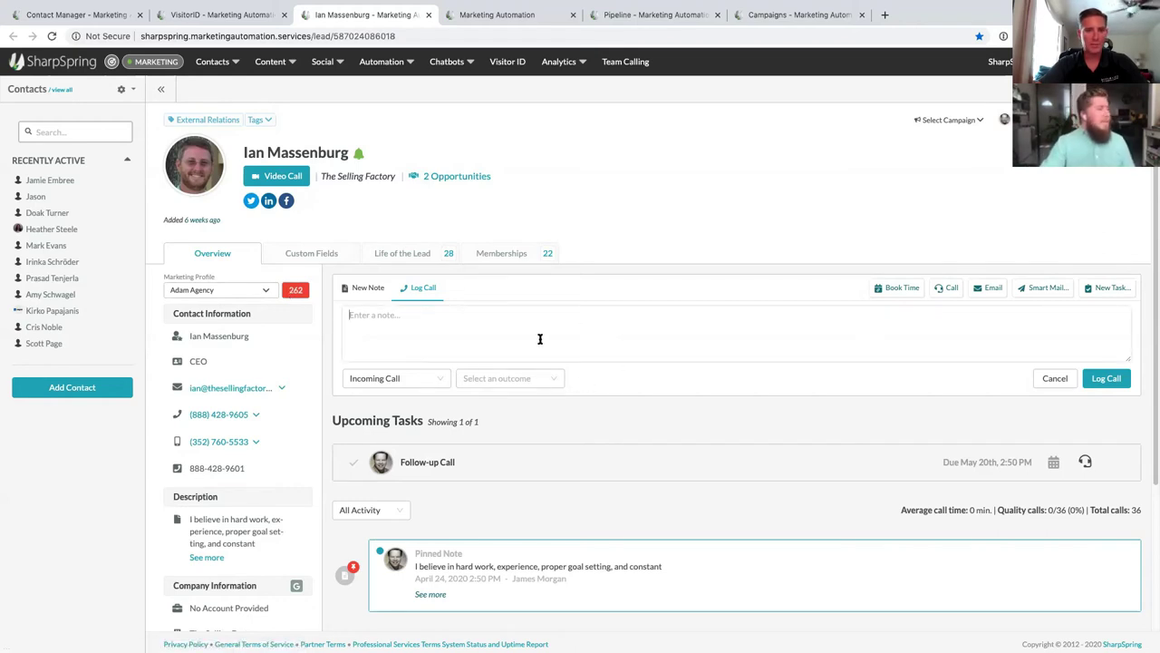
pyautogui.click(635, 187)
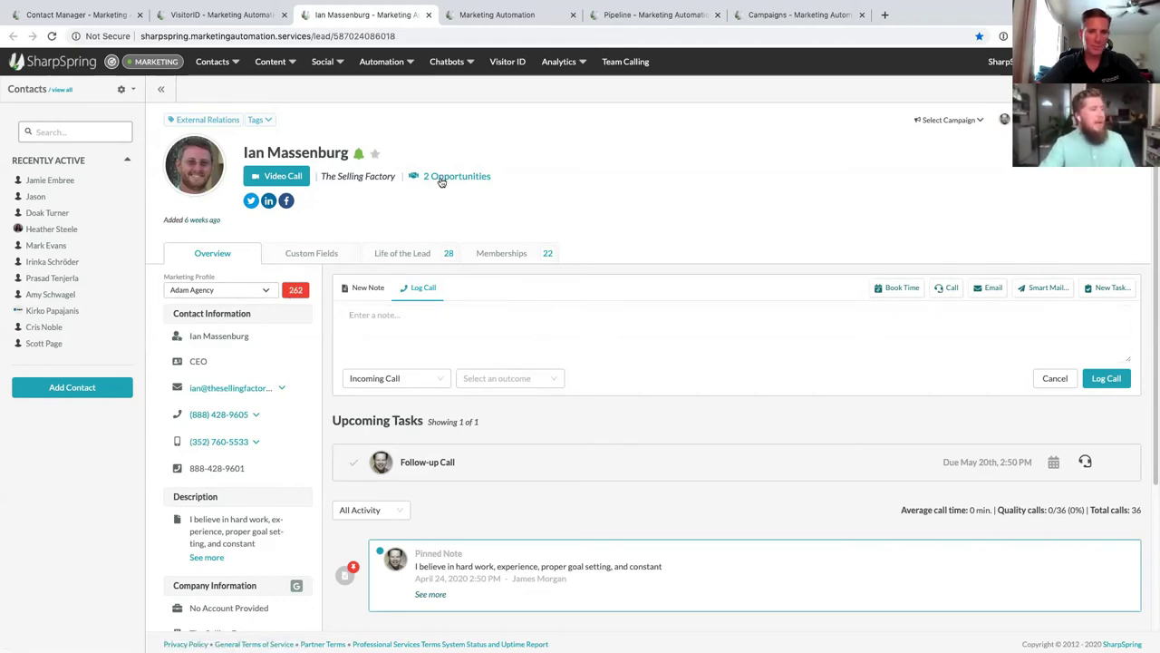
# - Preview the 2 Opportunities, then show Custom Fields with the 2019-01-30 demo entry
pyautogui.moveTo(441, 182)
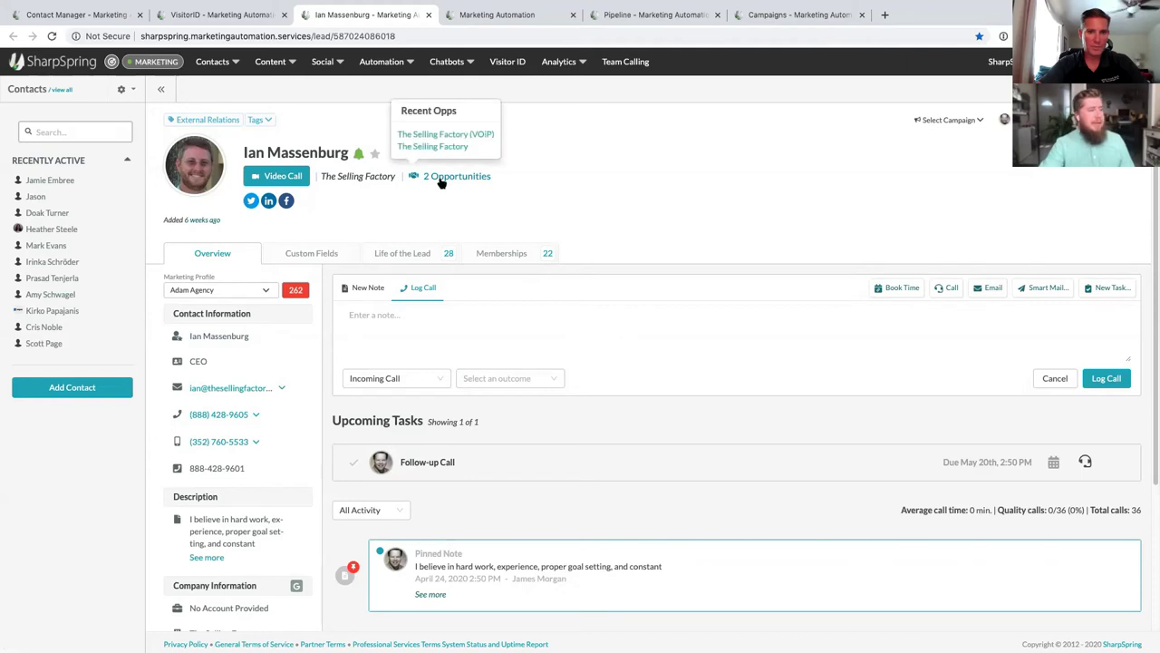
pyautogui.click(297, 257)
pyautogui.scroll(-1, 316, 285)
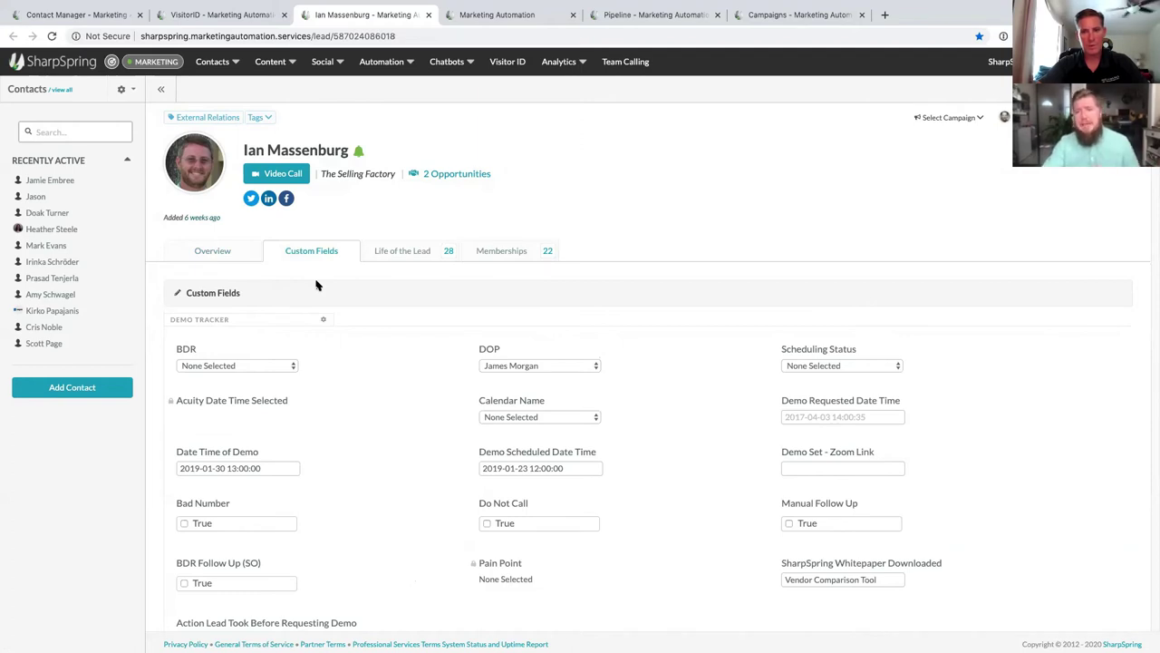
# - Switch to Life of the Lead and inspect the completed form and 04/19/2020 web visit
pyautogui.click(402, 254)
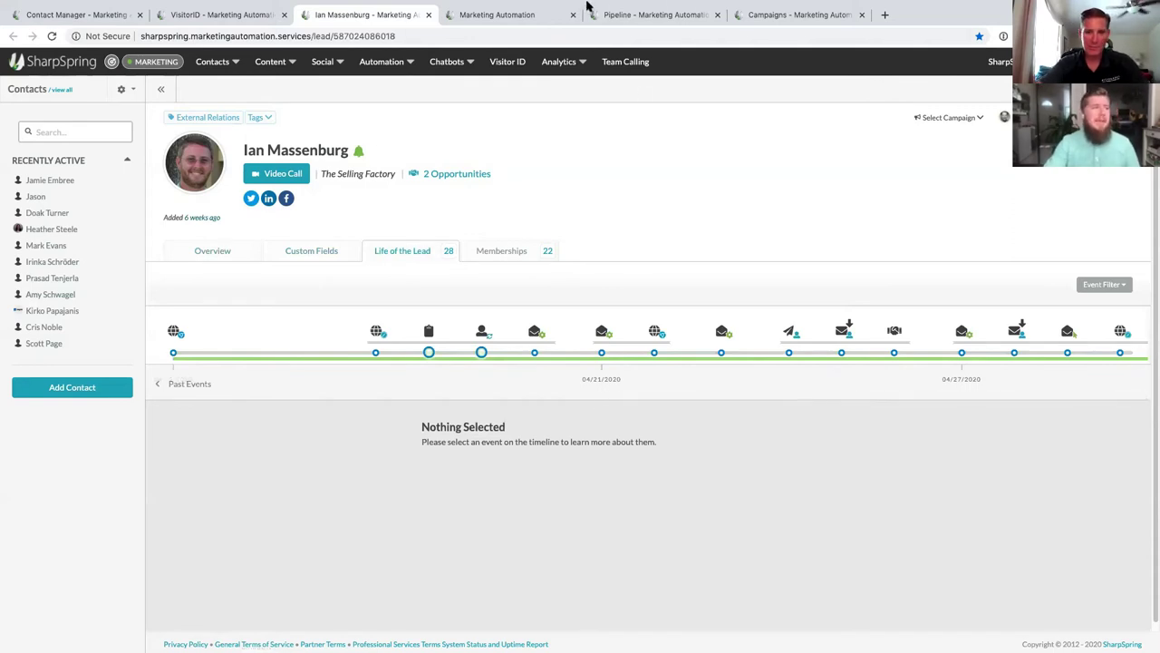
pyautogui.moveTo(604, 13)
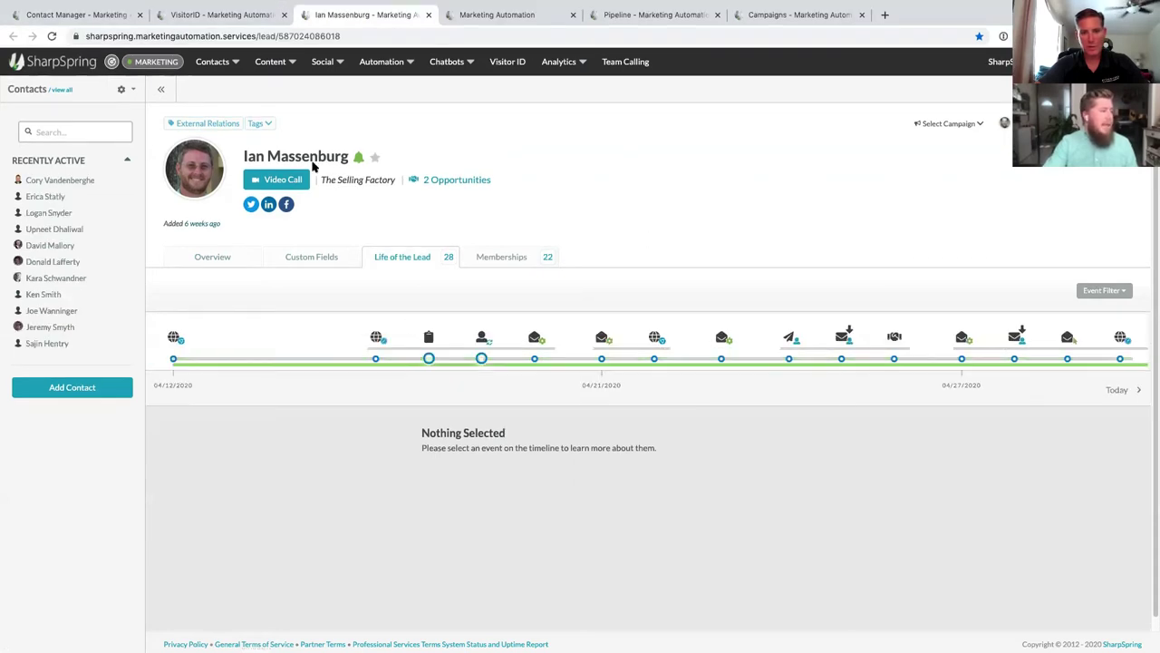
pyautogui.click(429, 338)
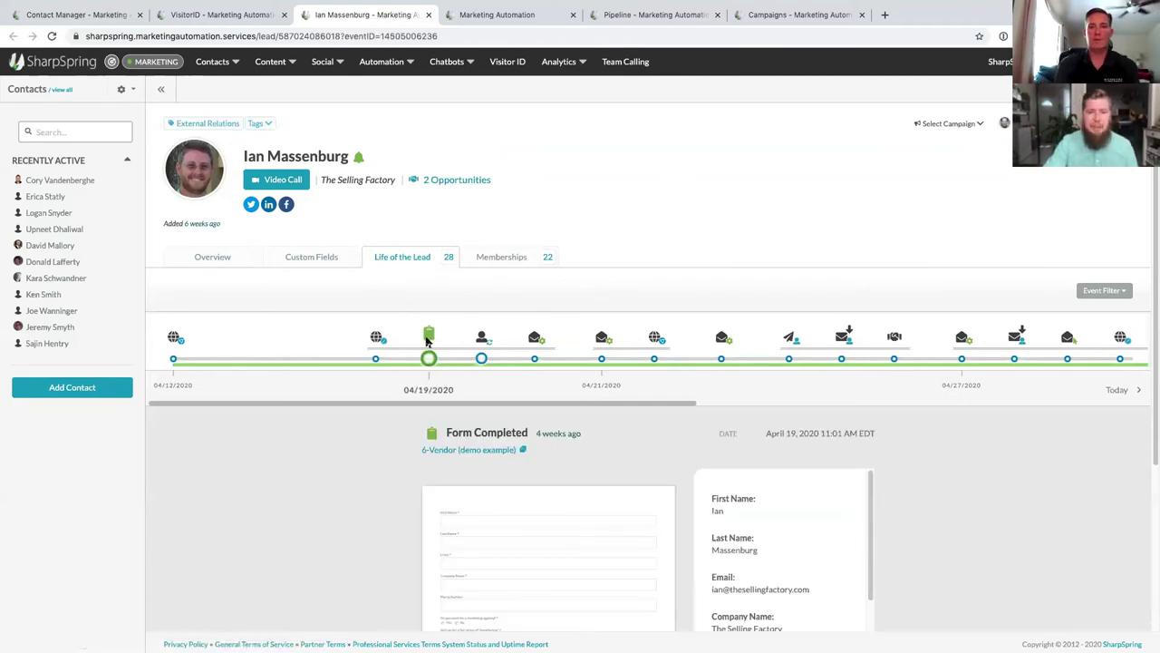
pyautogui.click(377, 338)
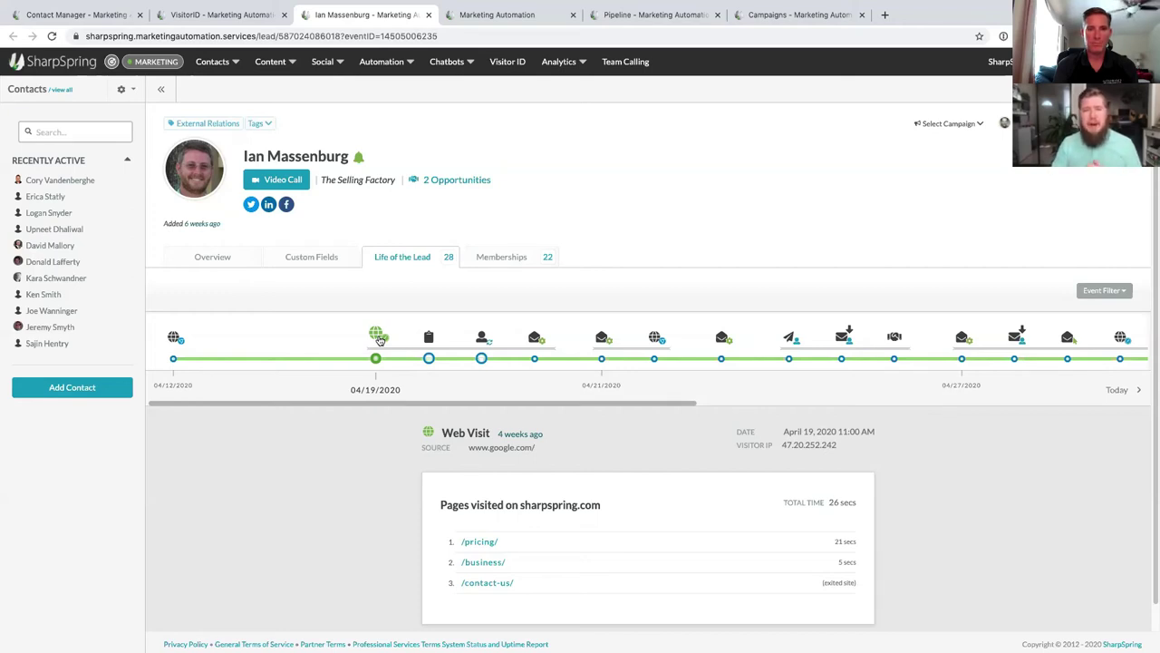
pyautogui.click(426, 348)
pyautogui.click(375, 341)
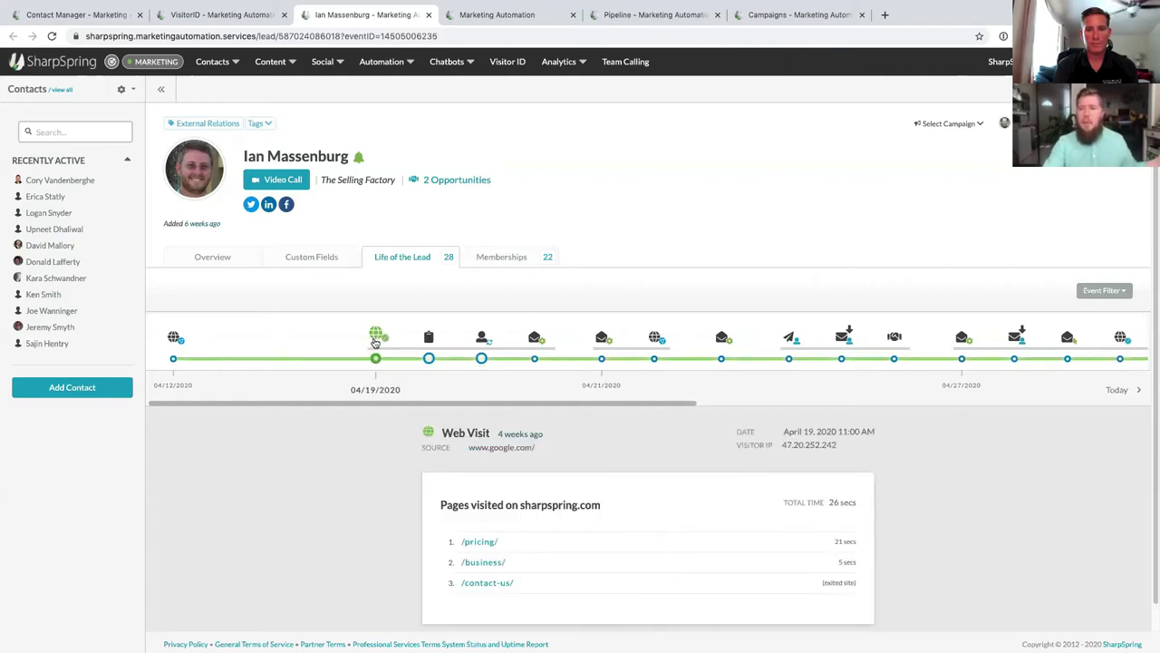
# - View the 04/12 web visit, then the 04/24/2020 Marketing Automation Demo Request email event
pyautogui.click(169, 339)
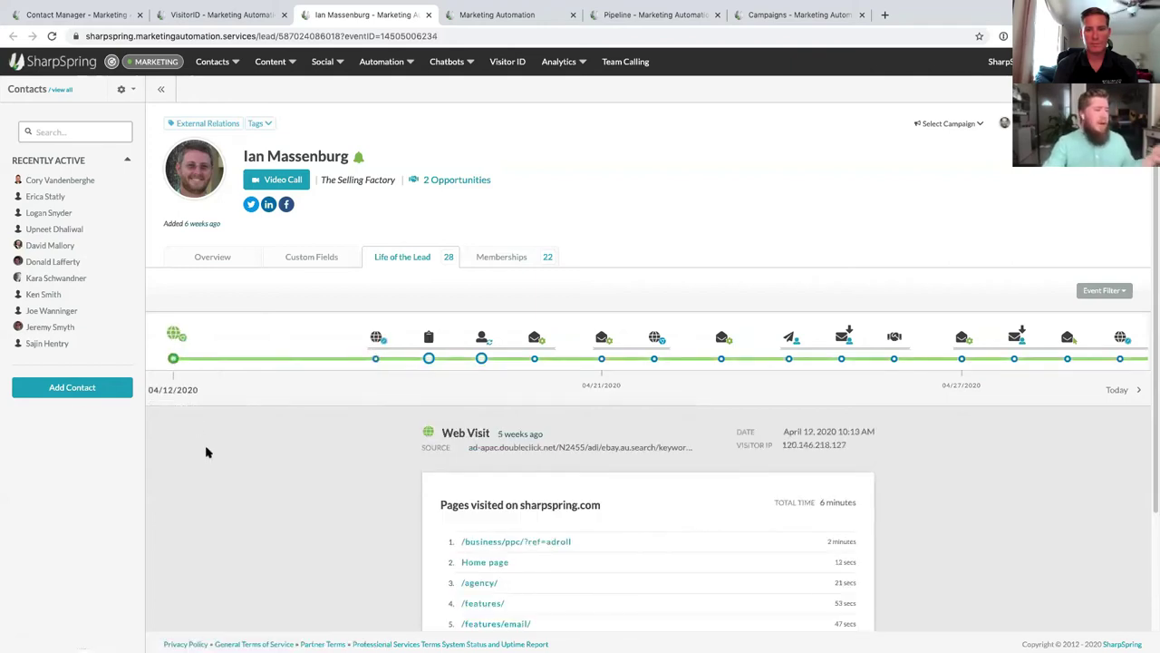
pyautogui.scroll(-2, 238, 488)
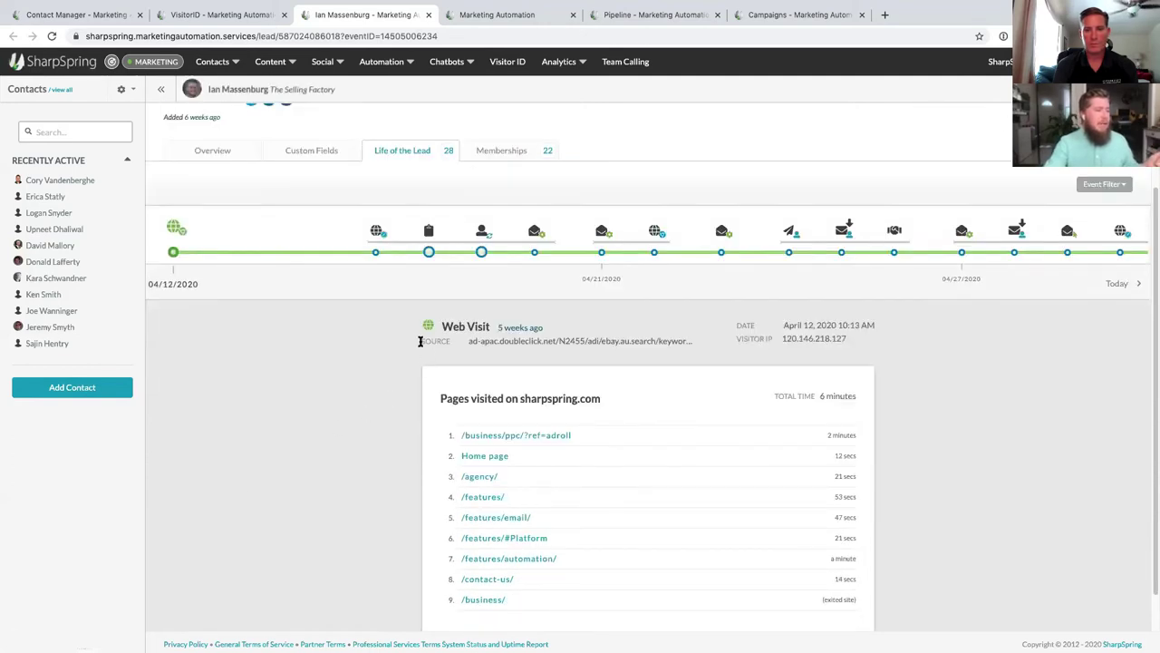
pyautogui.moveTo(418, 339); pyautogui.dragTo(455, 341)
pyautogui.scroll(-1, 460, 383)
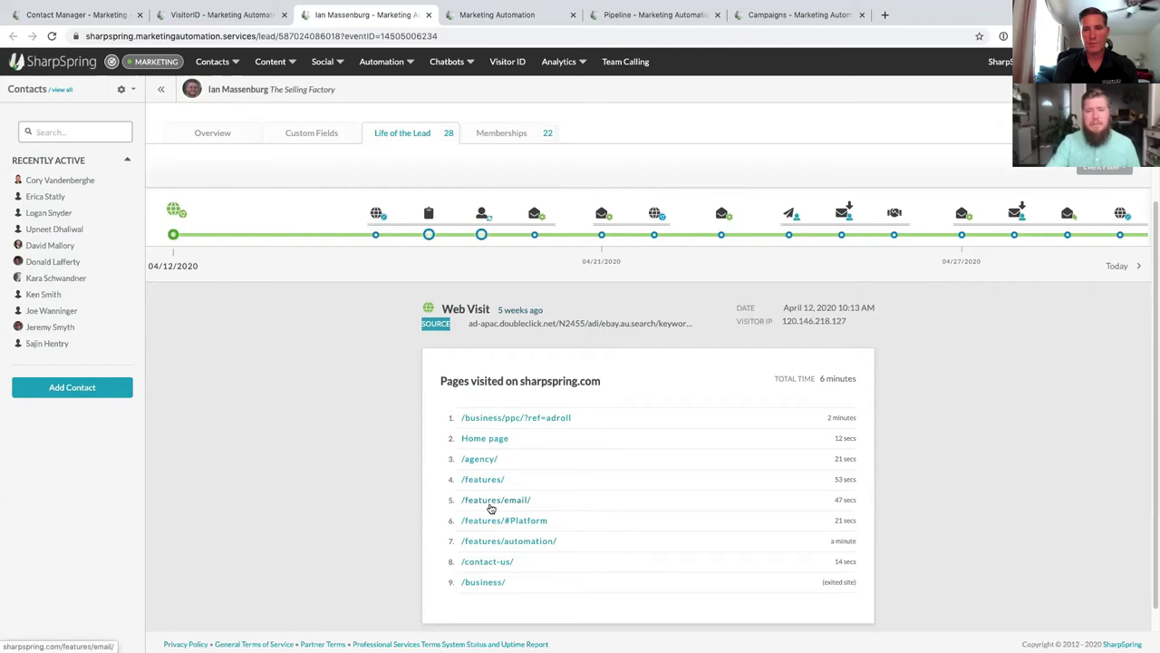
pyautogui.scroll(3, 363, 445)
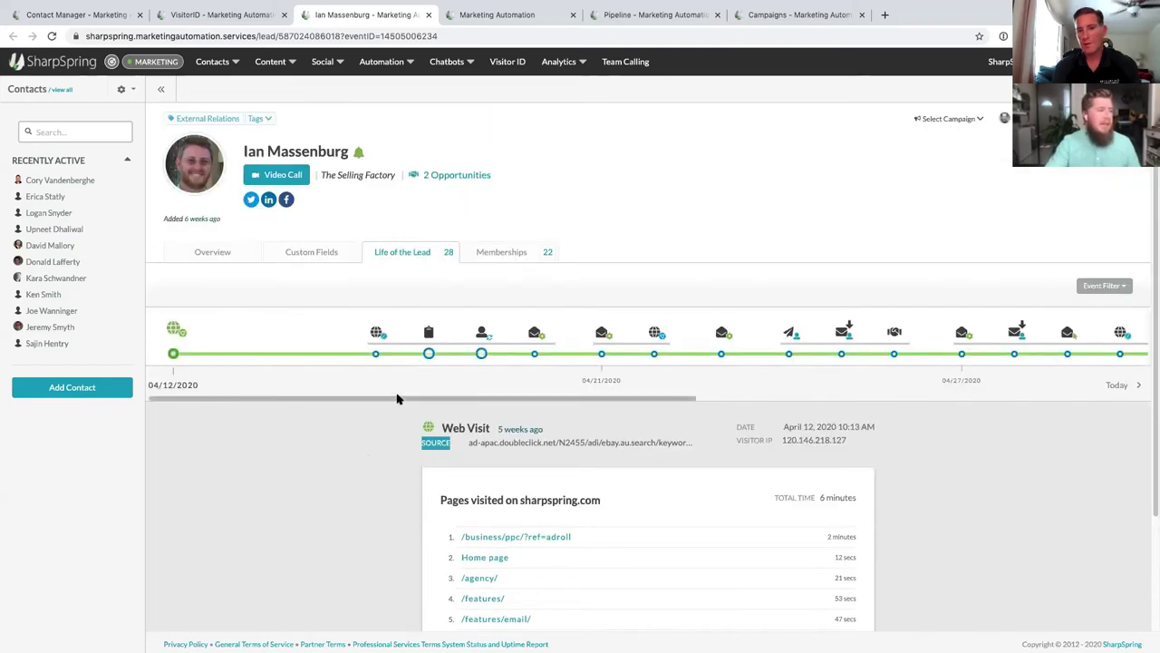
pyautogui.moveTo(401, 399); pyautogui.dragTo(502, 399)
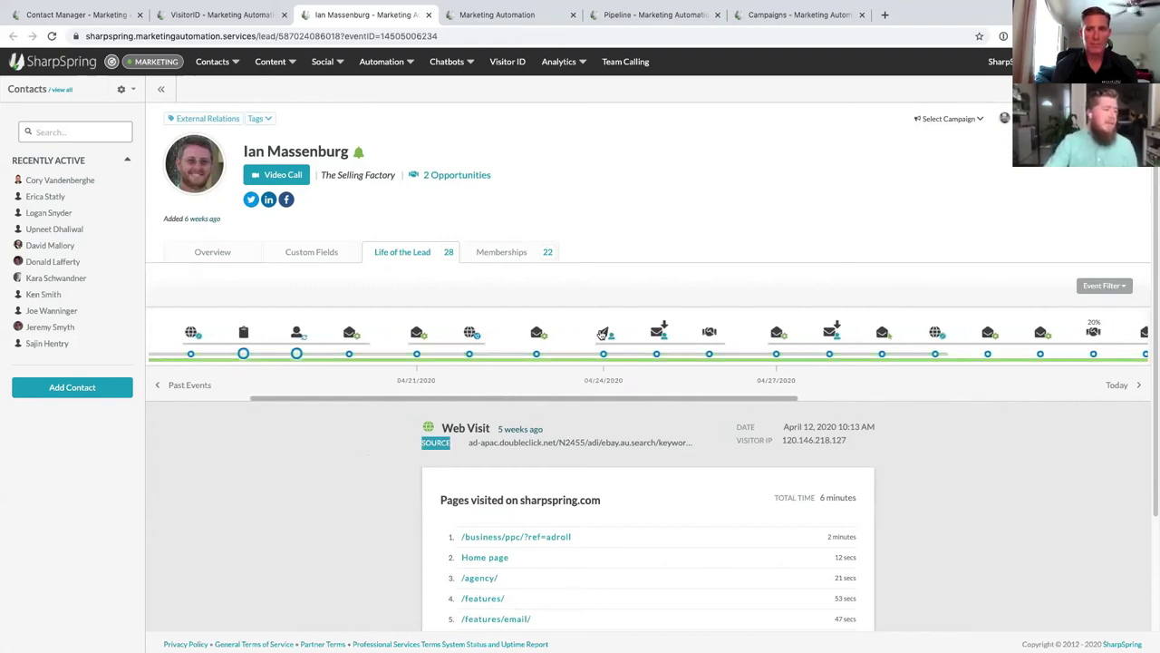
pyautogui.click(603, 334)
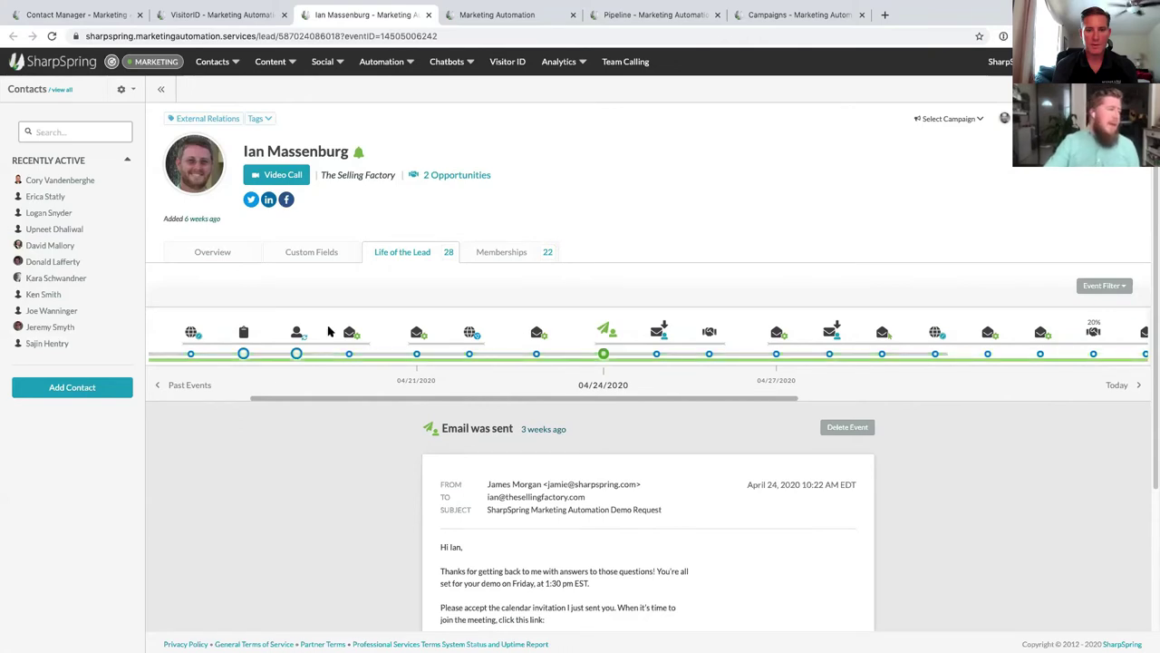
# - Review the lead's opportunity, 04/27/2020 email conversion and following web visit events on the timeline
pyautogui.click(714, 334)
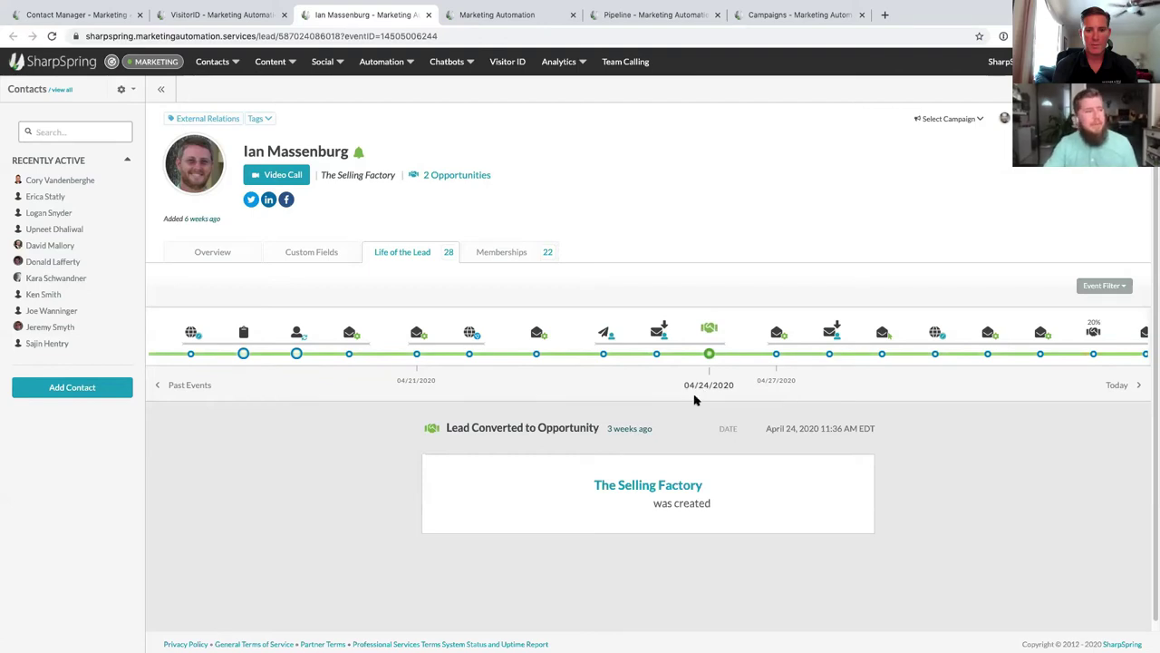
pyautogui.hscroll(1, 711, 399)
pyautogui.hscroll(3, 711, 399)
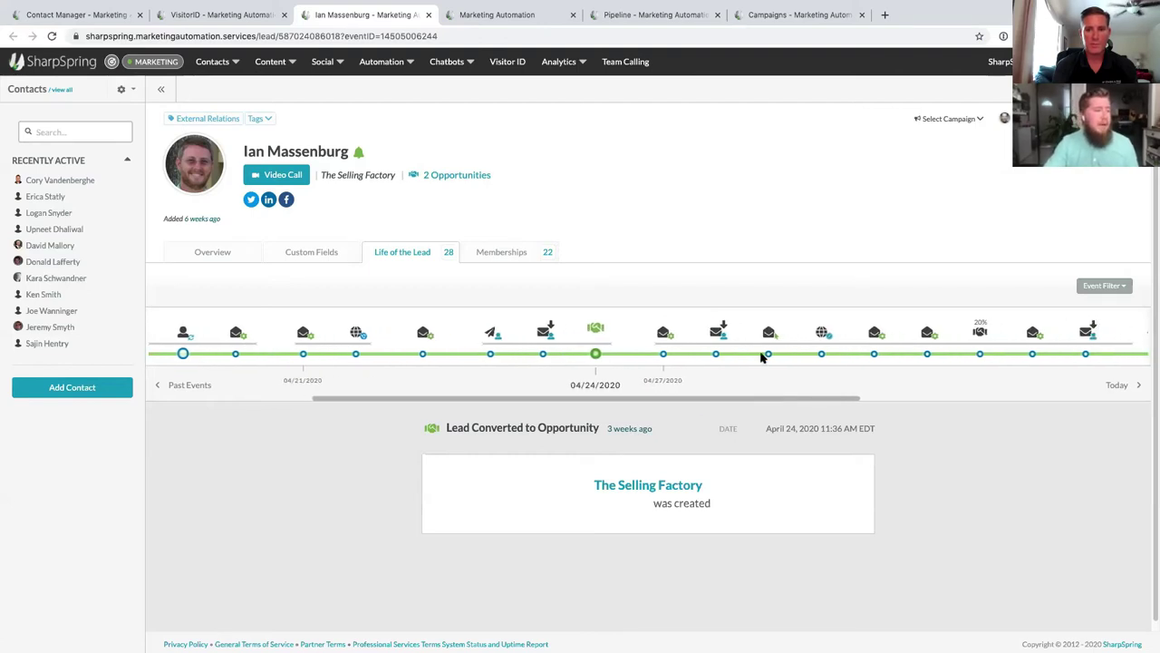
pyautogui.click(769, 334)
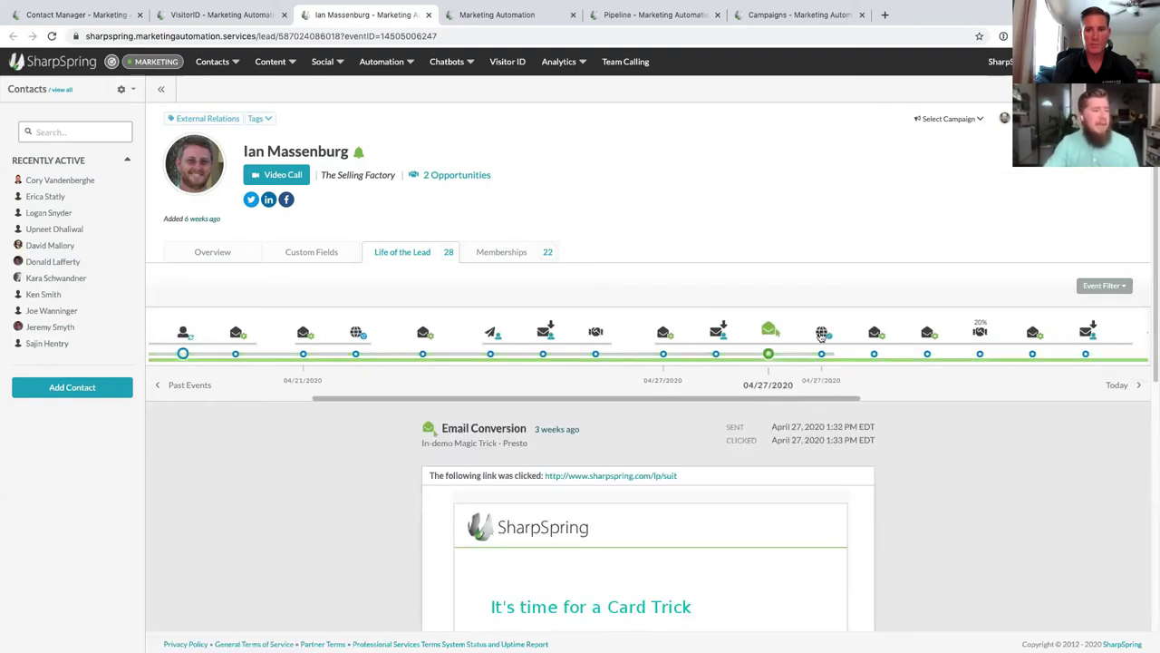
pyautogui.click(821, 332)
# - Move along the timeline to the May 1, 2020 outgoing call logged as Left a Message
pyautogui.hscroll(4, 816, 398)
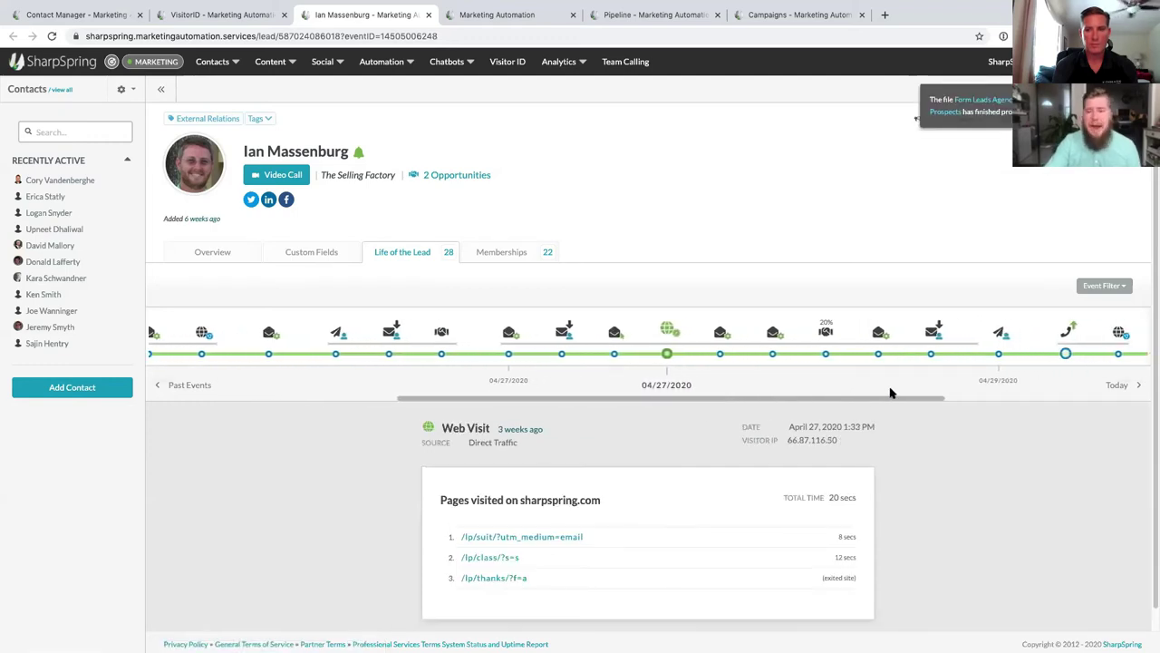
pyautogui.hscroll(1, 897, 397)
pyautogui.hscroll(2, 903, 399)
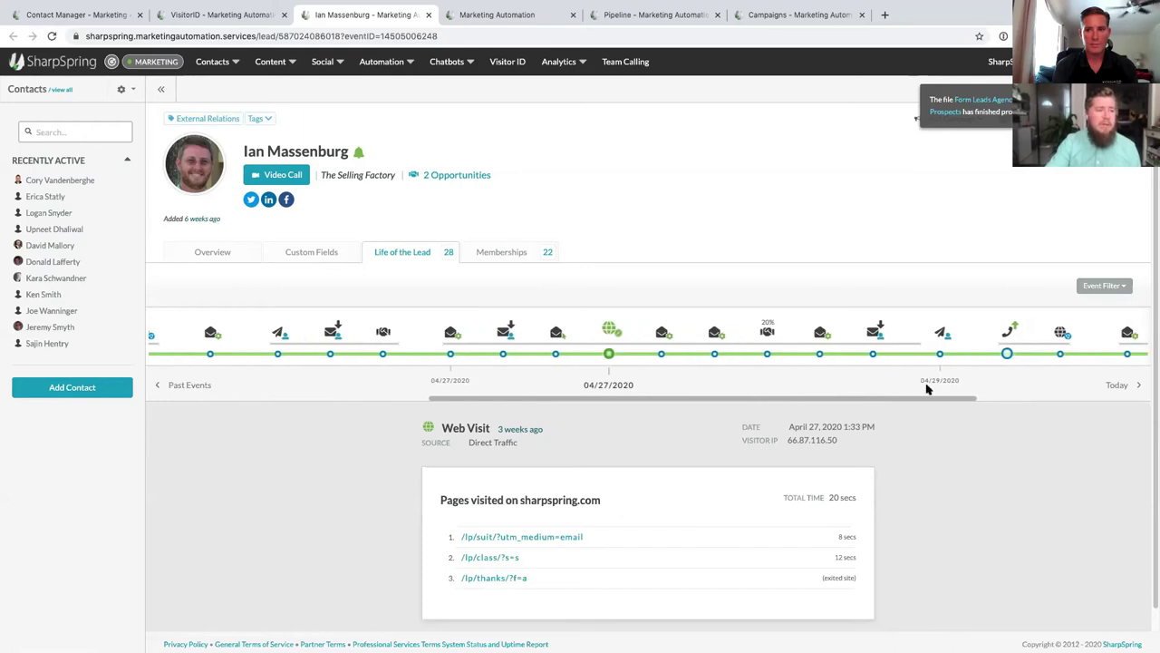
pyautogui.moveTo(950, 403); pyautogui.dragTo(1099, 385)
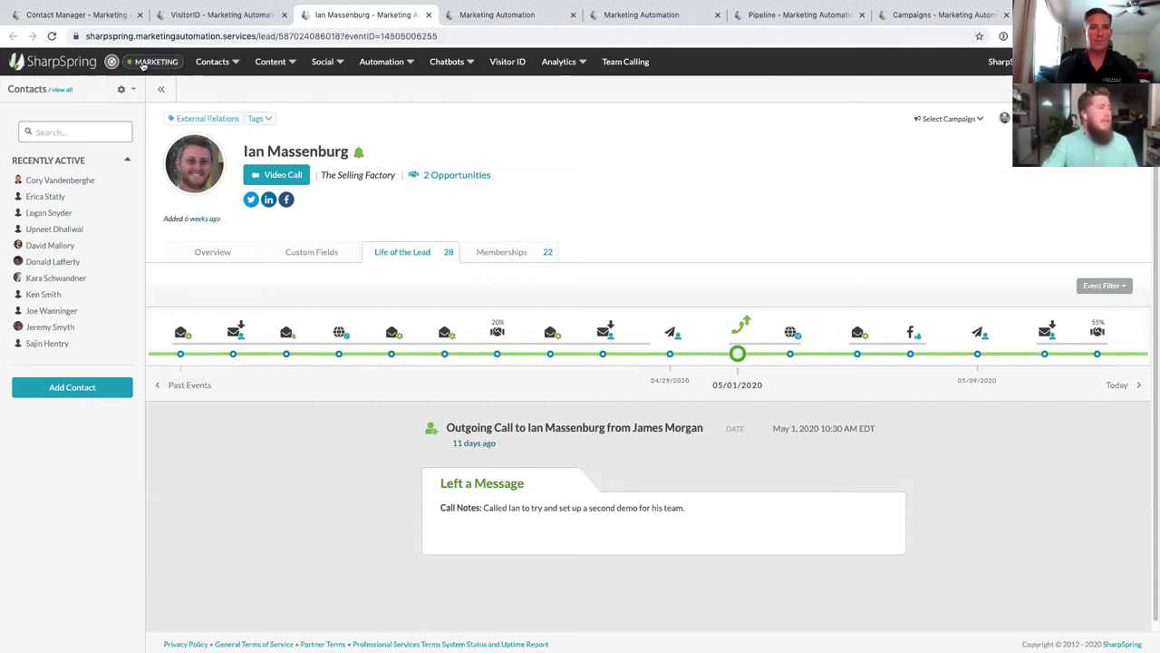
# - Open the General Assistance - DEMO chatbot flow from the Chatbots menu
pyautogui.moveTo(449, 61)
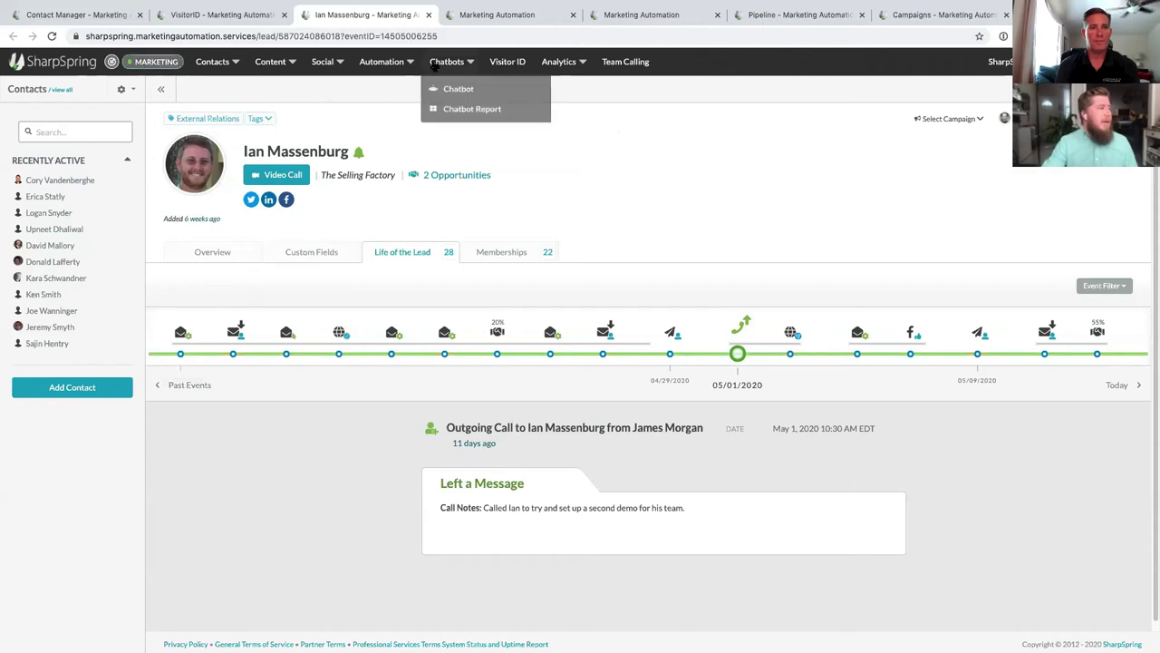
pyautogui.click(465, 90)
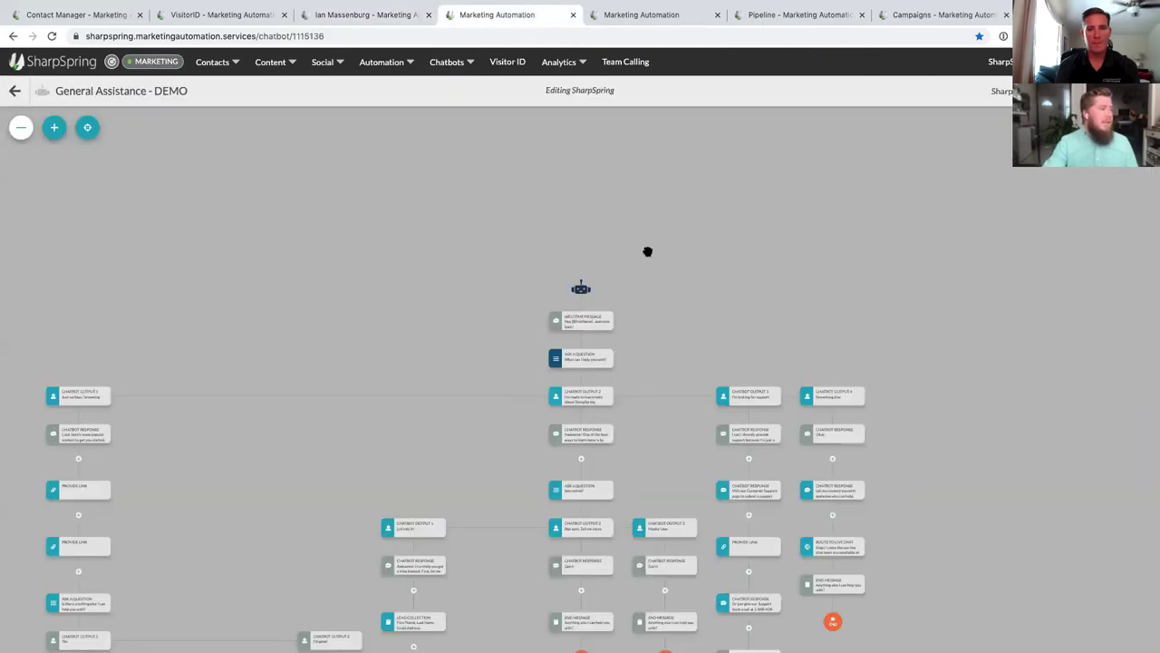
pyautogui.scroll(-3, 639, 280)
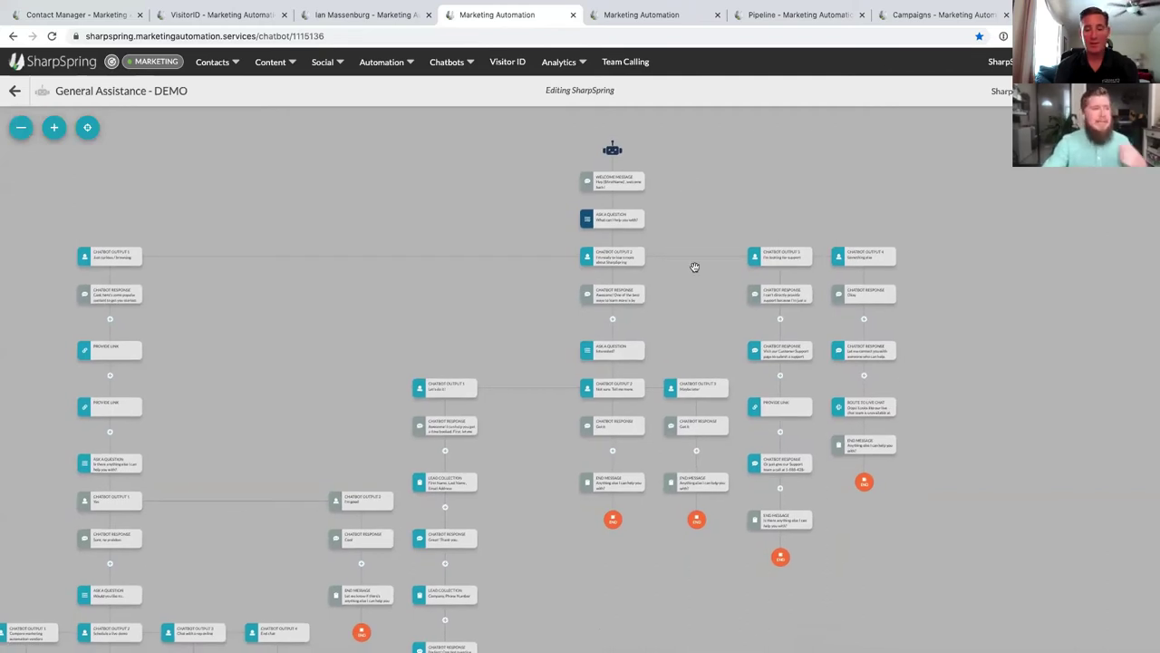
pyautogui.moveTo(679, 331); pyautogui.dragTo(749, 244)
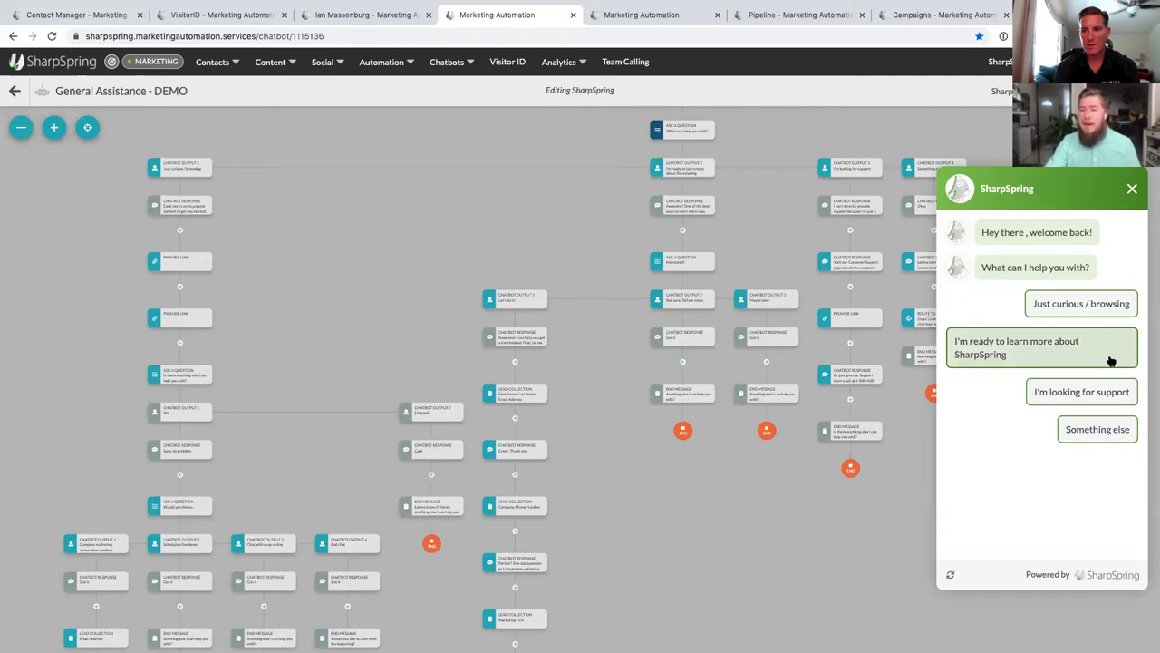
# - Close the chat preview widget, then zoom in and pan to the support branches
pyautogui.click(1134, 189)
pyautogui.scroll(3, 761, 213)
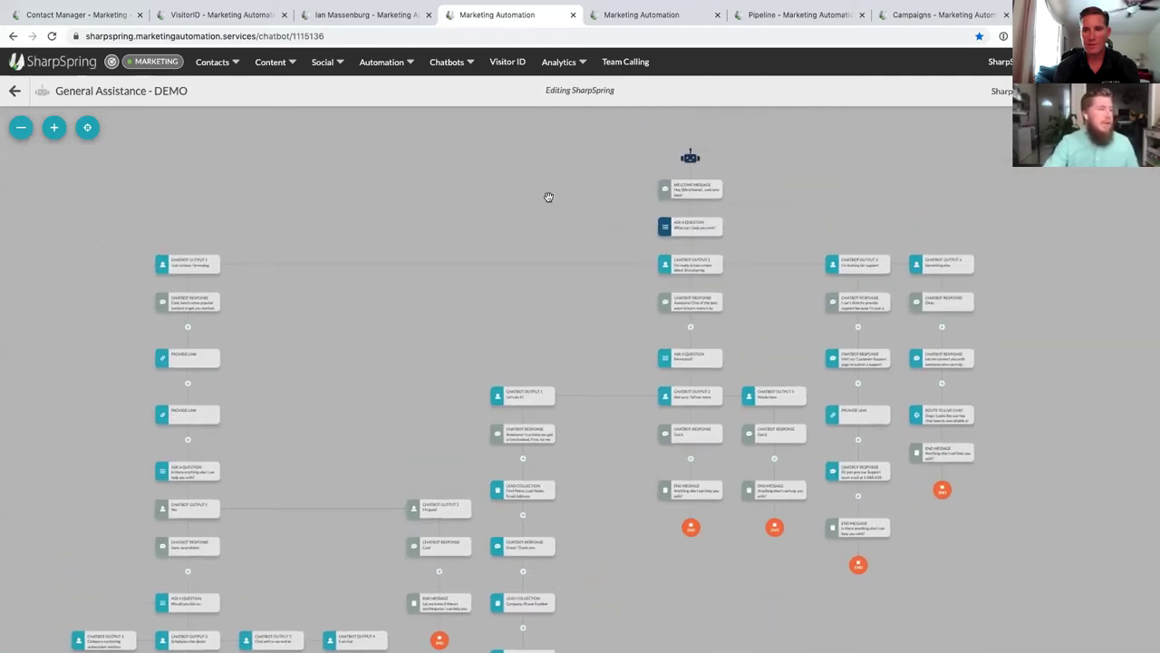
pyautogui.click(54, 127)
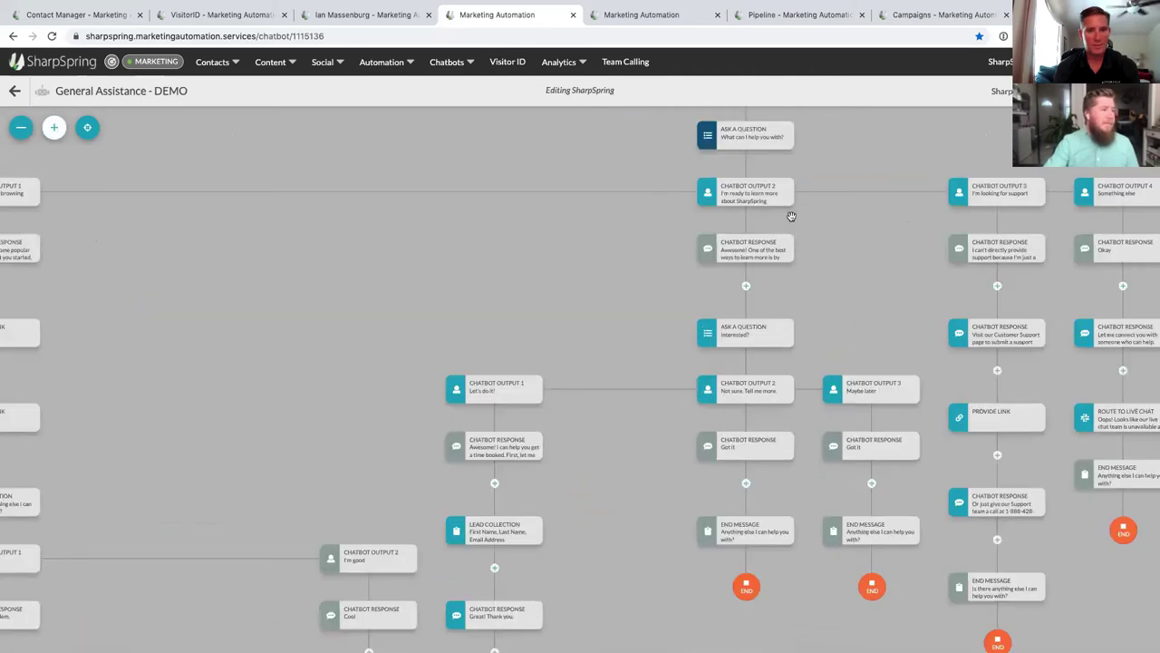
pyautogui.scroll(2, 791, 216)
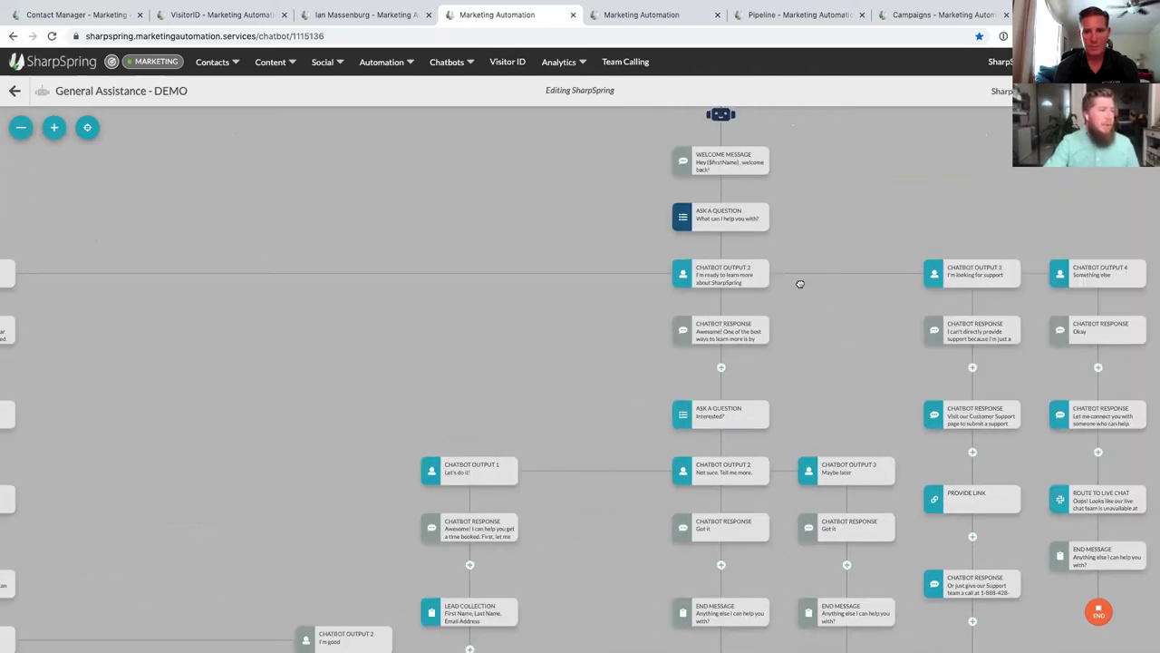
pyautogui.scroll(-2, 800, 283)
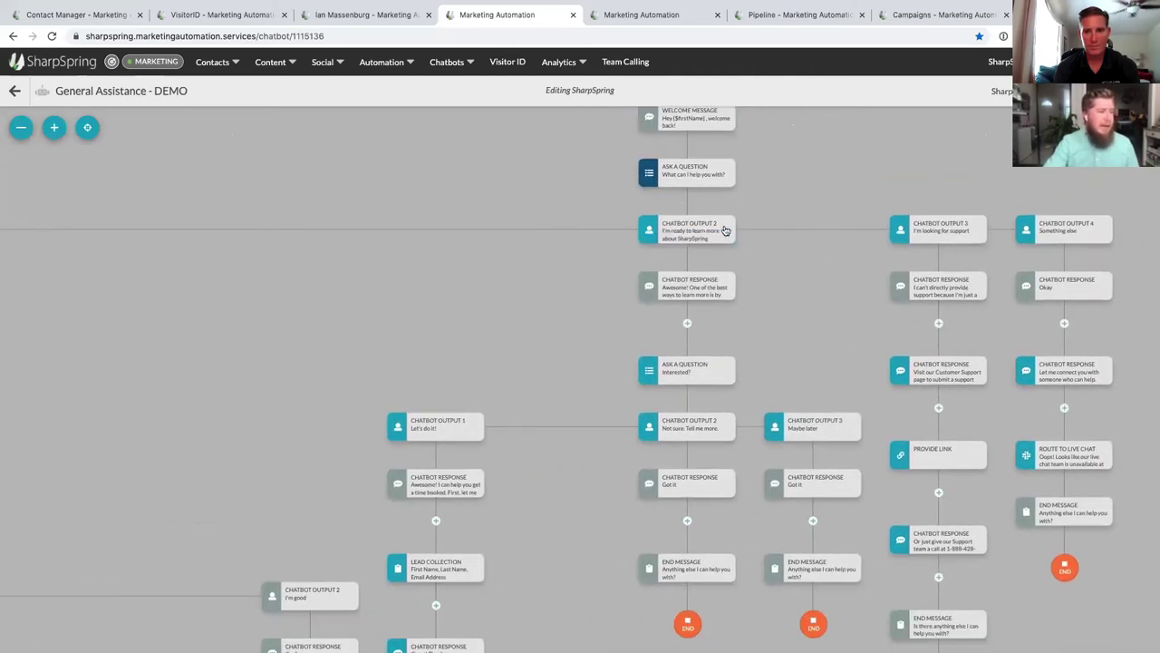
pyautogui.moveTo(862, 256); pyautogui.dragTo(718, 257)
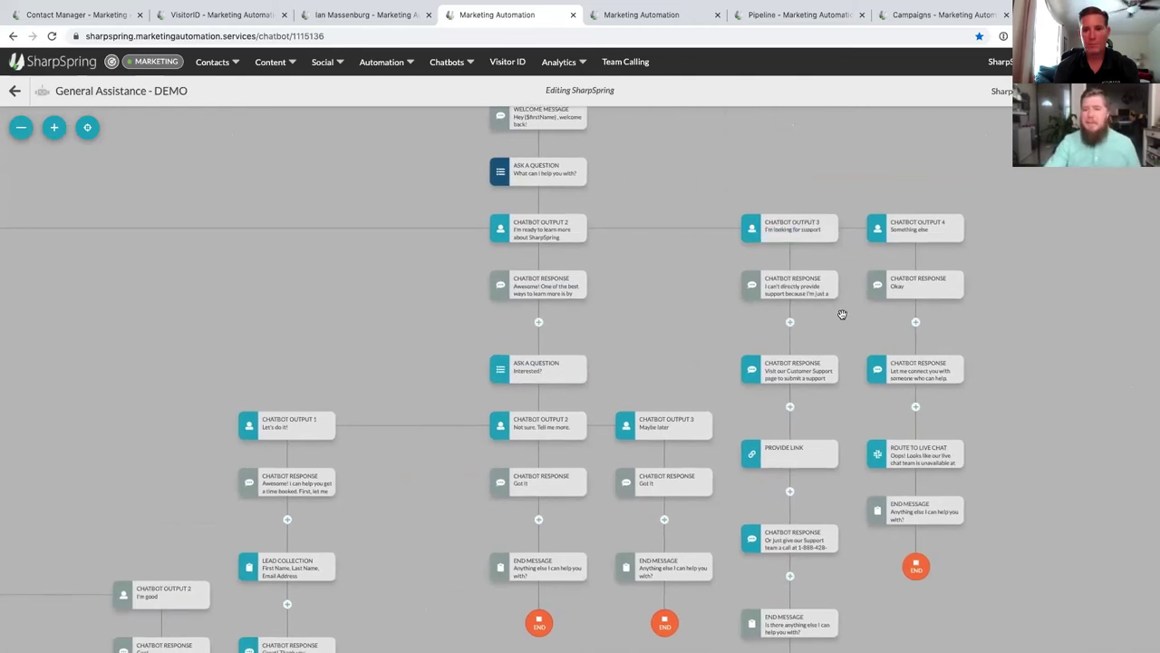
# - Begin adding a step under a chatbot response, then move to the 6-Vendor Simple Workflow (demo) tab
pyautogui.click(789, 323)
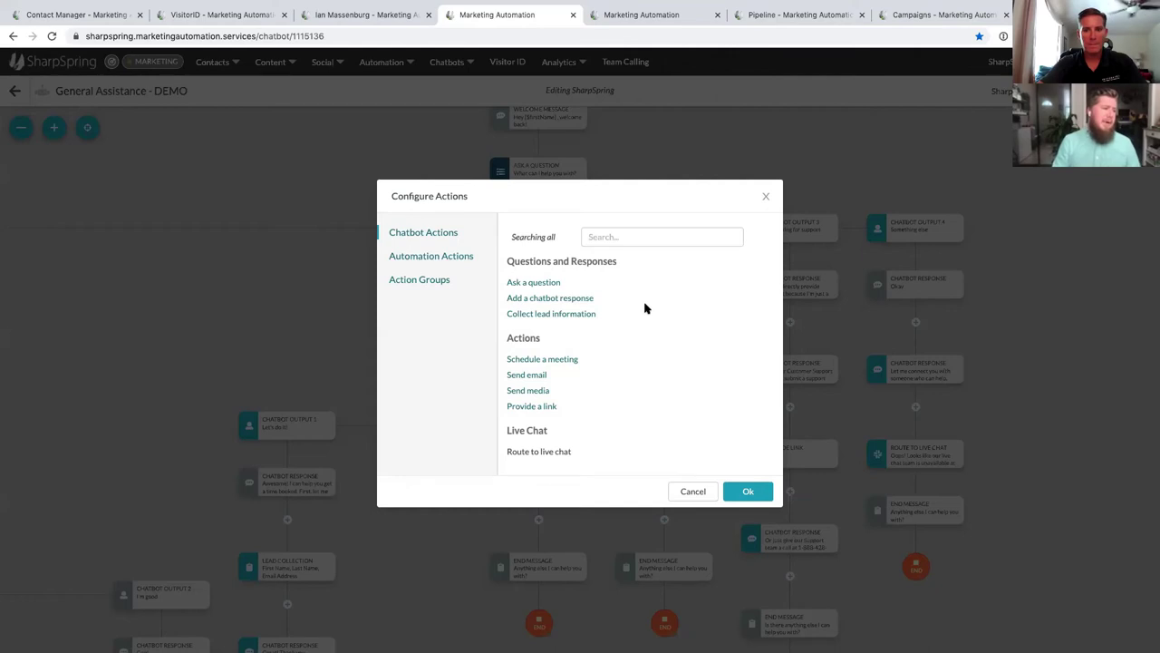
pyautogui.click(640, 18)
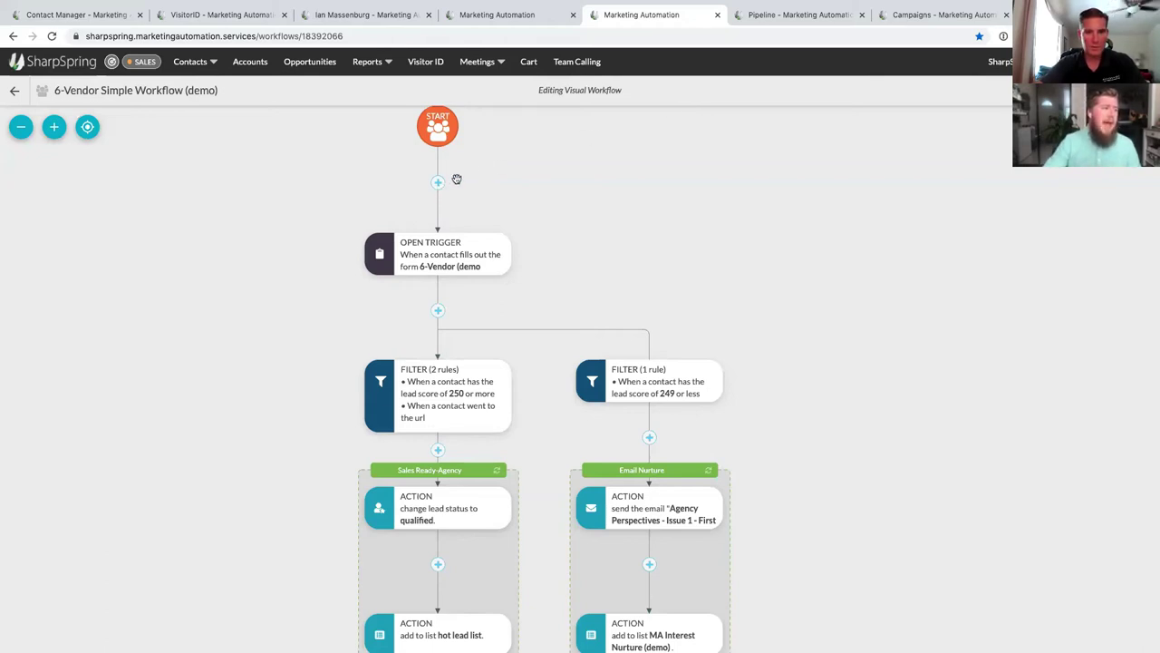
# - Switch the workflow to the Marketing side and start adding a trigger step below START
pyautogui.moveTo(444, 156); pyautogui.dragTo(465, 159)
pyautogui.click(141, 63)
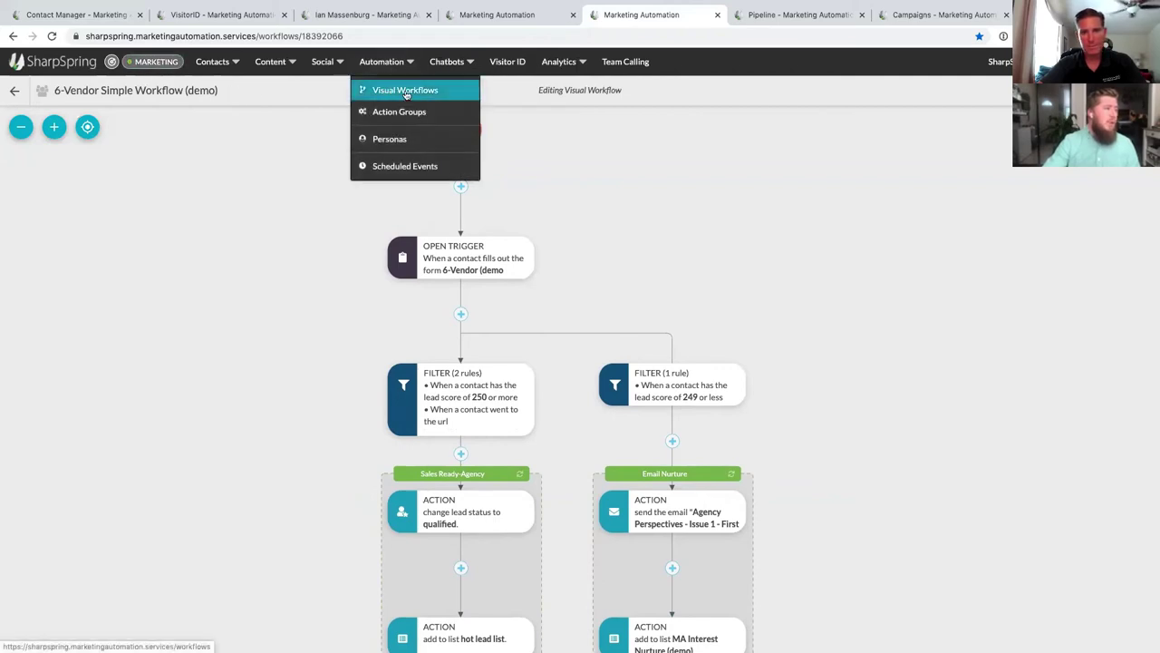
pyautogui.click(500, 184)
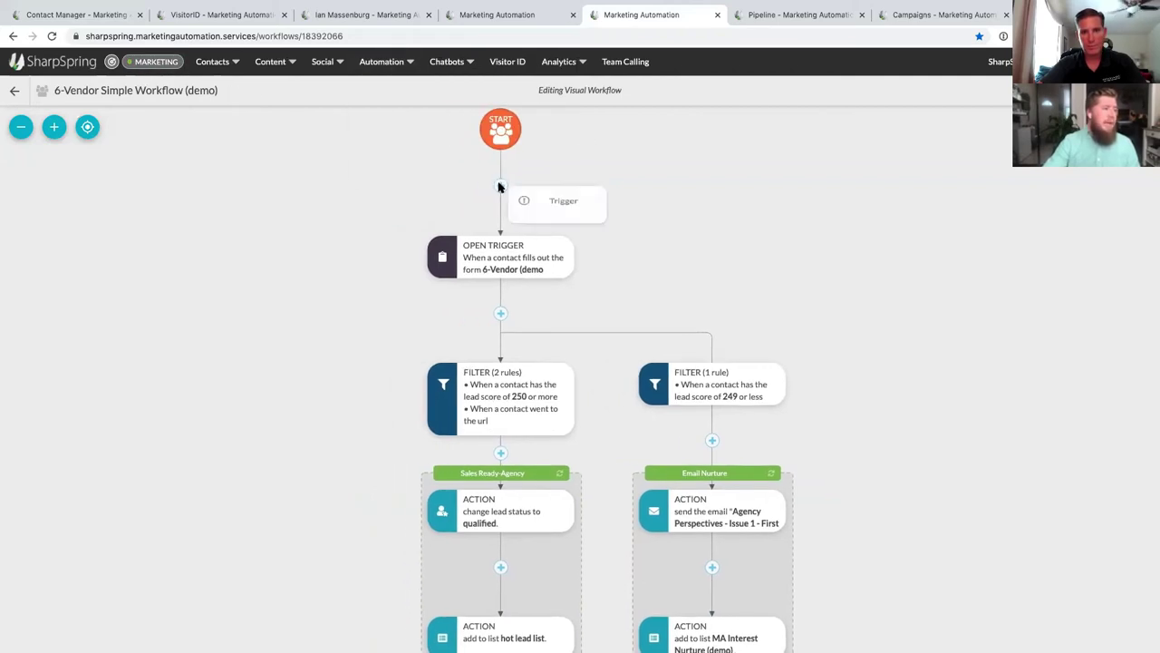
pyautogui.click(544, 205)
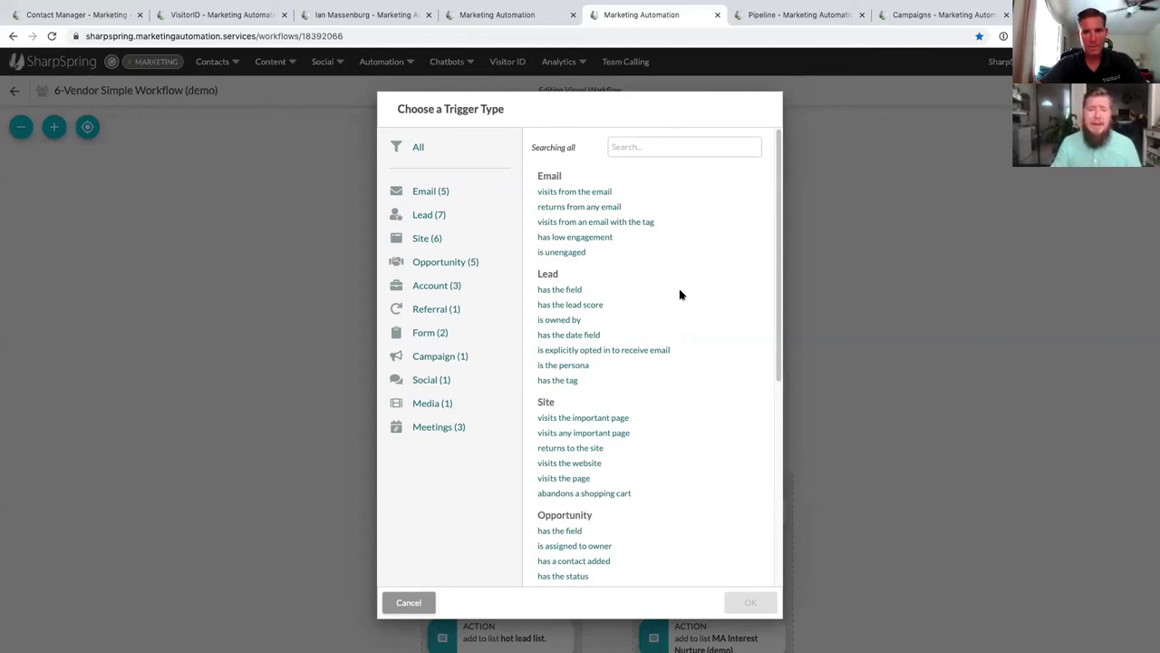
# - Browse the trigger types, highlighting the email, 'has the field' lead and 'fills out the form' triggers
pyautogui.scroll(-1, 680, 290)
pyautogui.moveTo(649, 203); pyautogui.dragTo(541, 192)
pyautogui.scroll(-3, 694, 262)
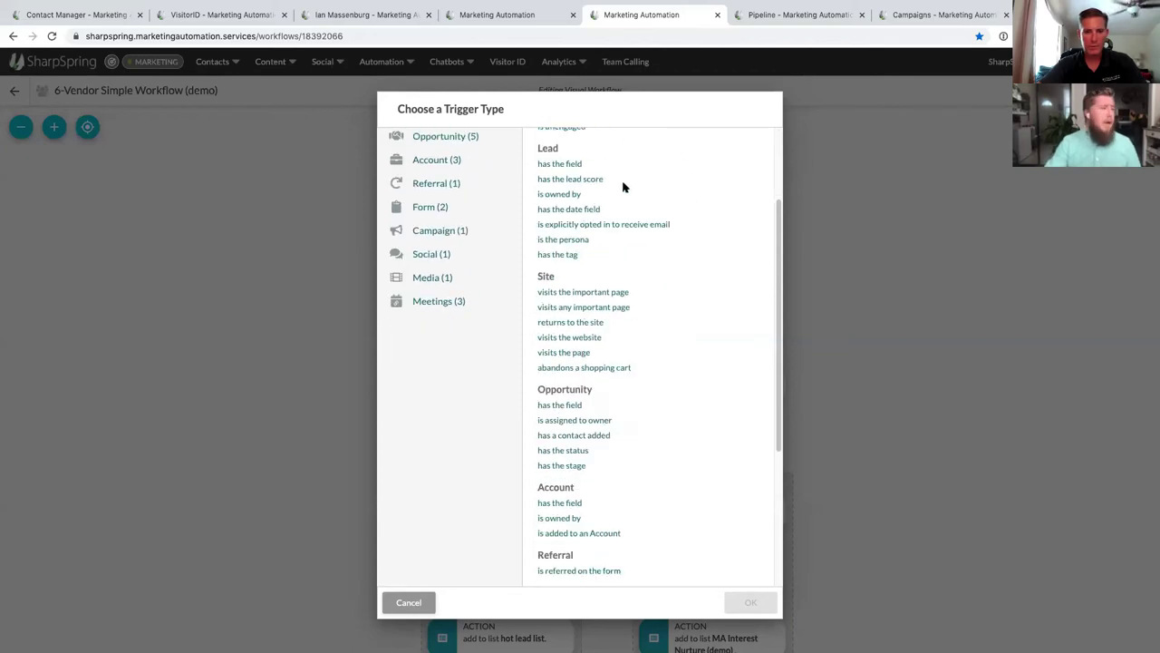
pyautogui.moveTo(584, 164); pyautogui.dragTo(535, 165)
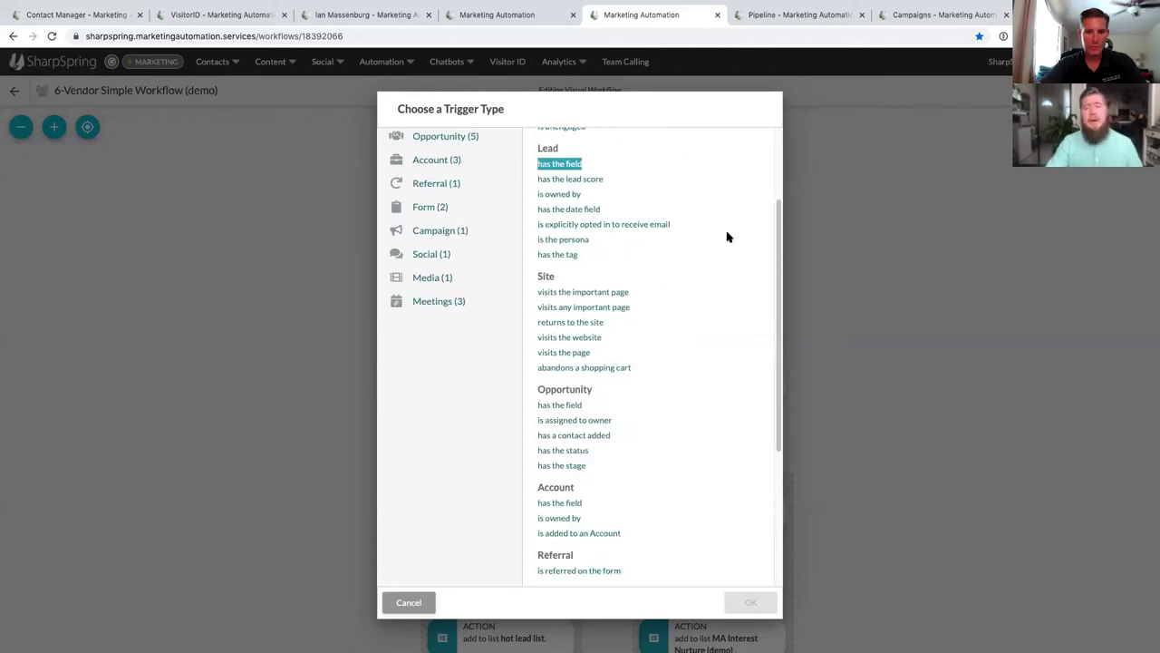
pyautogui.scroll(-3, 730, 254)
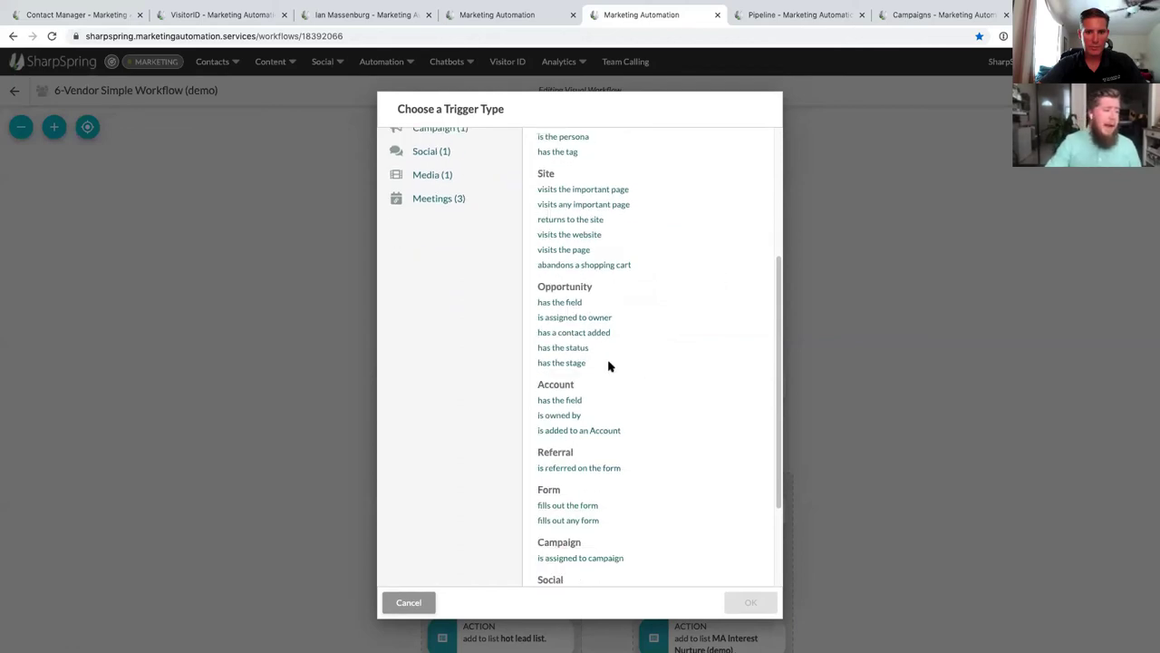
pyautogui.moveTo(589, 364); pyautogui.dragTo(534, 366)
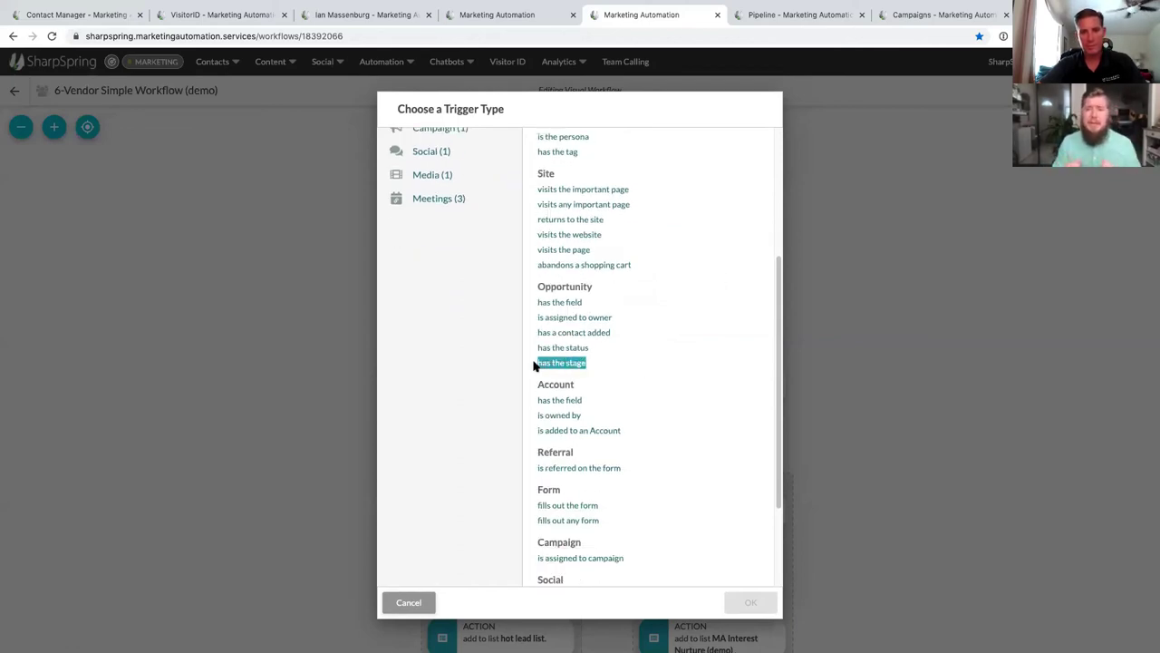
pyautogui.scroll(-2, 534, 365)
pyautogui.tripleClick(640, 436)
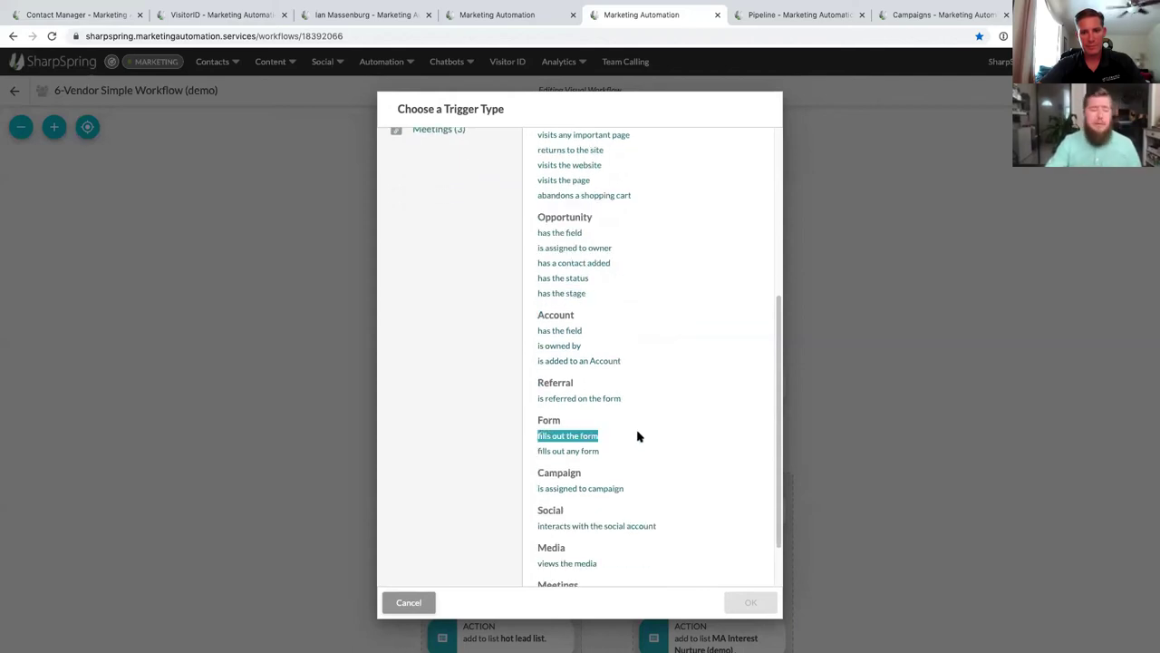
# - Cancel the trigger list and pan through both workflow branches, returning to the filter steps
pyautogui.click(409, 602)
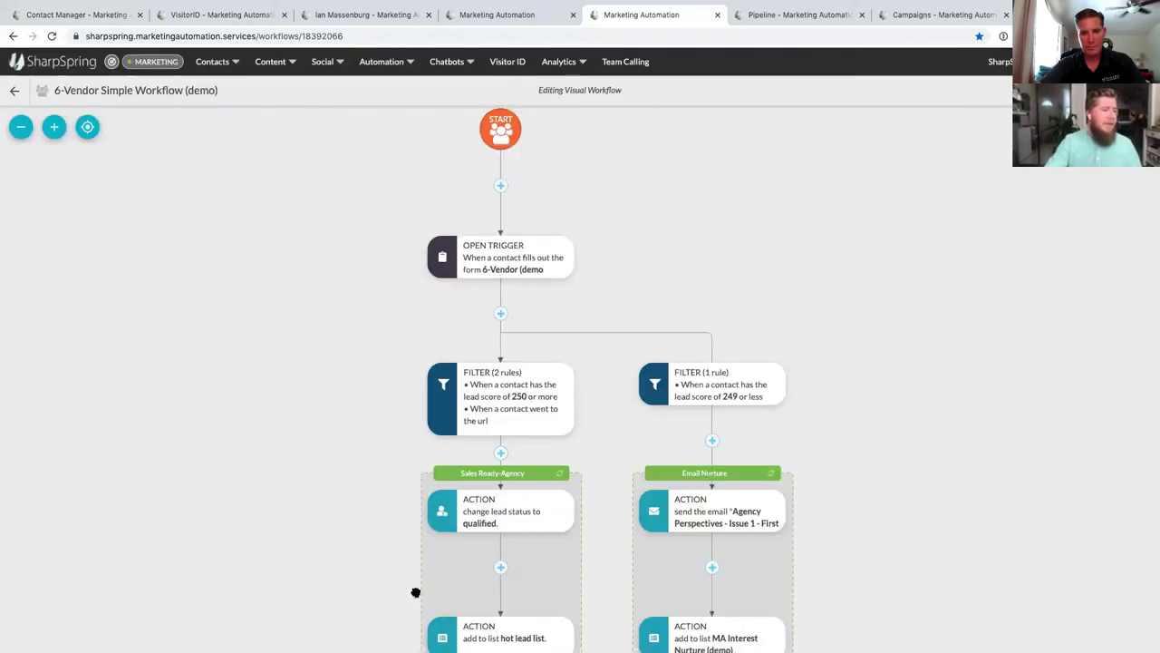
pyautogui.moveTo(386, 538); pyautogui.dragTo(407, 409)
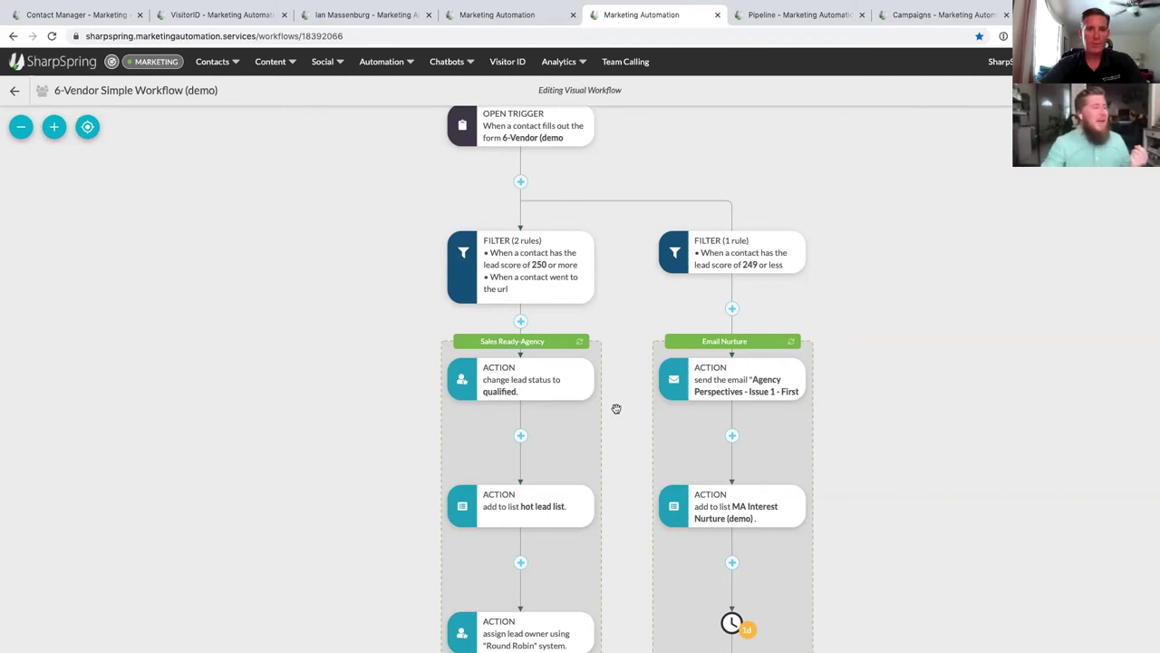
pyautogui.moveTo(616, 407); pyautogui.dragTo(599, 339)
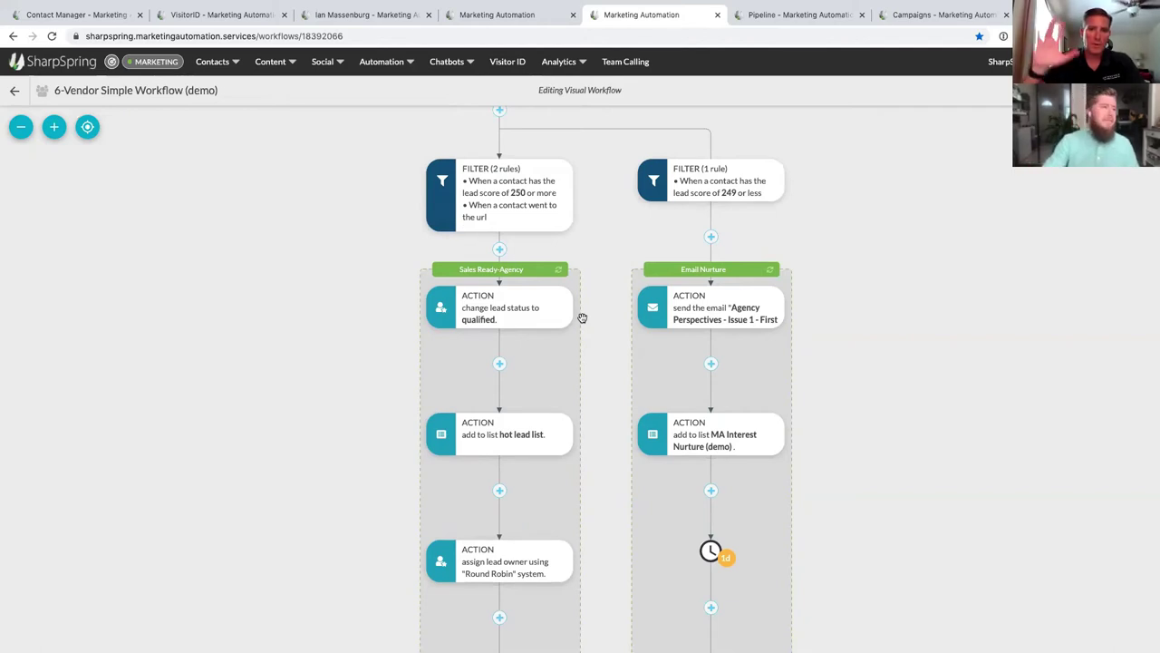
pyautogui.moveTo(595, 357); pyautogui.dragTo(605, 285)
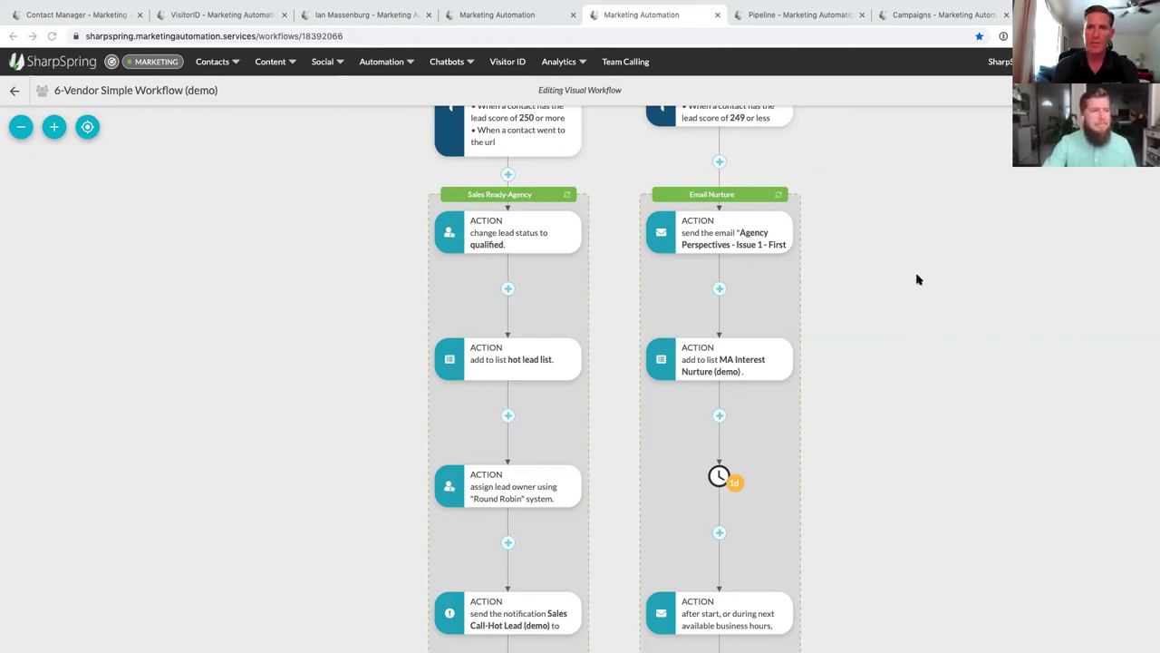
pyautogui.moveTo(879, 290); pyautogui.dragTo(880, 477)
# - Add a filter below the open trigger matching 'is the persona' Dana & Devin Direct
pyautogui.click(510, 226)
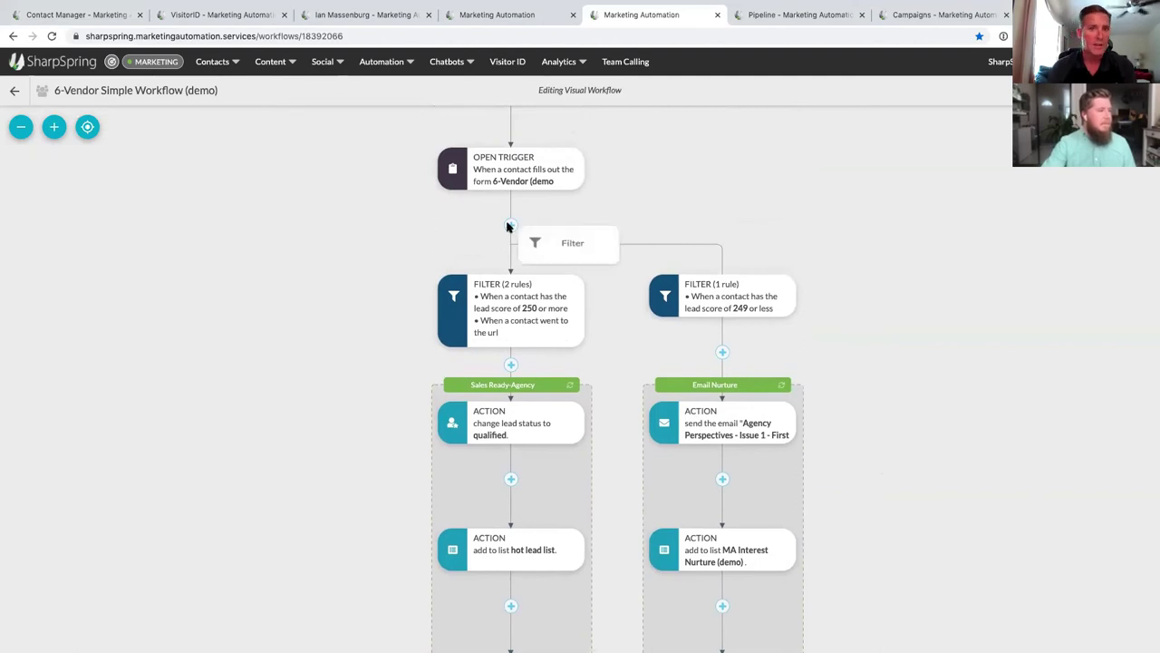
pyautogui.click(564, 248)
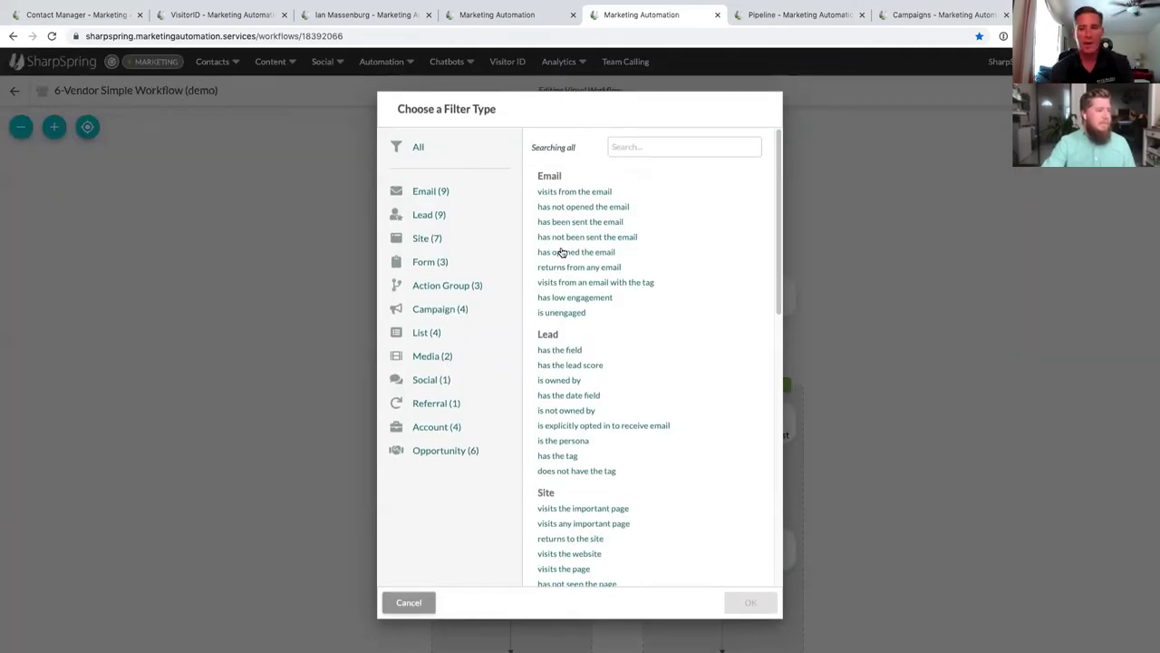
pyautogui.scroll(-1, 624, 346)
pyautogui.scroll(-2, 626, 349)
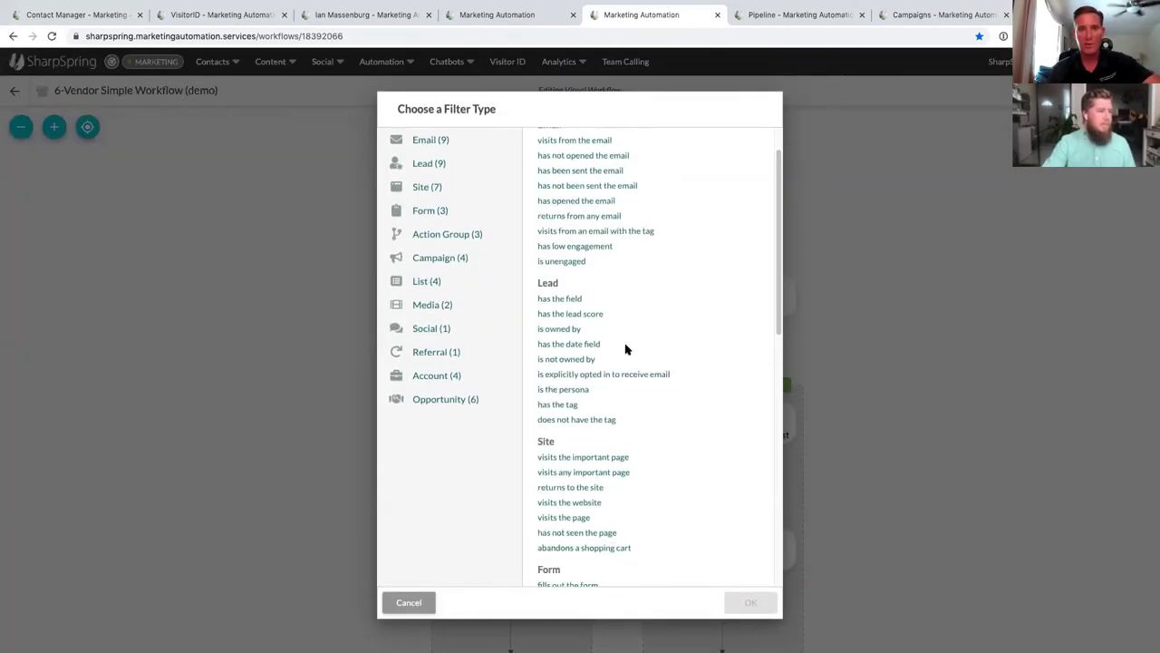
pyautogui.click(559, 337)
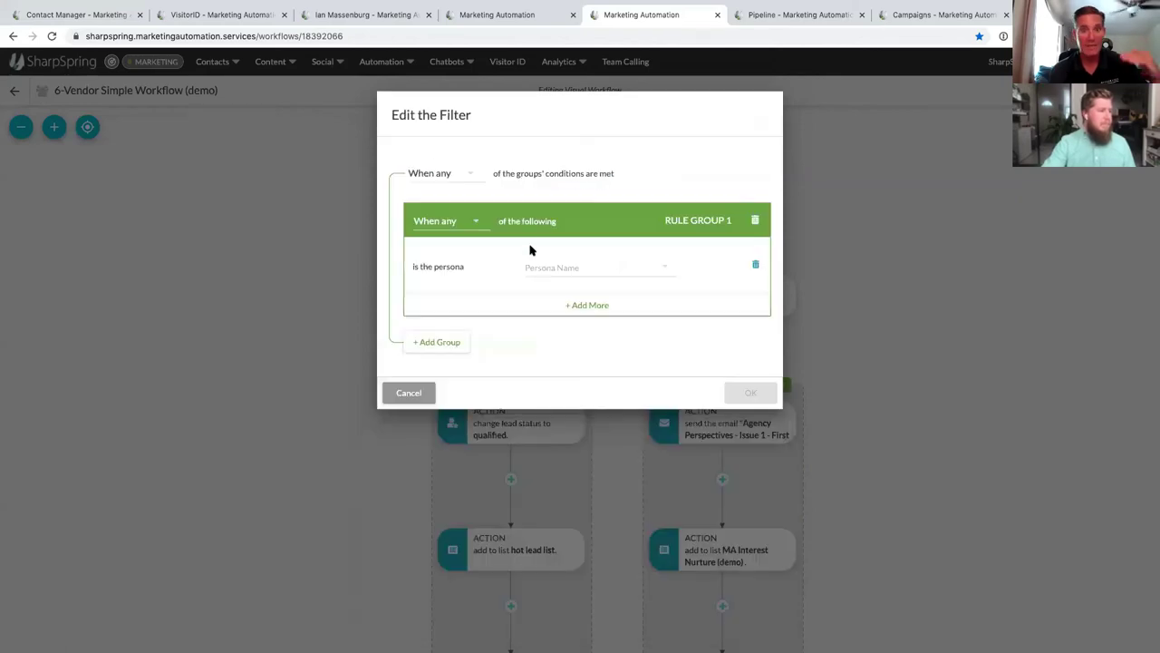
pyautogui.click(552, 266)
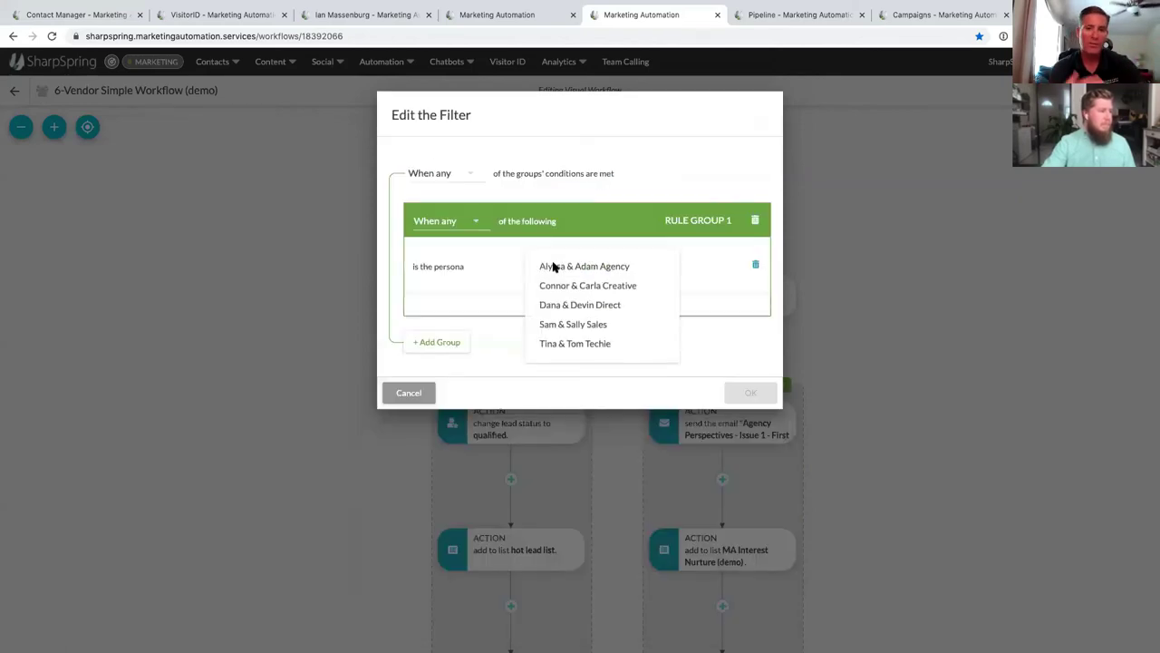
pyautogui.click(614, 305)
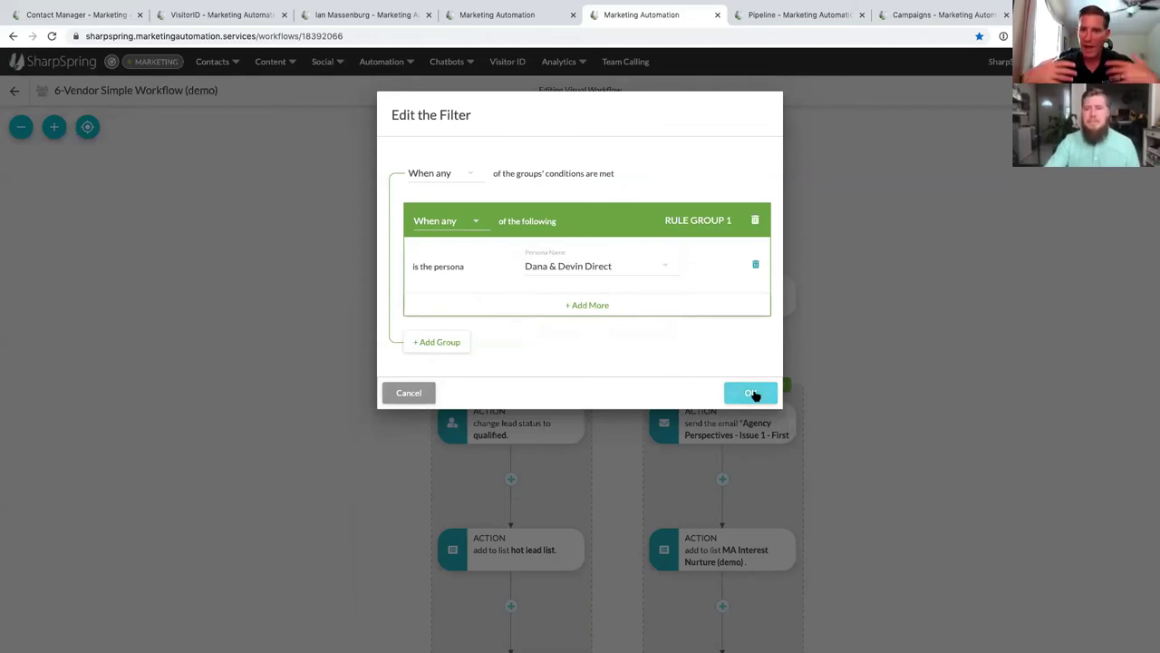
pyautogui.click(751, 393)
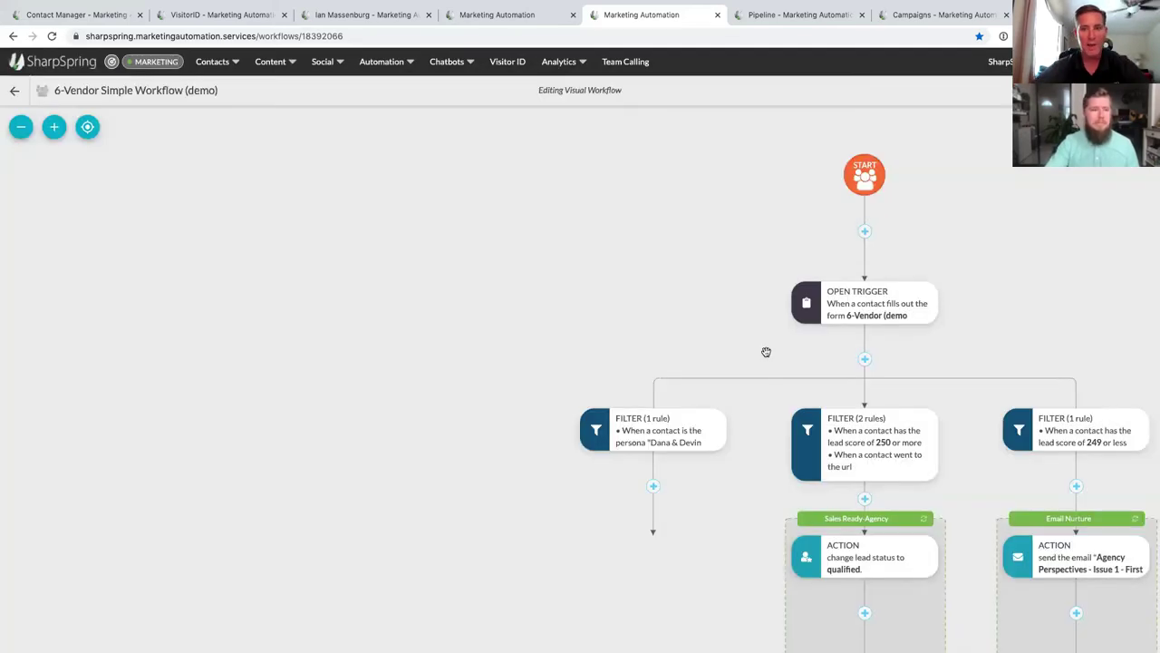
# - Add a notify-user action to the persona branch, with text message, going to the lead owner when available
pyautogui.moveTo(766, 352); pyautogui.dragTo(647, 291)
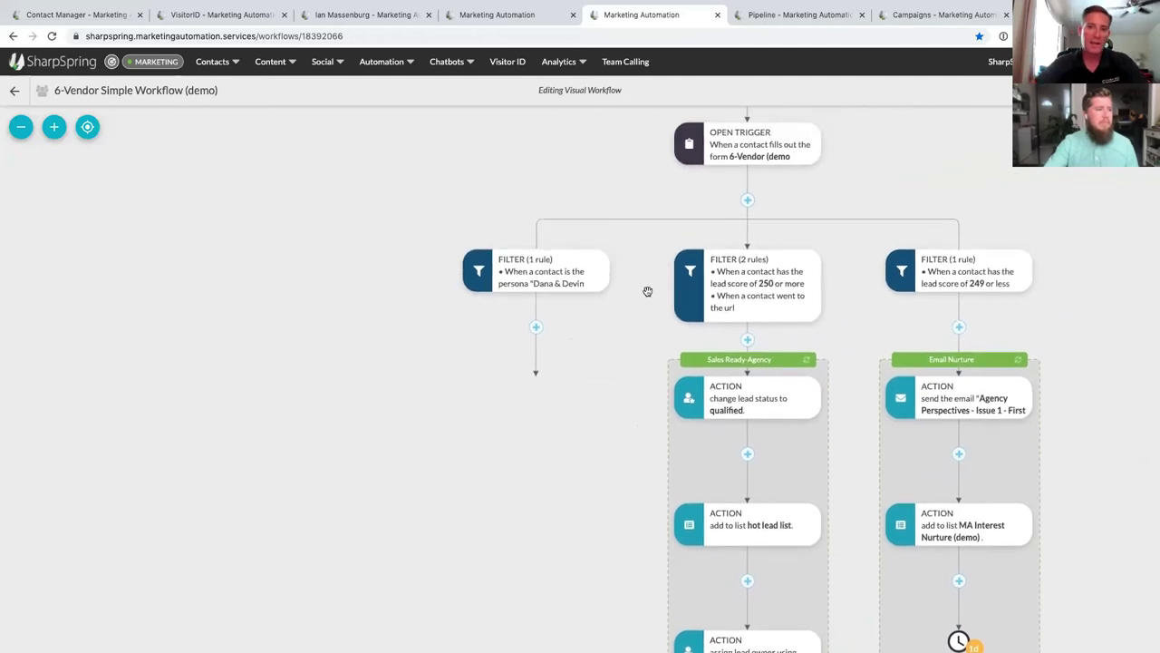
pyautogui.click(535, 329)
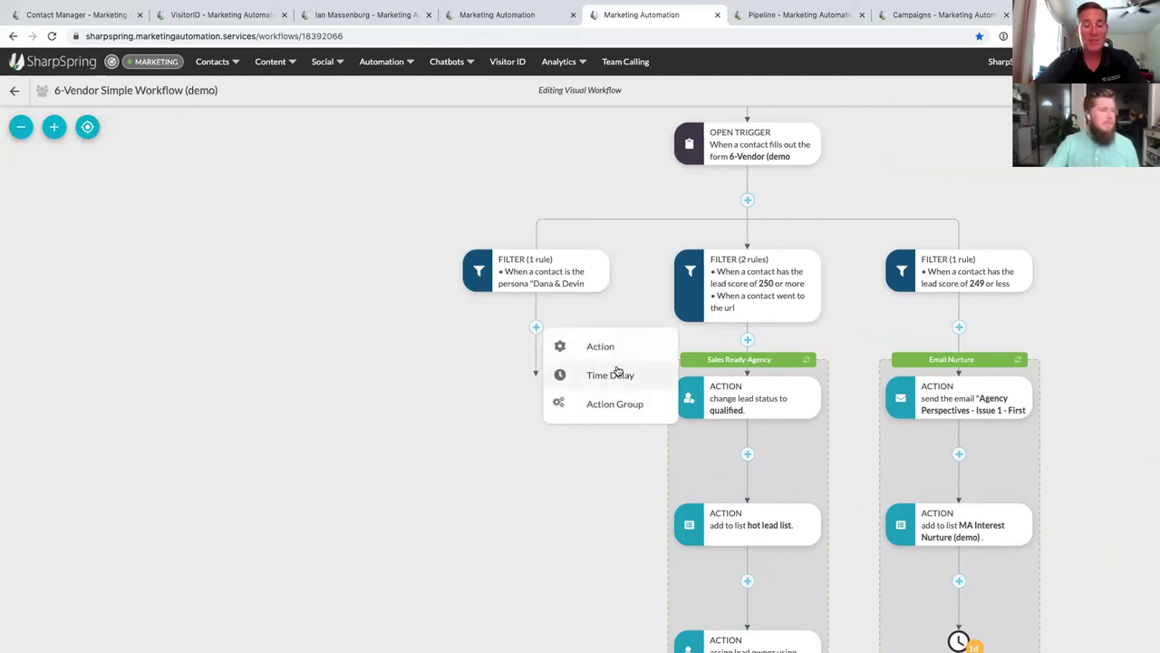
pyautogui.click(600, 347)
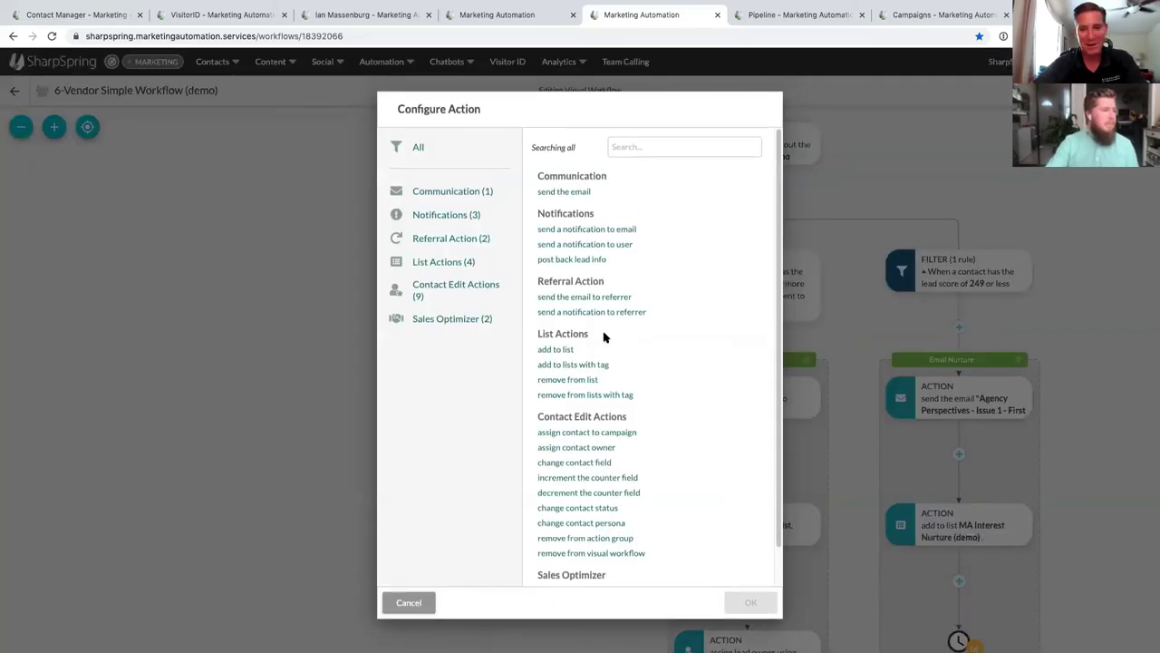
pyautogui.click(598, 245)
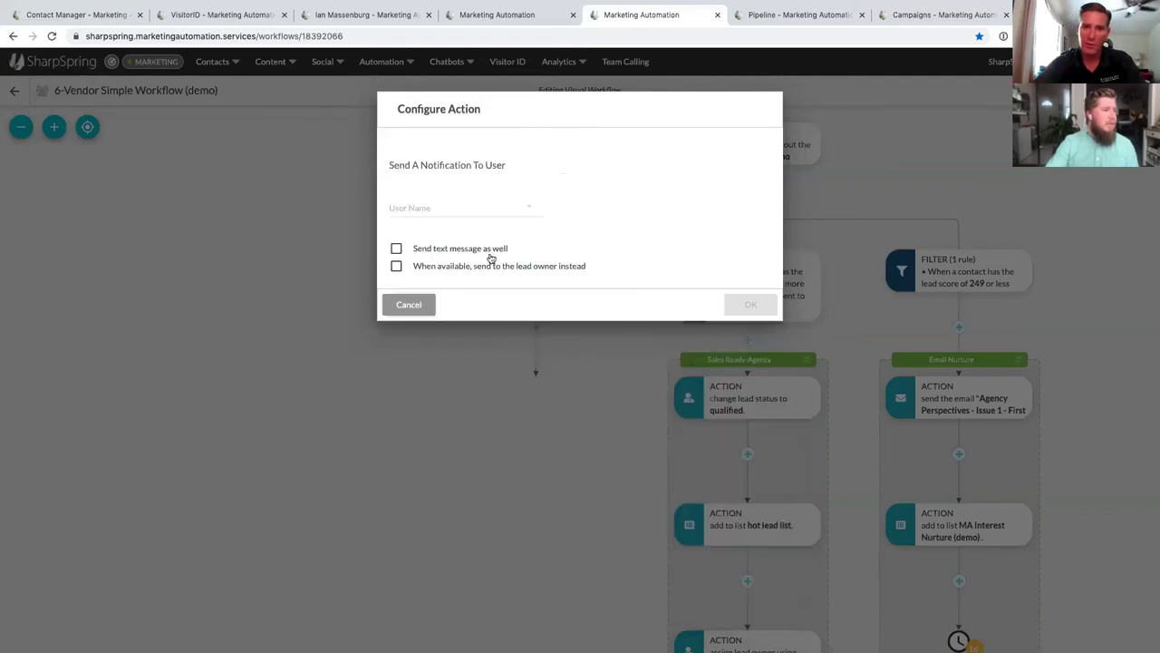
pyautogui.click(451, 208)
pyautogui.click(453, 211)
pyautogui.click(396, 266)
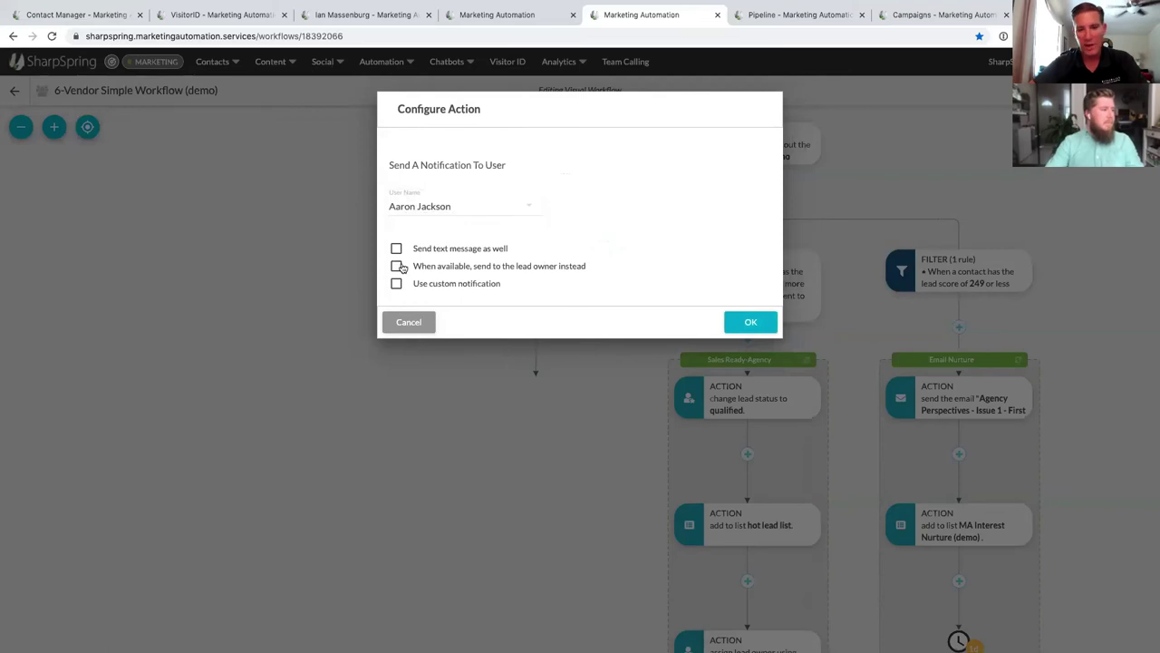
pyautogui.click(396, 248)
pyautogui.click(734, 322)
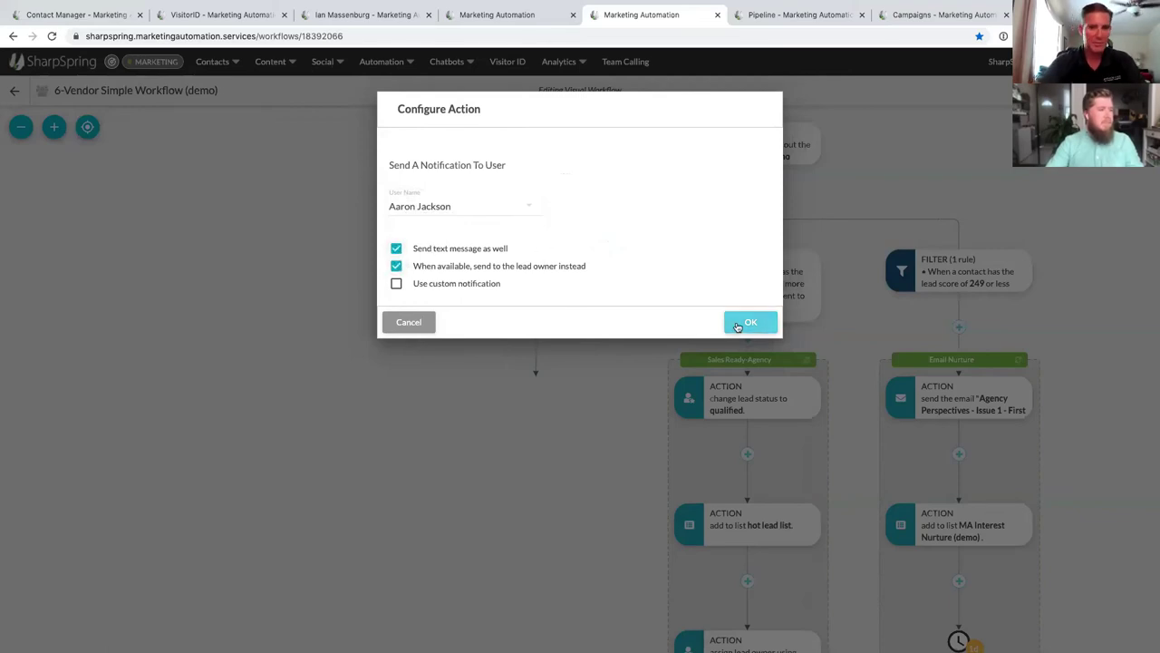
pyautogui.scroll(-5, 463, 281)
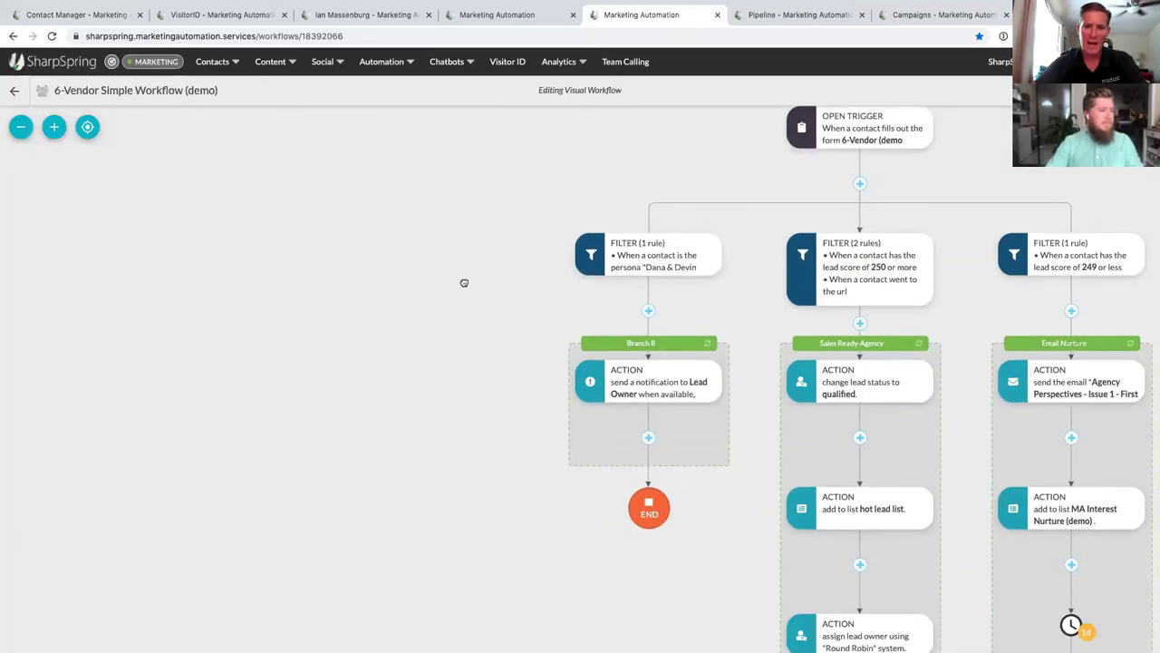
# - Add a send-email action for 'Candeo Rescheduled - Partner Sorry You Missed It' after the notification
pyautogui.click(616, 314)
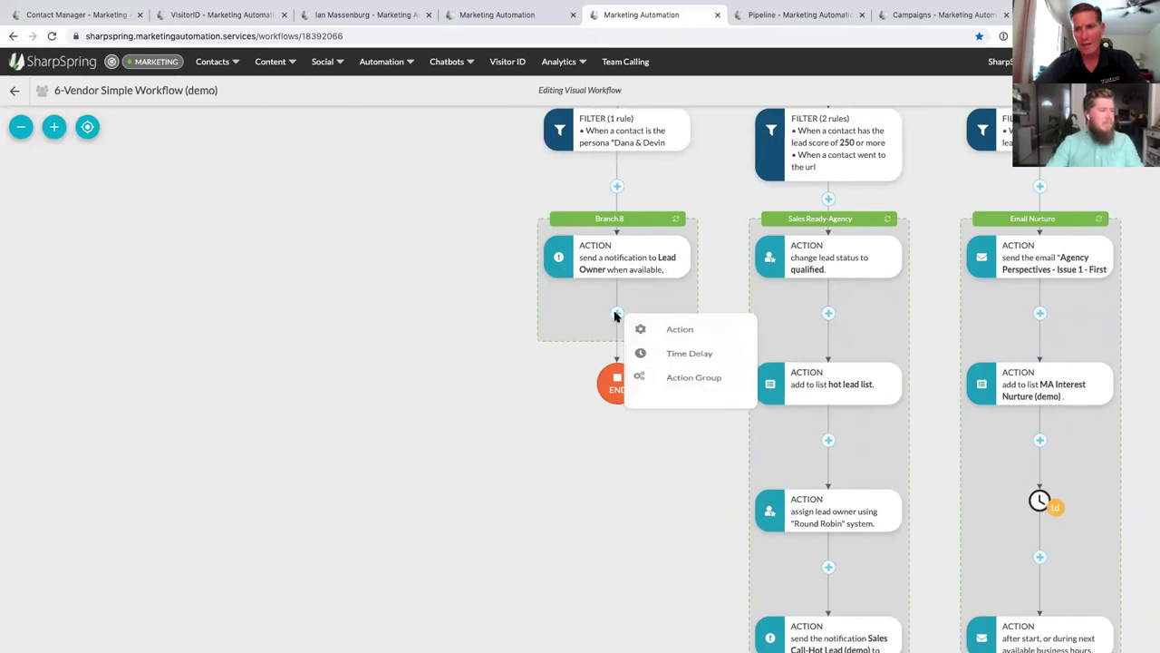
pyautogui.click(673, 334)
pyautogui.click(576, 192)
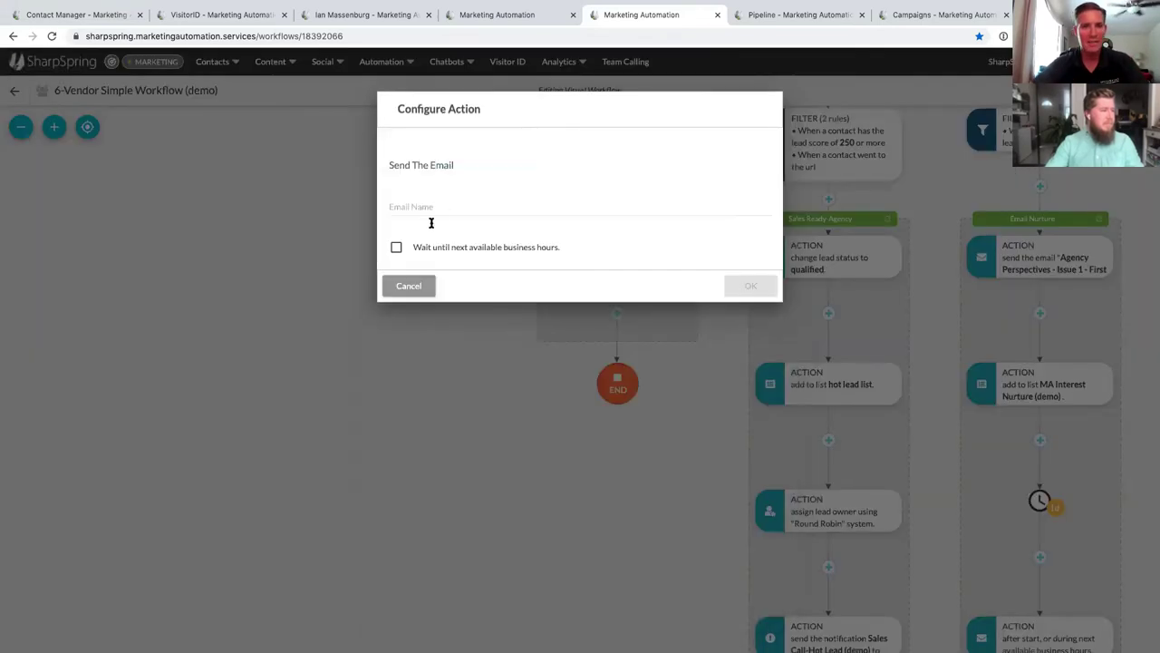
pyautogui.click(437, 209)
pyautogui.click(435, 208)
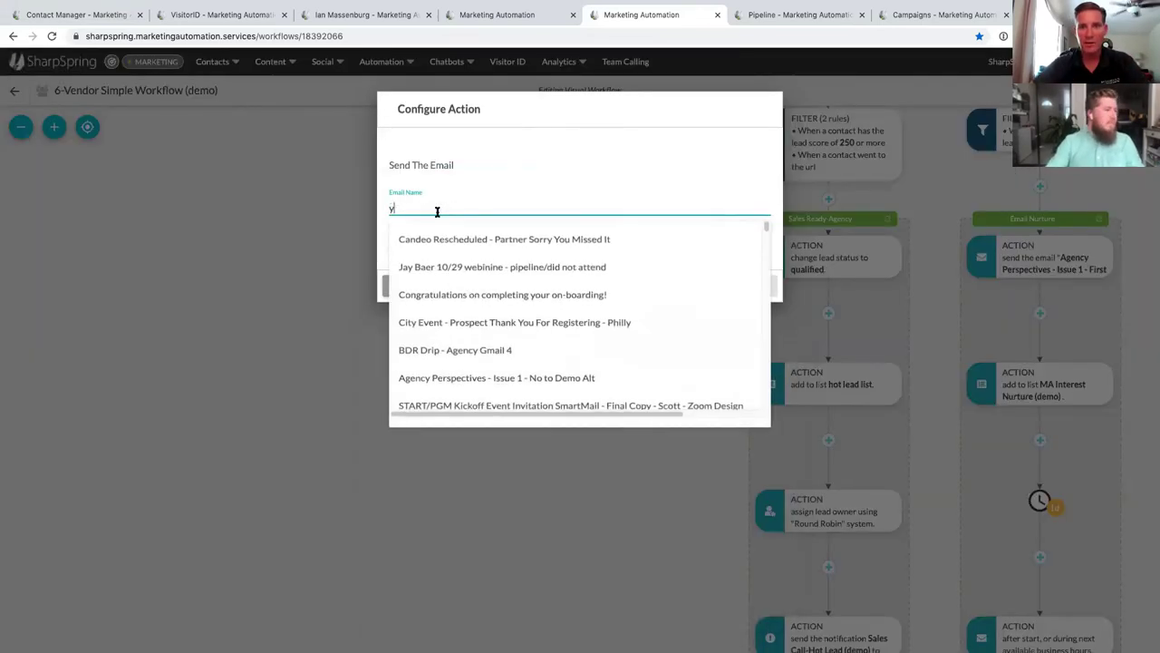
pyautogui.click(445, 241)
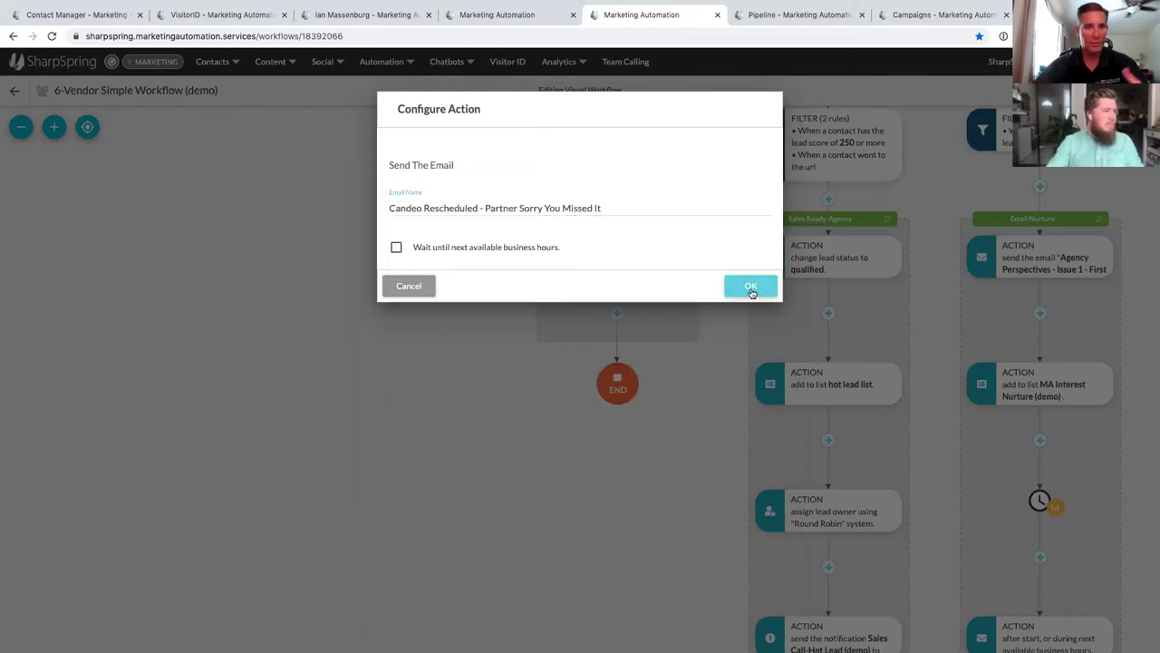
pyautogui.click(751, 289)
pyautogui.moveTo(731, 407); pyautogui.dragTo(684, 269)
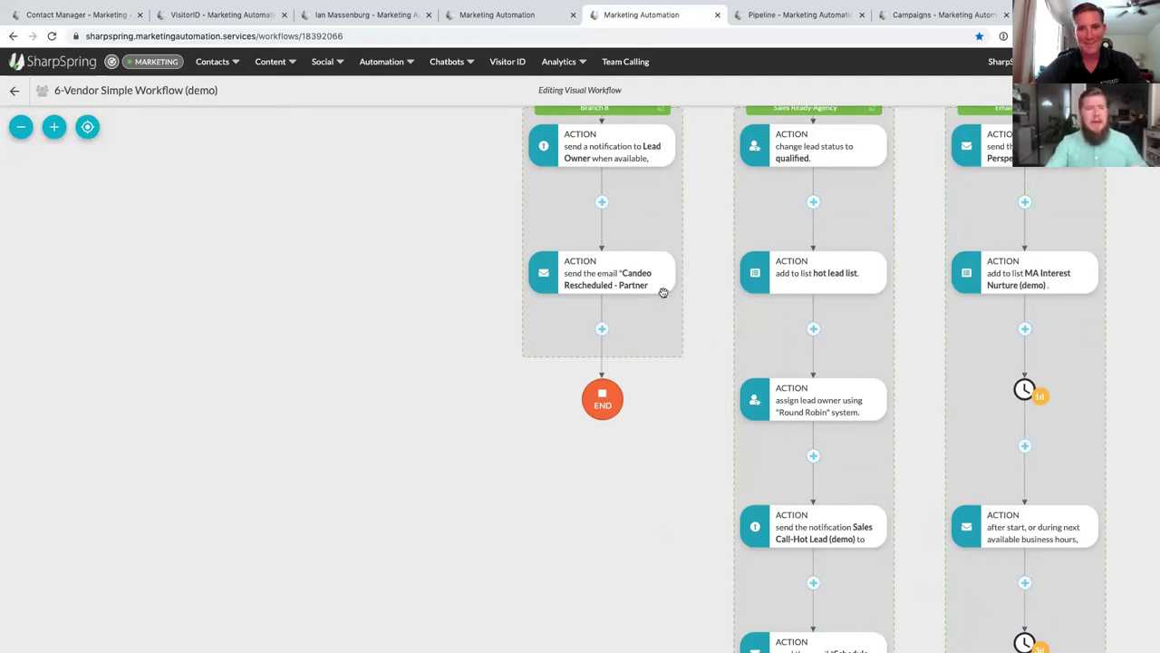
pyautogui.moveTo(699, 244); pyautogui.dragTo(557, 464)
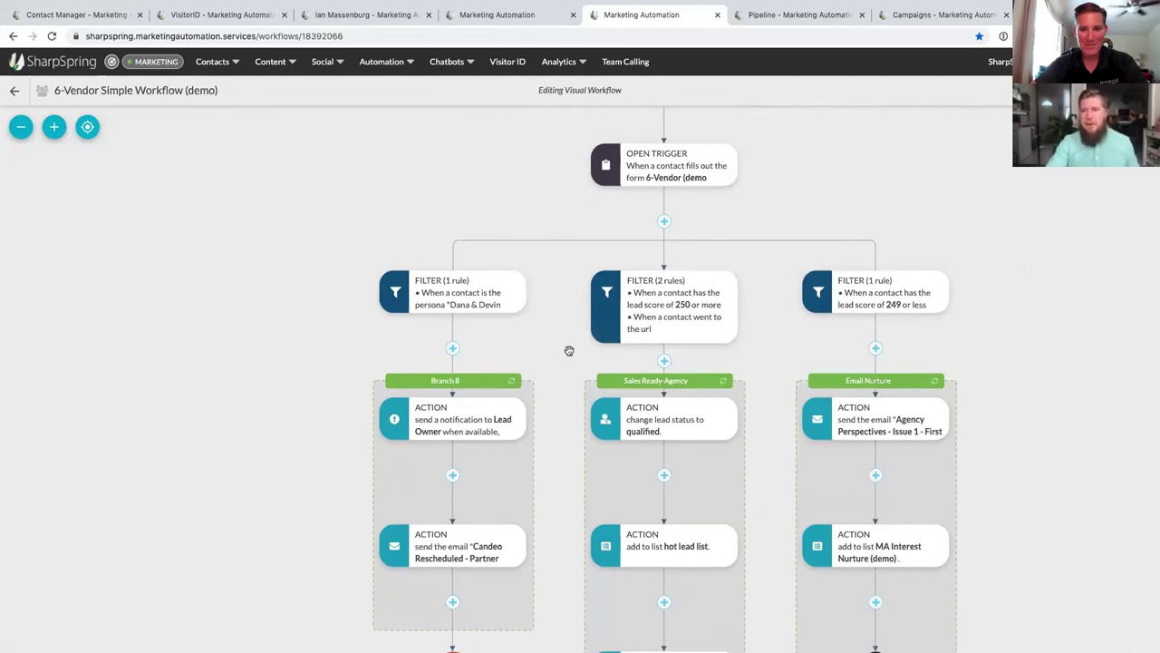
pyautogui.click(451, 290)
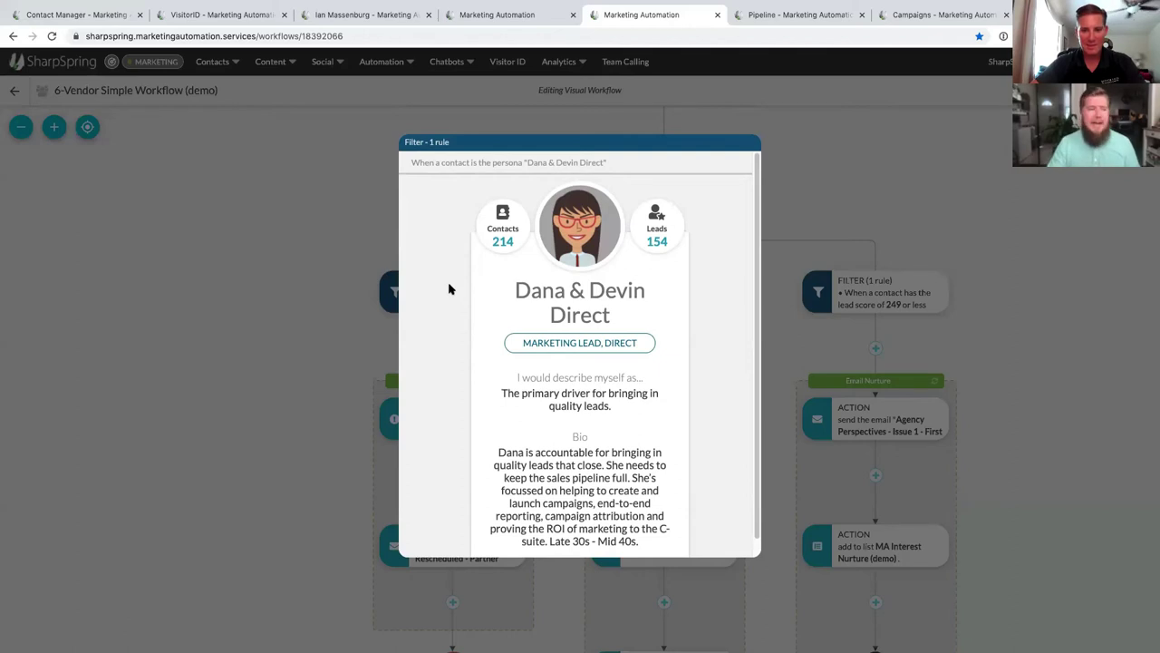
pyautogui.click(353, 305)
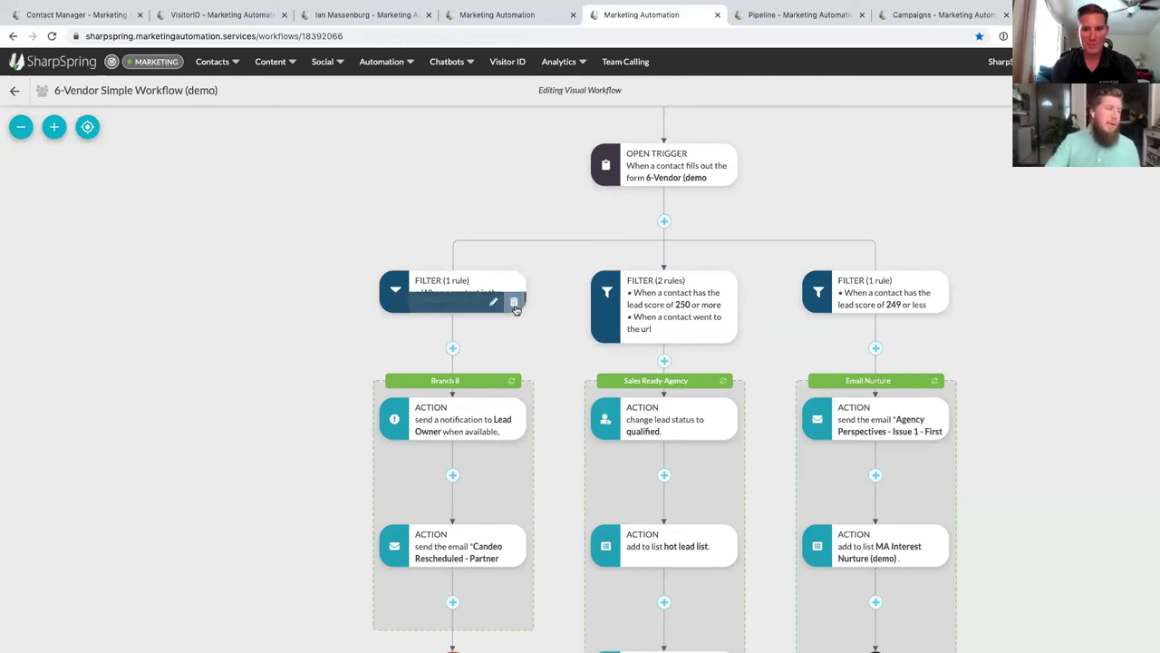
pyautogui.click(517, 306)
pyautogui.click(743, 413)
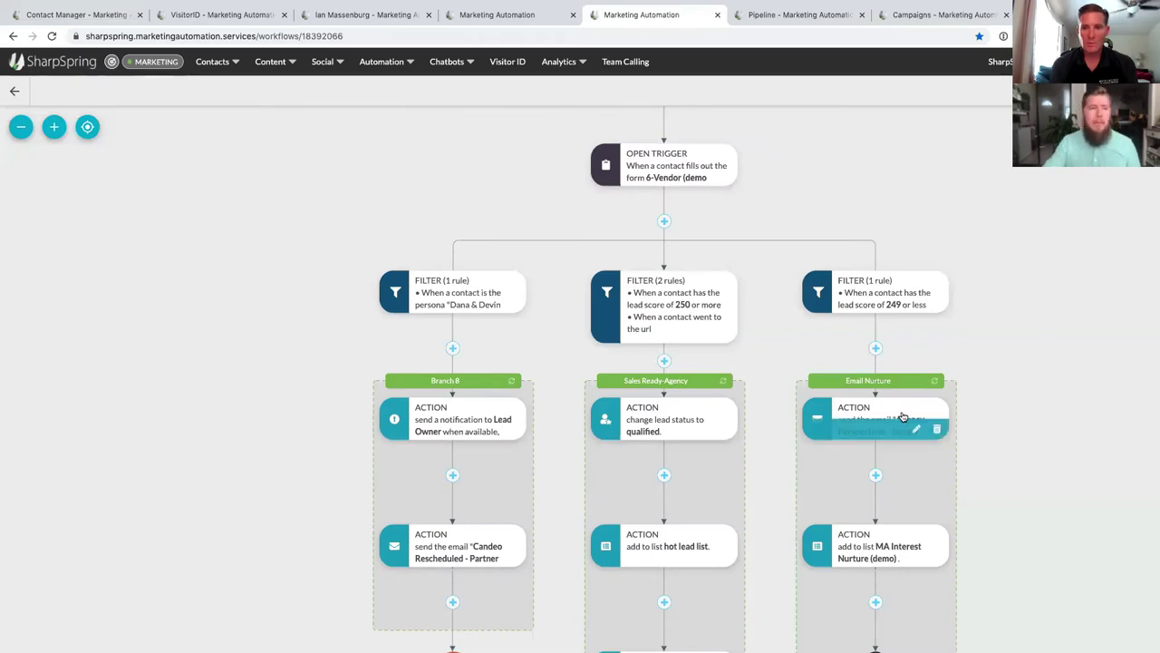
# - Begin a create-new-opportunity action after the hot lead notification, then switch to the Test Pipeline board
pyautogui.moveTo(785, 474); pyautogui.dragTo(772, 196)
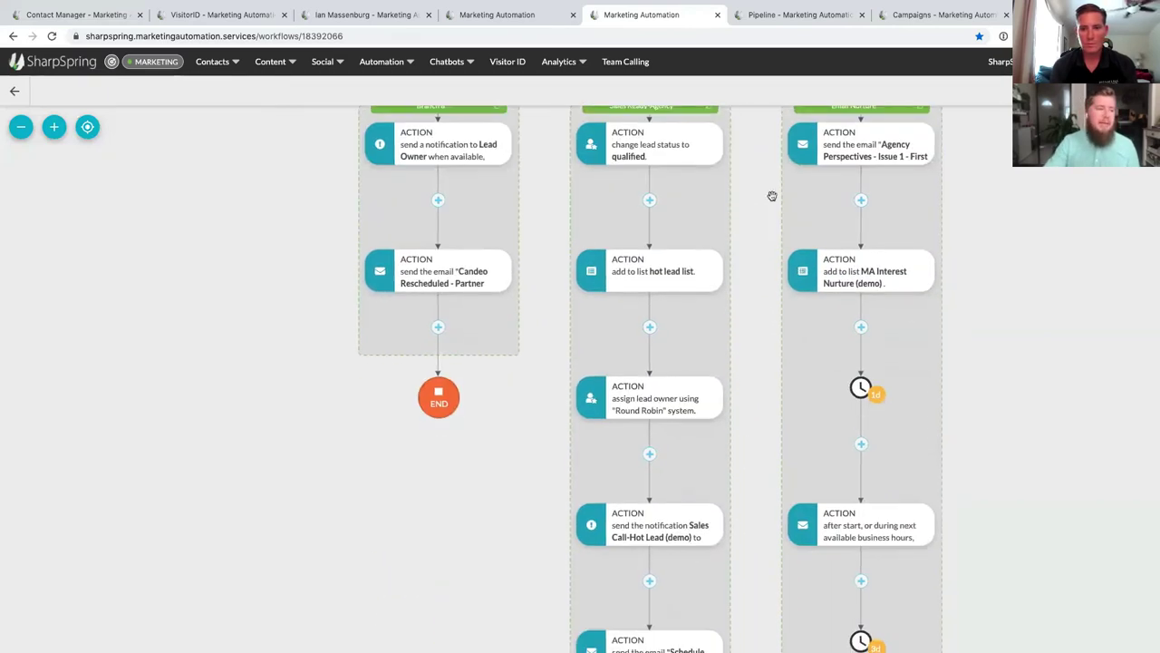
pyautogui.moveTo(770, 396); pyautogui.dragTo(732, 274)
pyautogui.moveTo(702, 394); pyautogui.dragTo(699, 355)
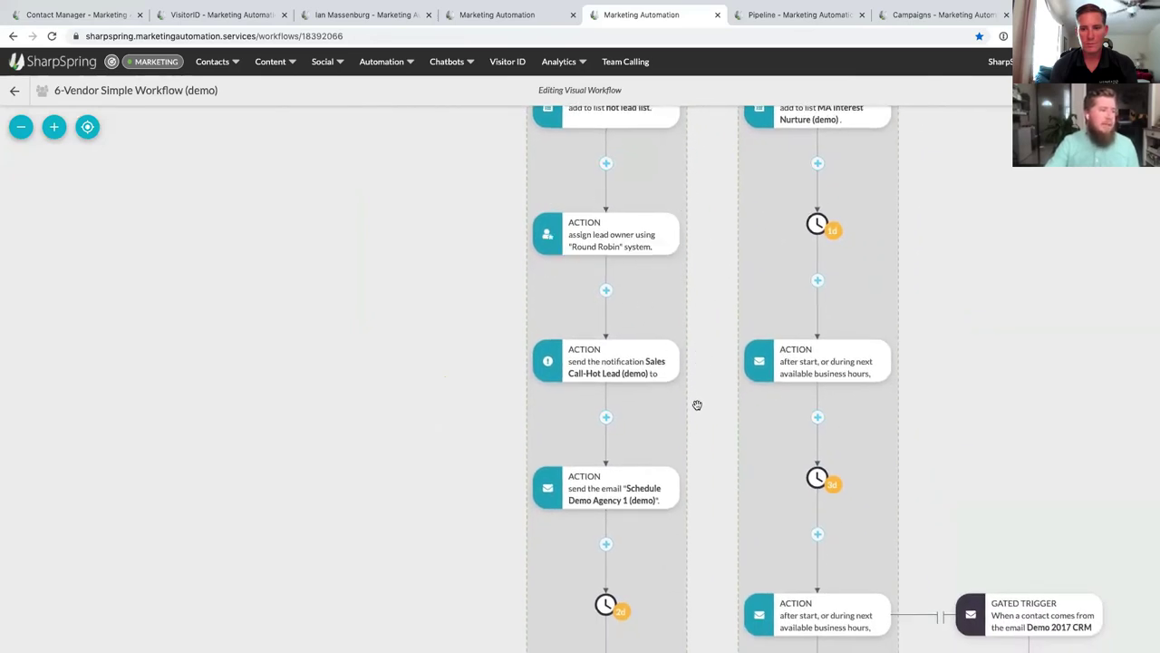
pyautogui.moveTo(697, 404); pyautogui.dragTo(686, 313)
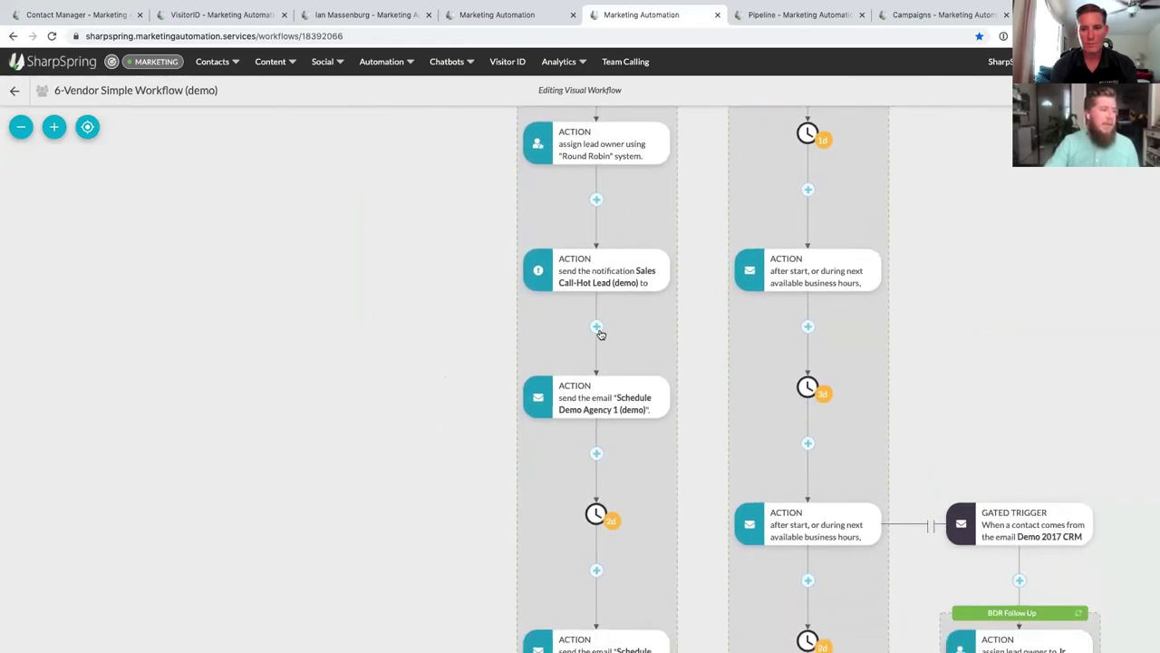
pyautogui.click(596, 328)
pyautogui.click(662, 352)
pyautogui.scroll(-1, 634, 480)
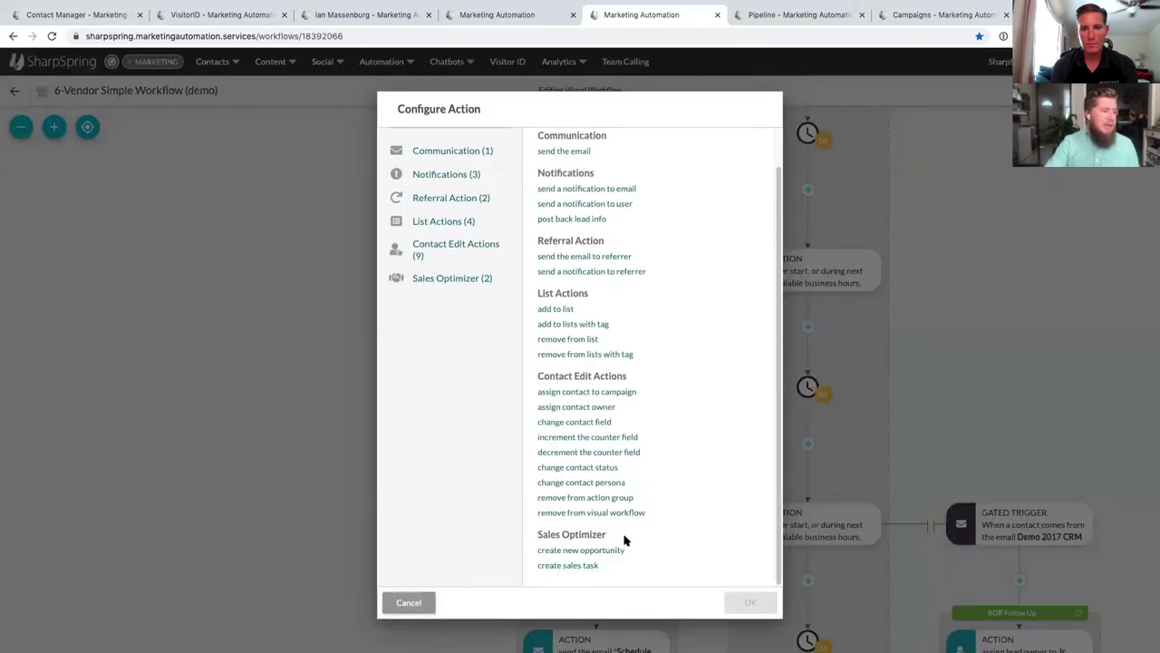
pyautogui.click(590, 550)
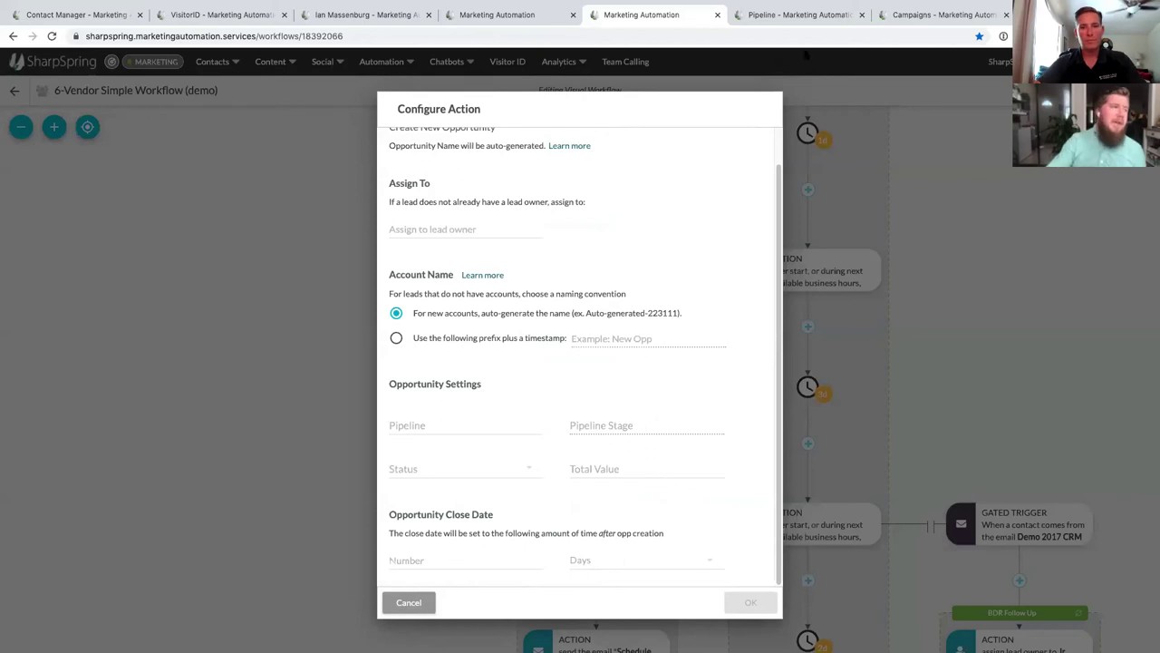
pyautogui.click(812, 12)
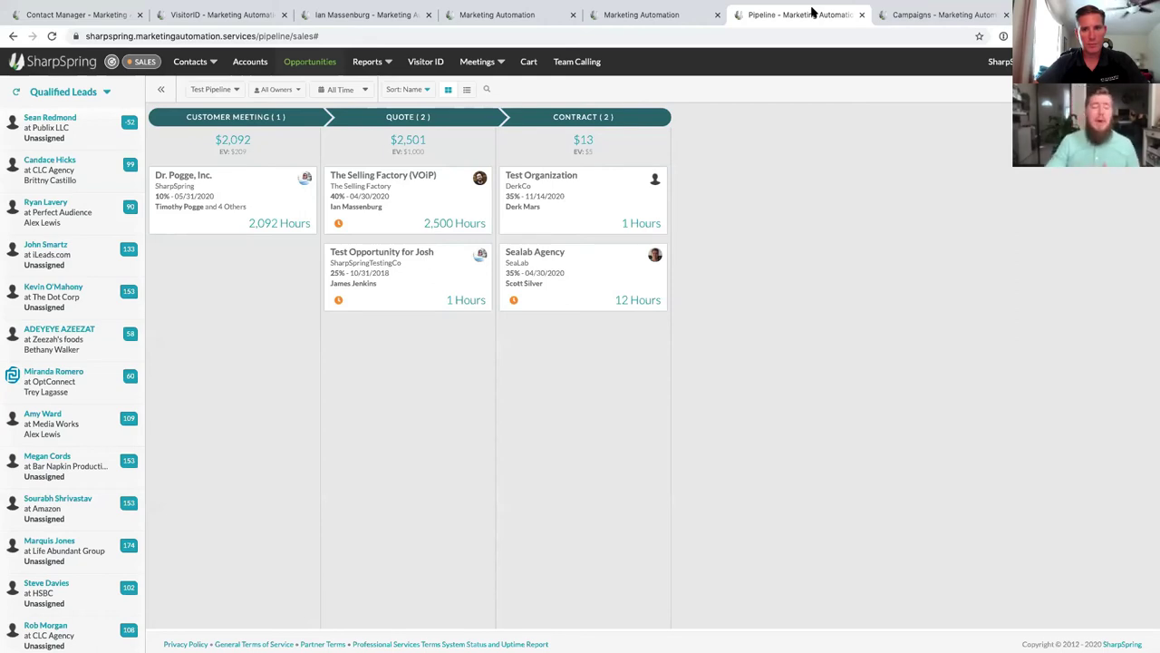
pyautogui.click(234, 91)
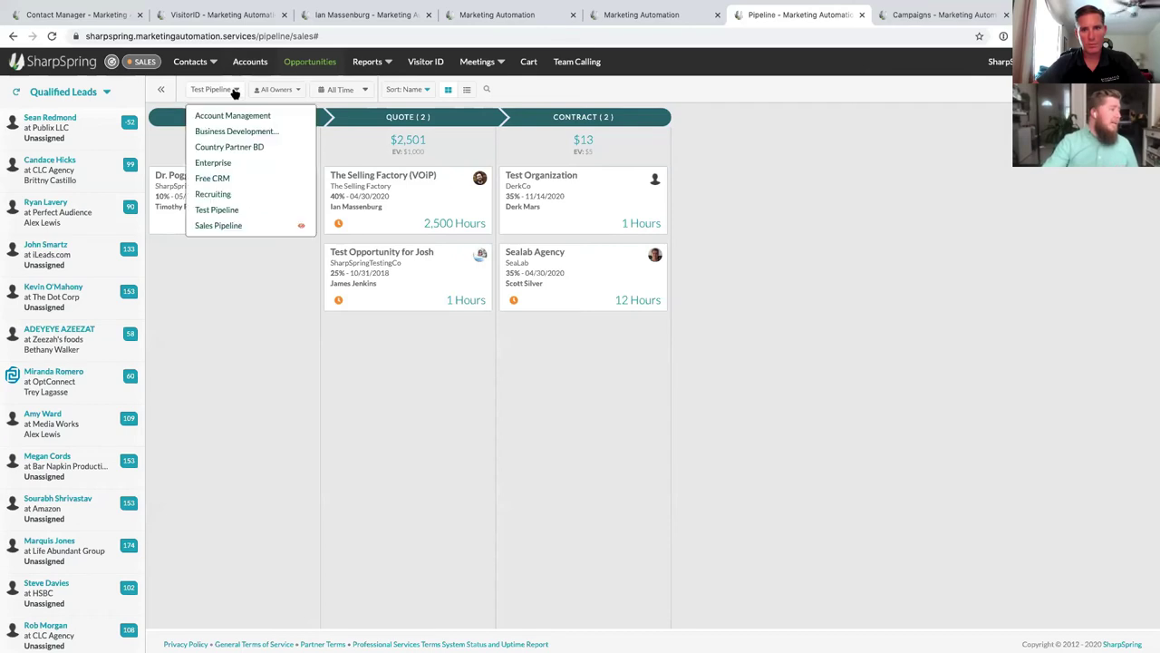
pyautogui.click(279, 91)
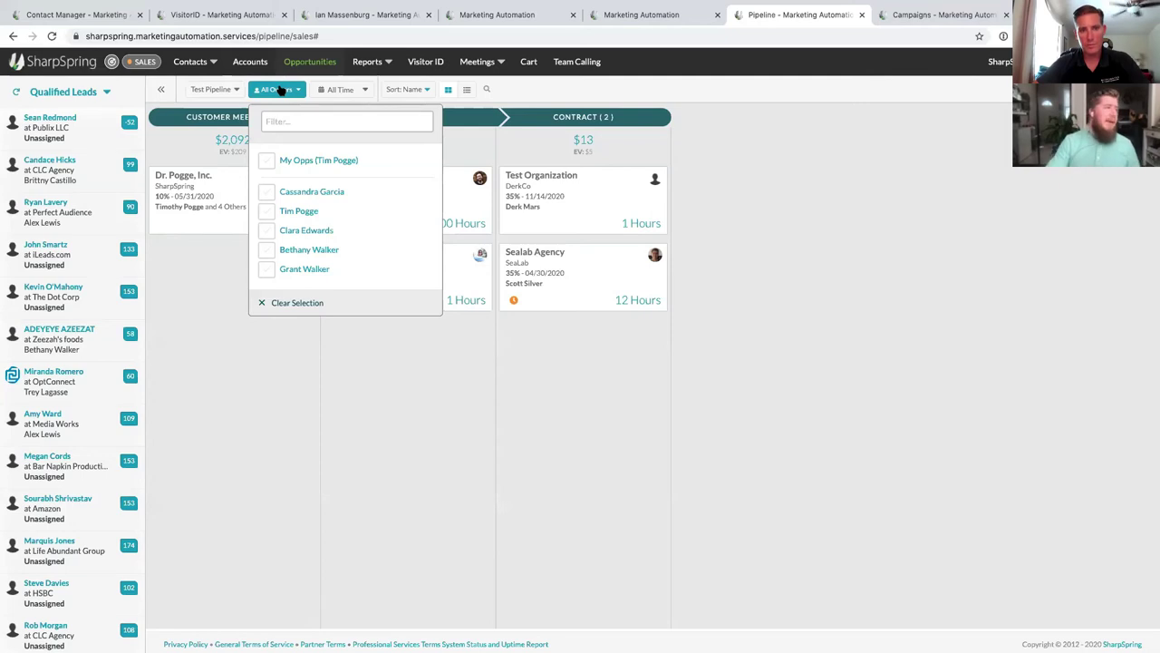
pyautogui.click(348, 91)
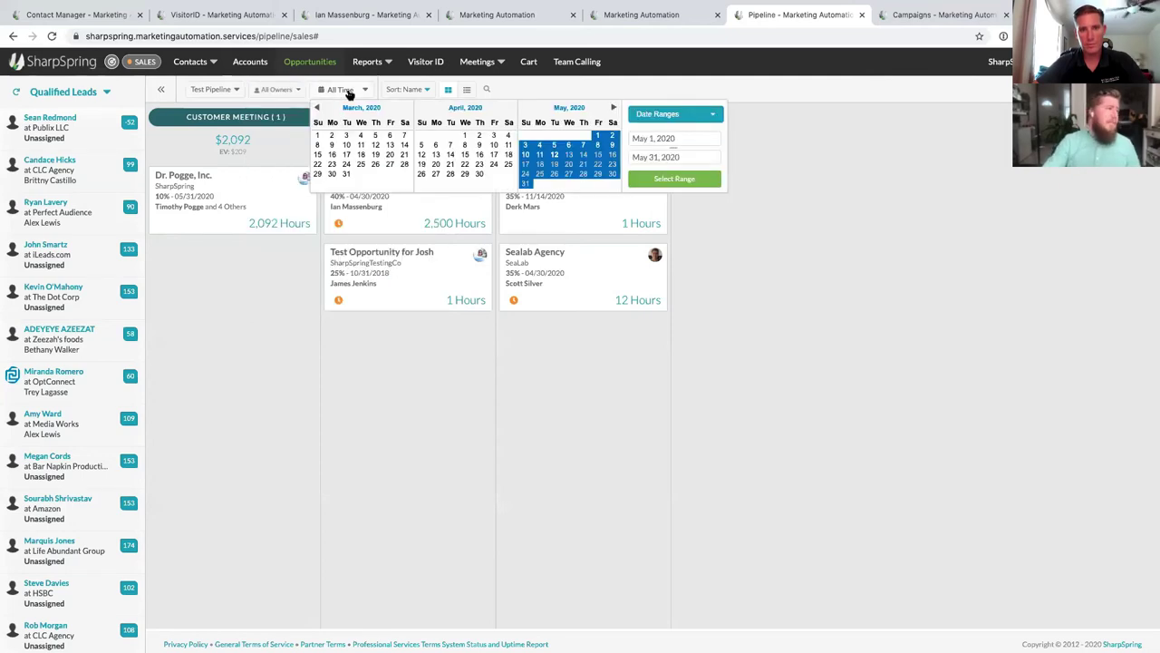
pyautogui.click(422, 95)
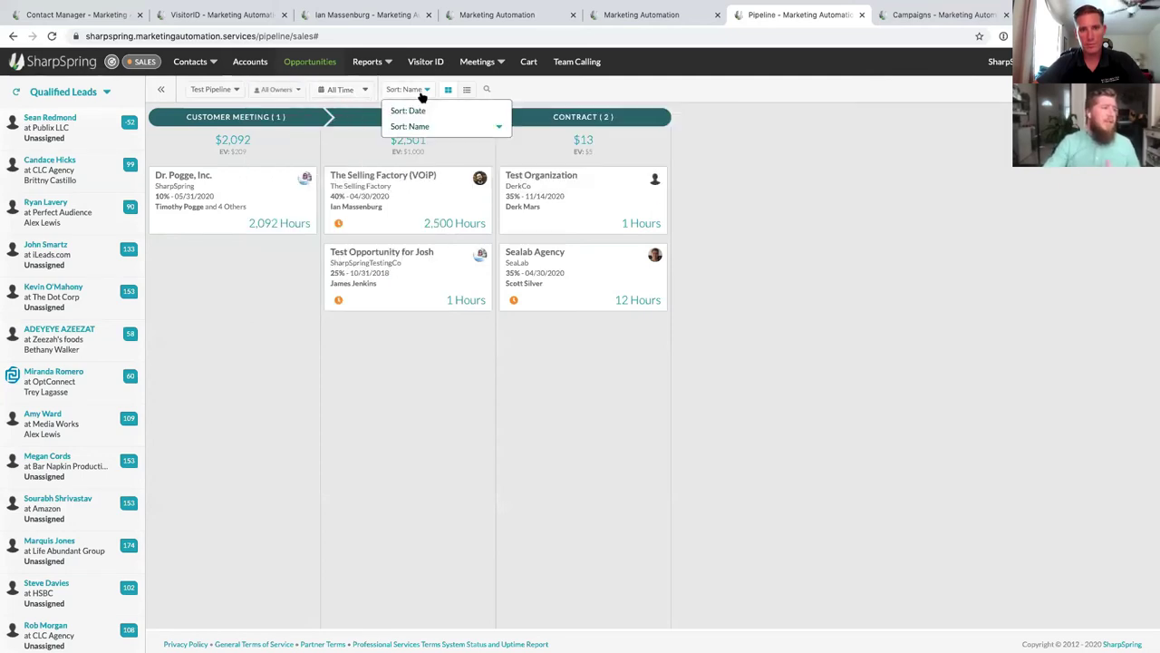
pyautogui.click(767, 217)
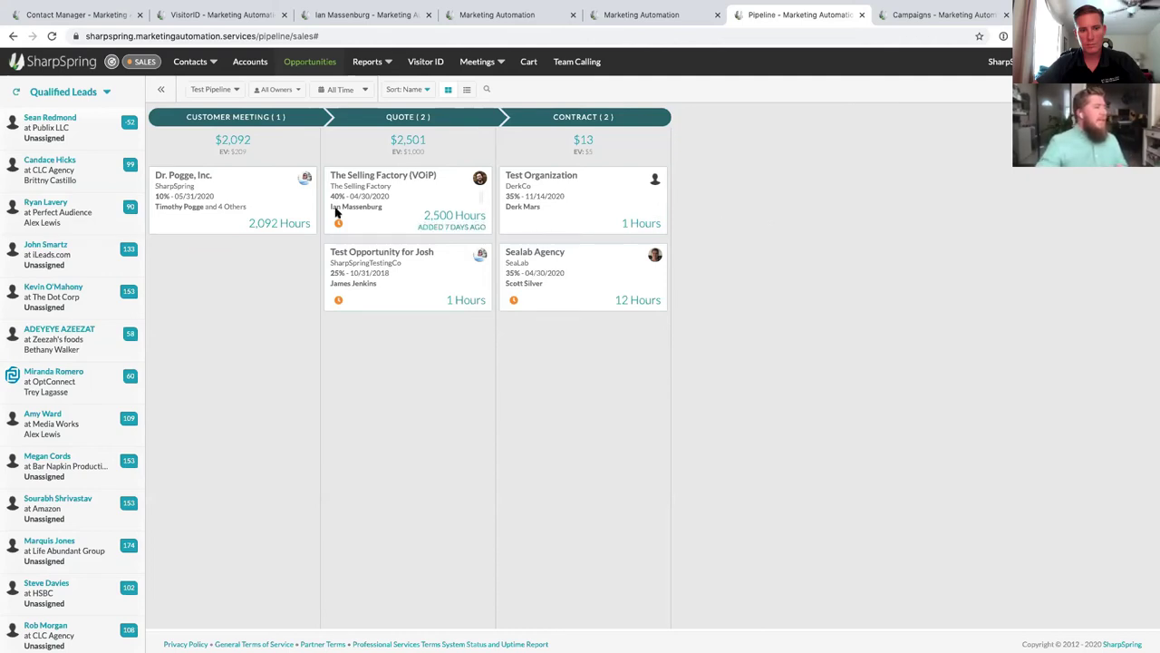
pyautogui.moveTo(254, 189); pyautogui.dragTo(440, 344)
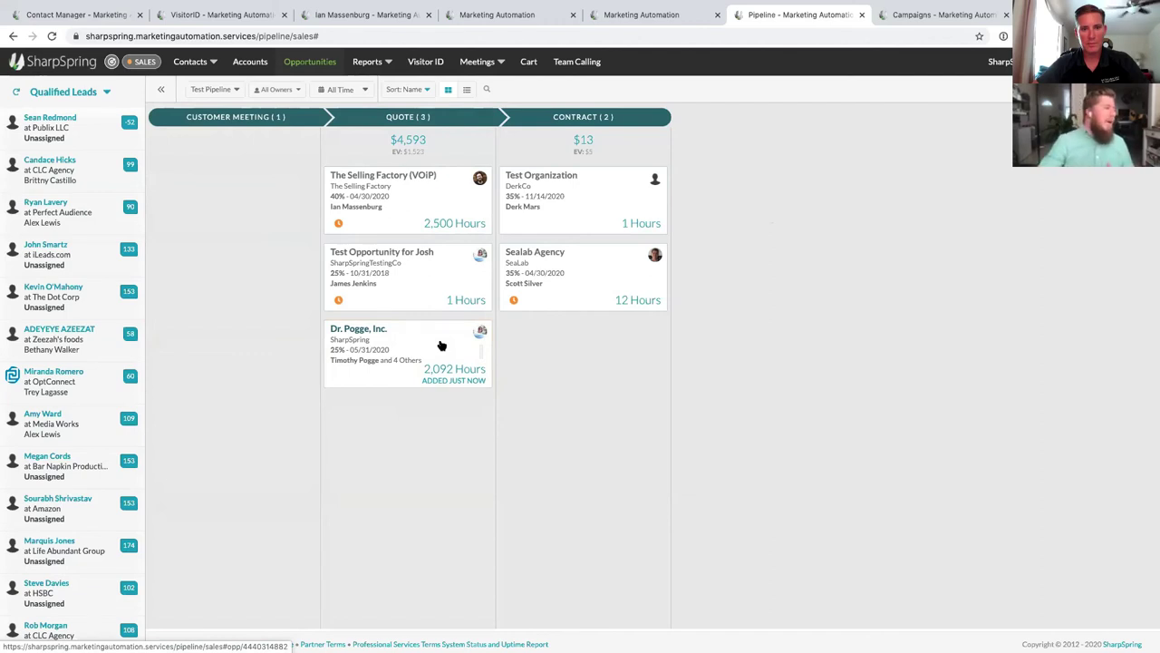
pyautogui.moveTo(401, 338); pyautogui.dragTo(593, 339)
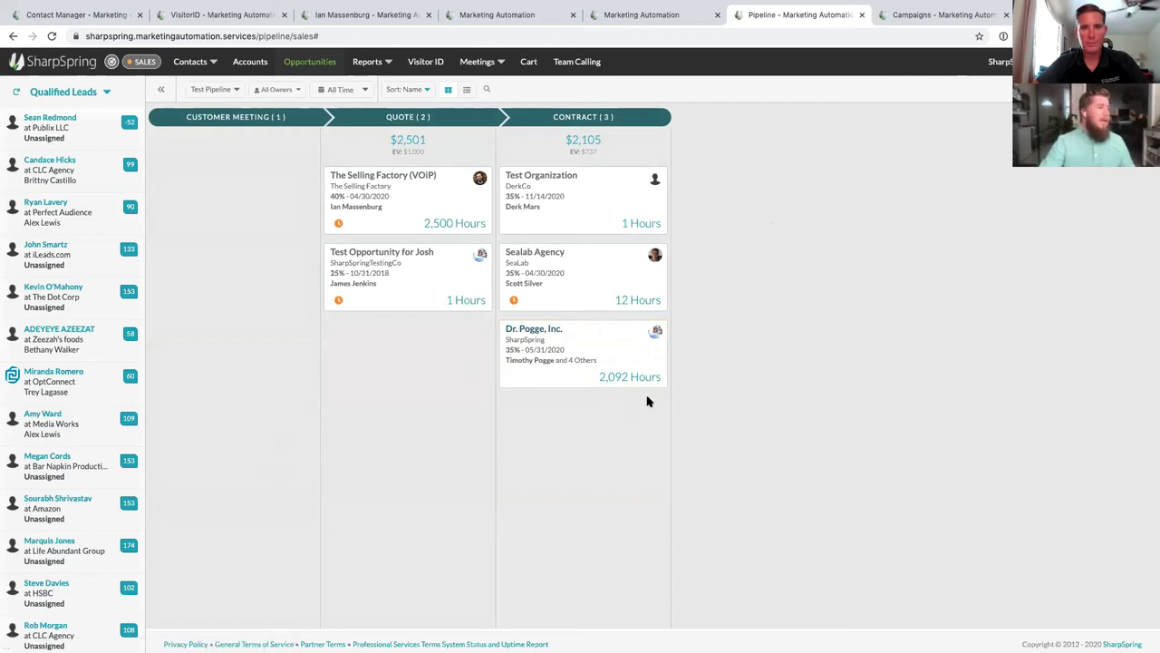
pyautogui.click(599, 343)
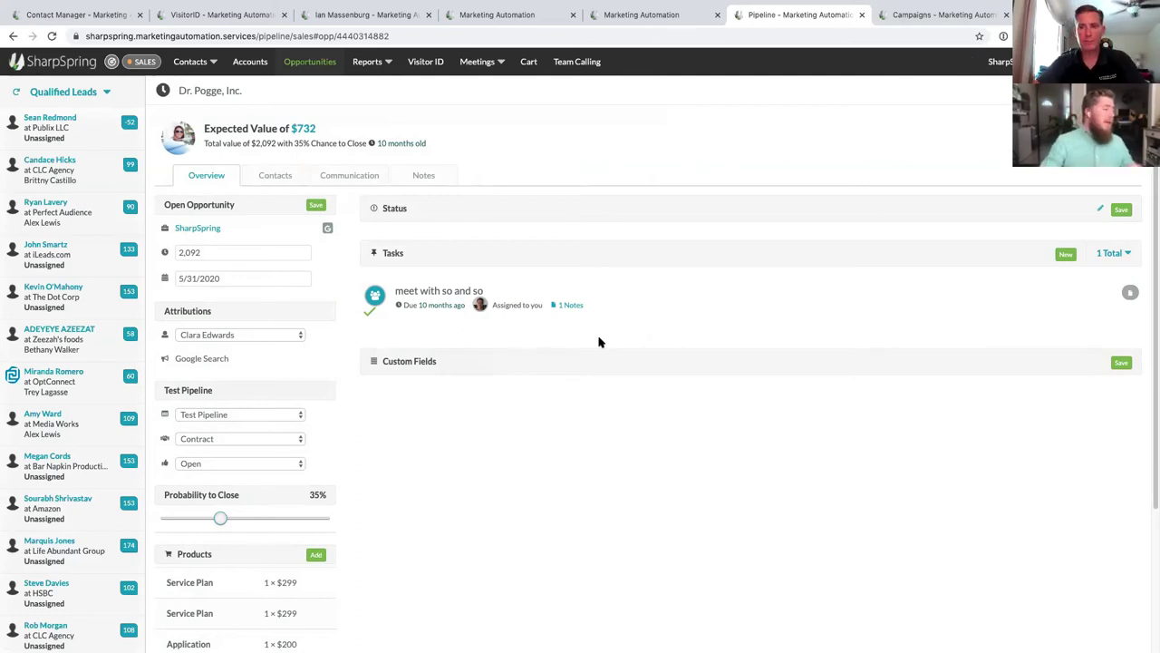
# - Review Dr. Pogge, Inc.'s contacts, suggested contacts and email communication, then return to the pipeline
pyautogui.scroll(-2, 536, 481)
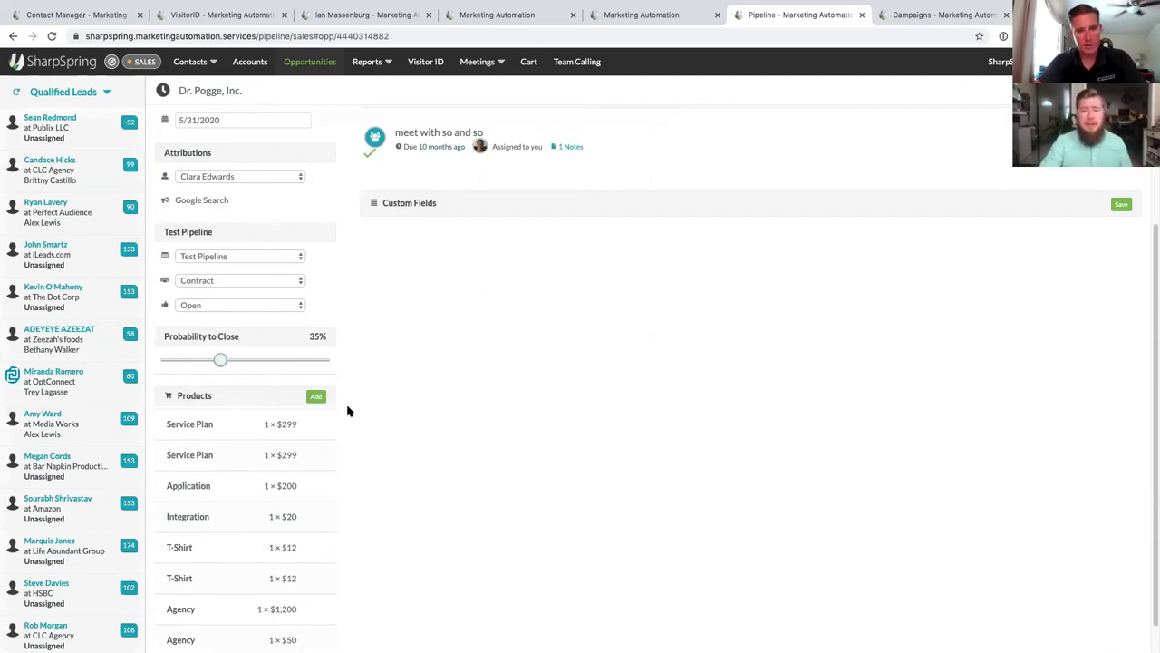
pyautogui.scroll(1, 290, 401)
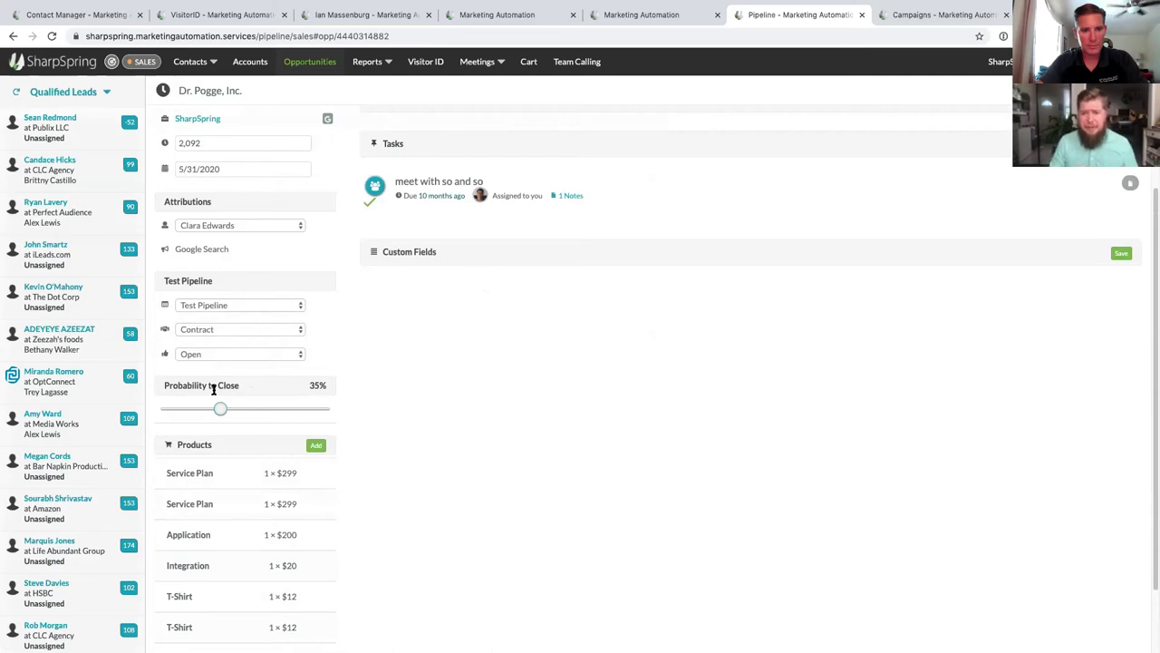
pyautogui.scroll(2, 214, 388)
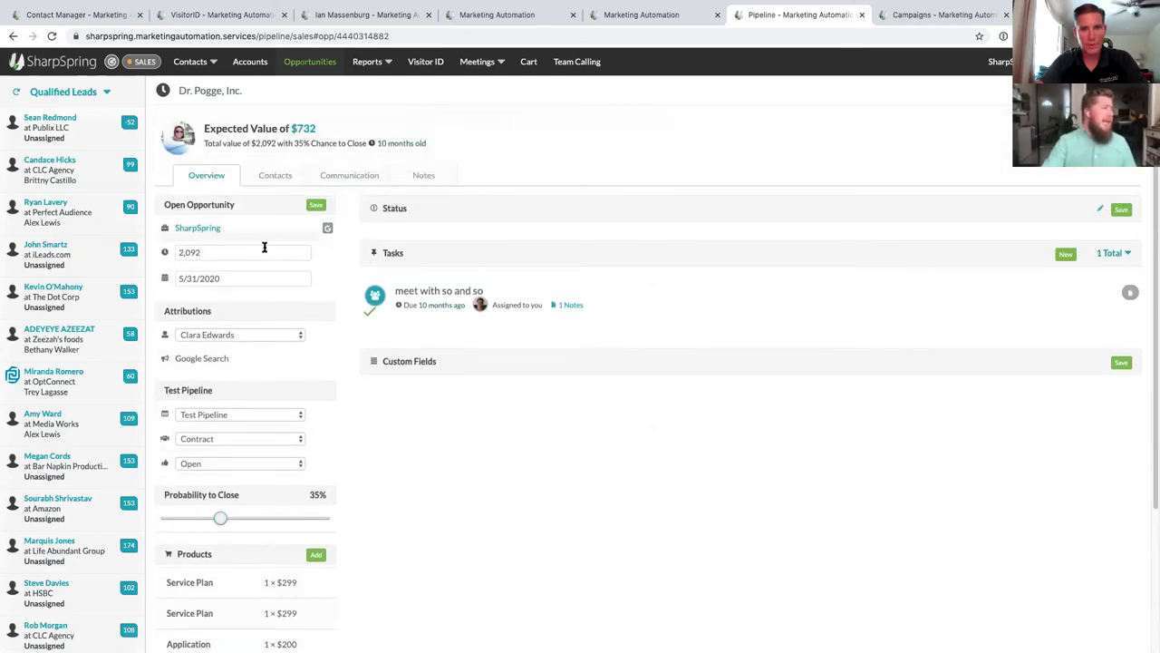
pyautogui.click(266, 180)
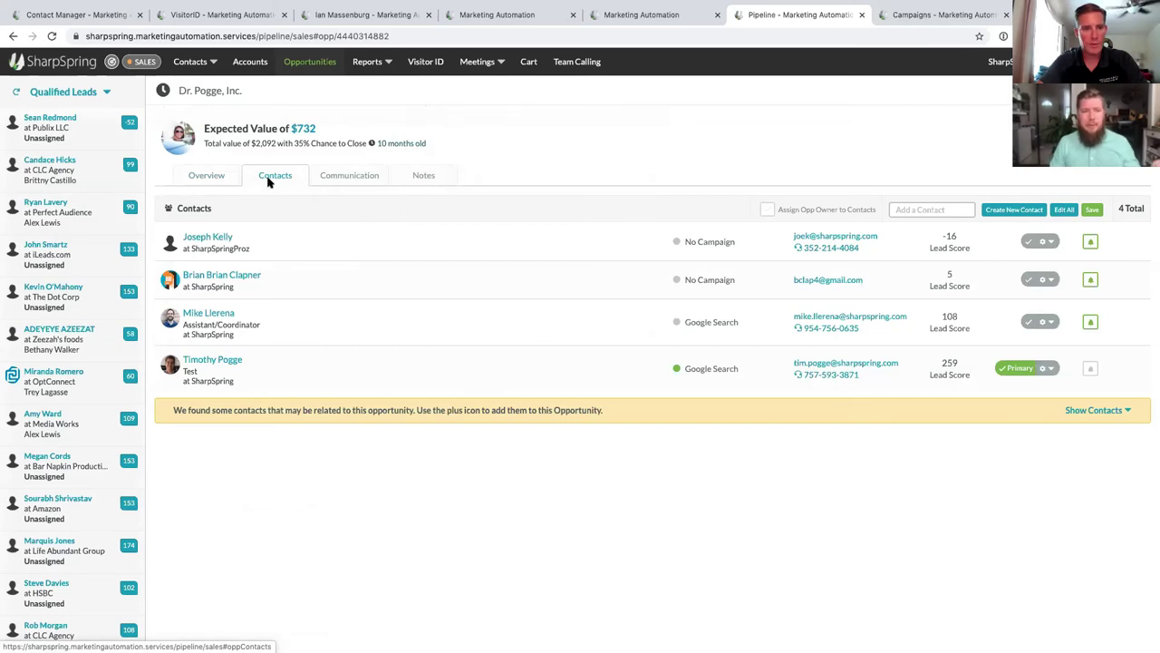
pyautogui.click(1083, 410)
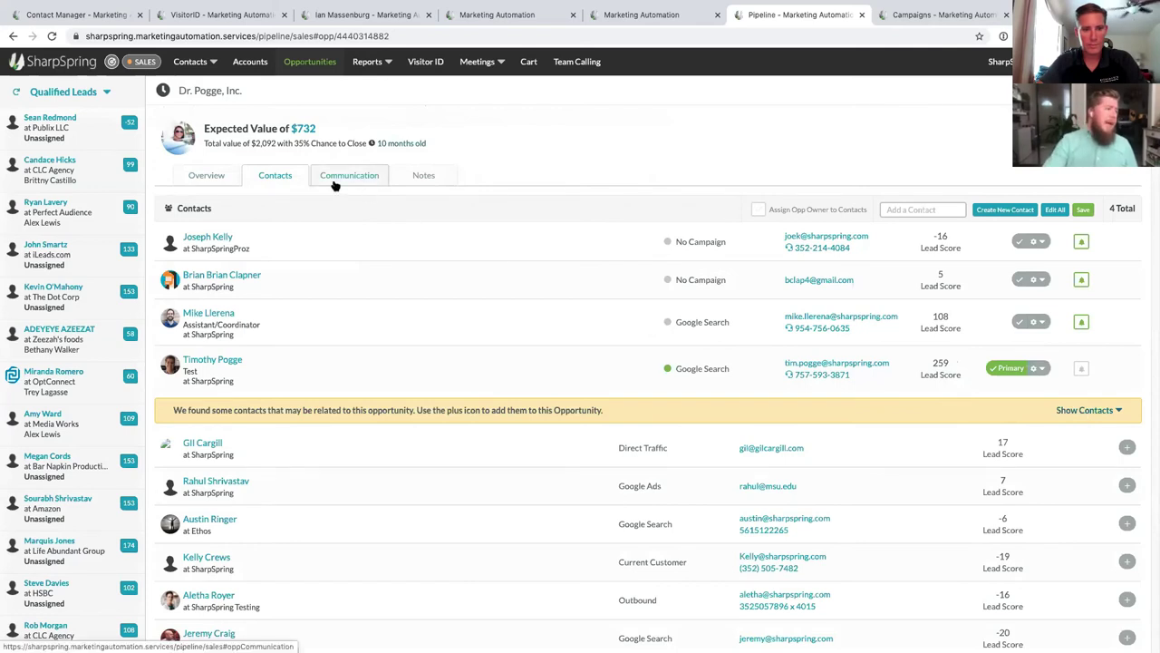
pyautogui.click(393, 188)
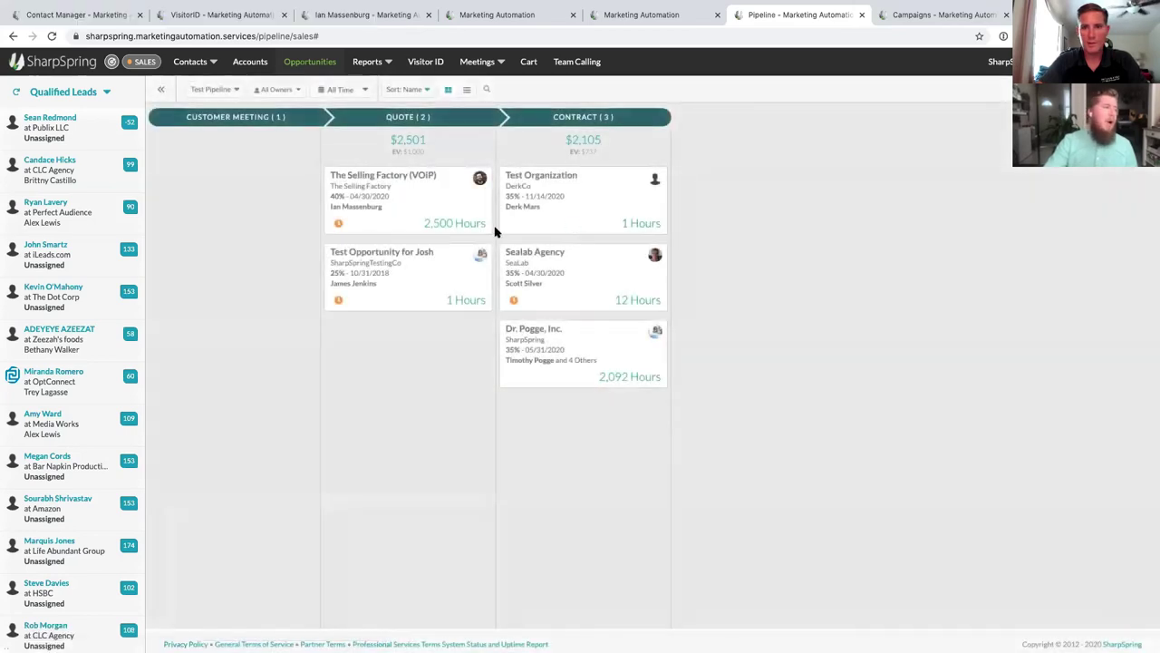
# - Review The Selling Factory (VOiP) contacts, communication and notes, then reopen Dr. Pogge, Inc
pyautogui.click(428, 201)
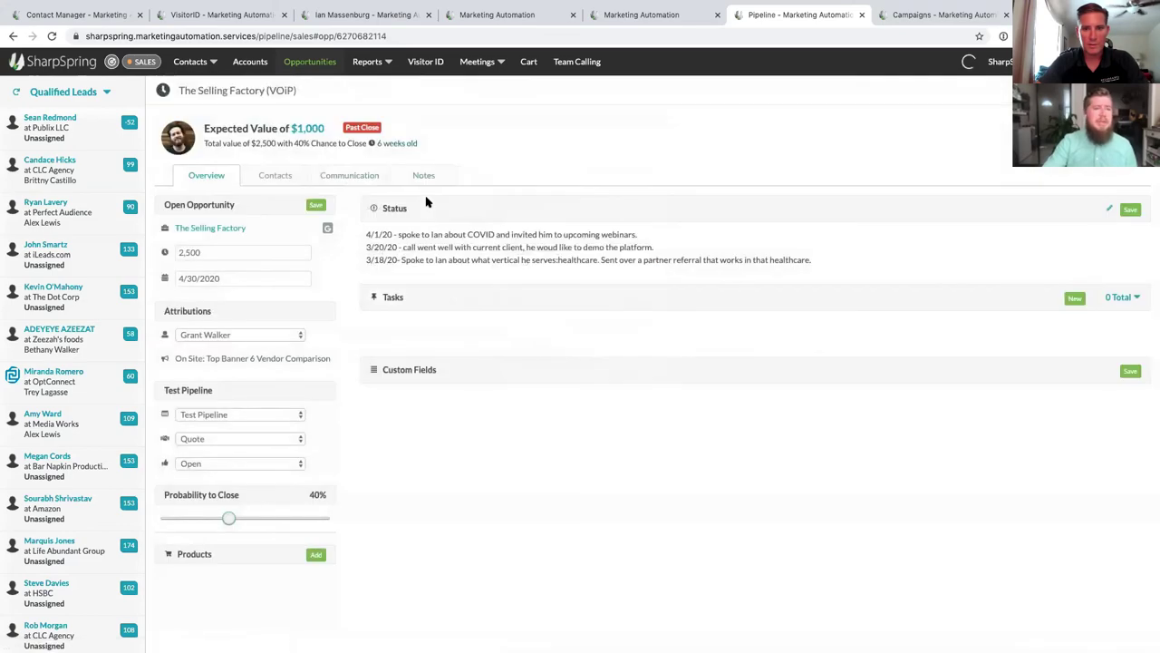
pyautogui.click(281, 175)
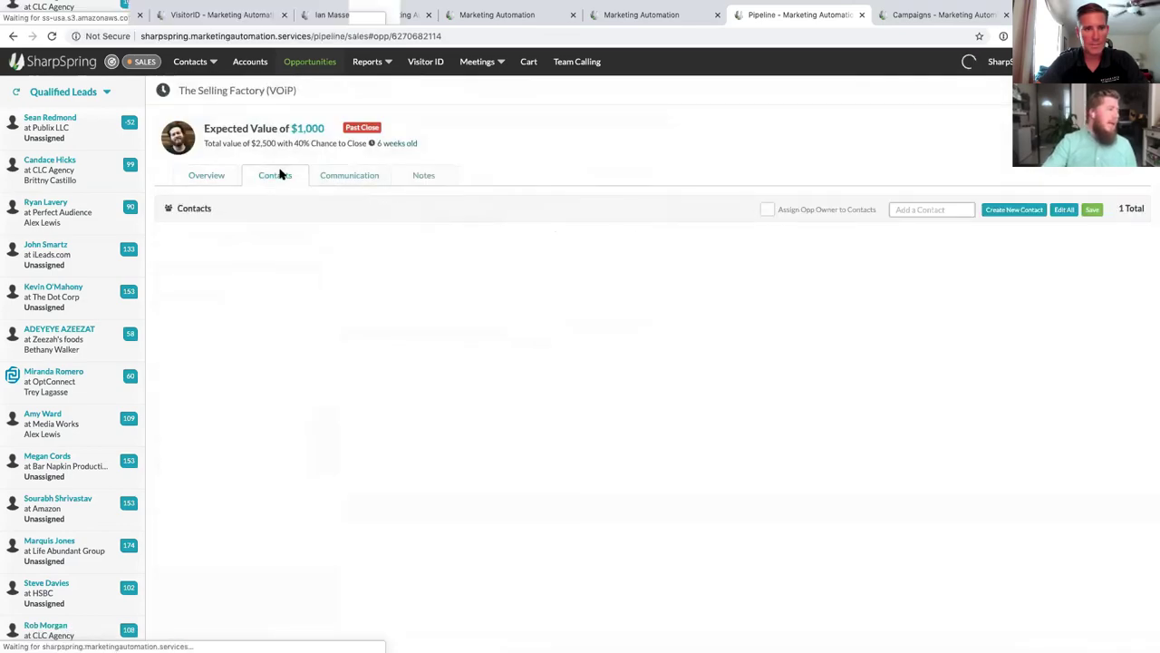
pyautogui.click(332, 175)
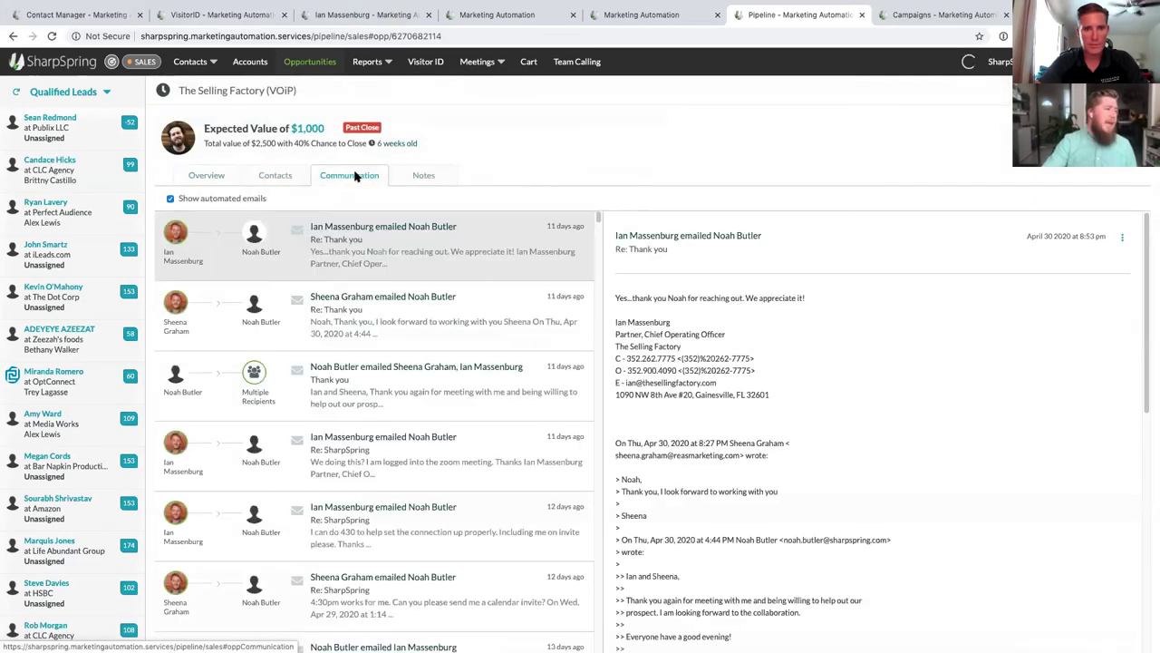
pyautogui.click(416, 175)
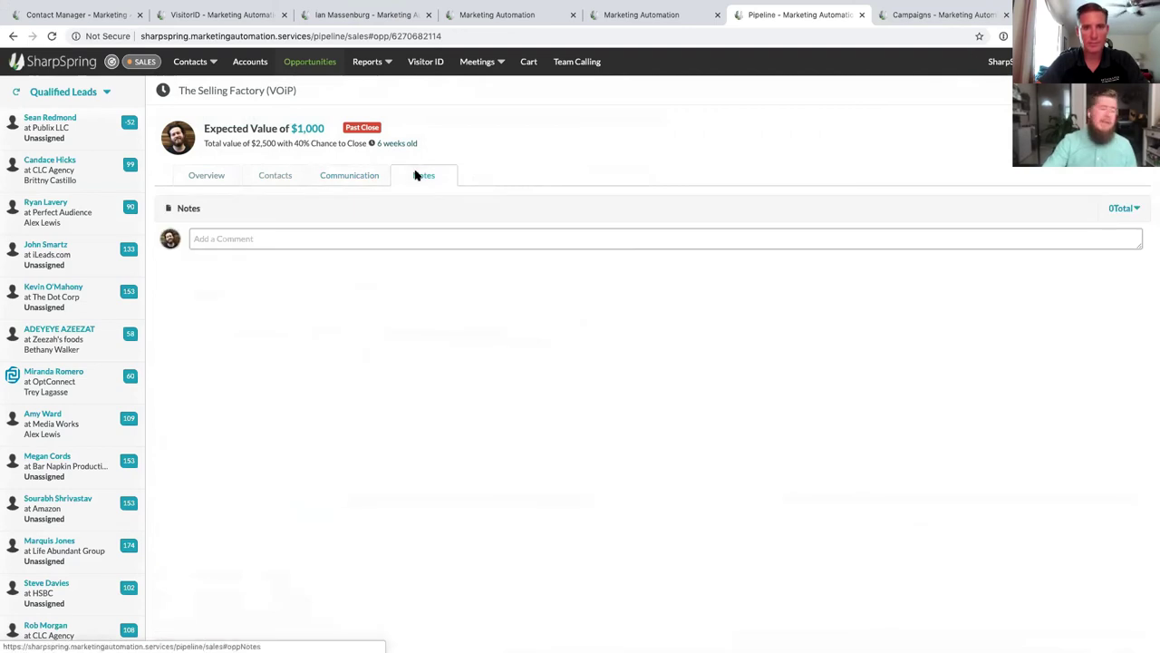
pyautogui.click(996, 114)
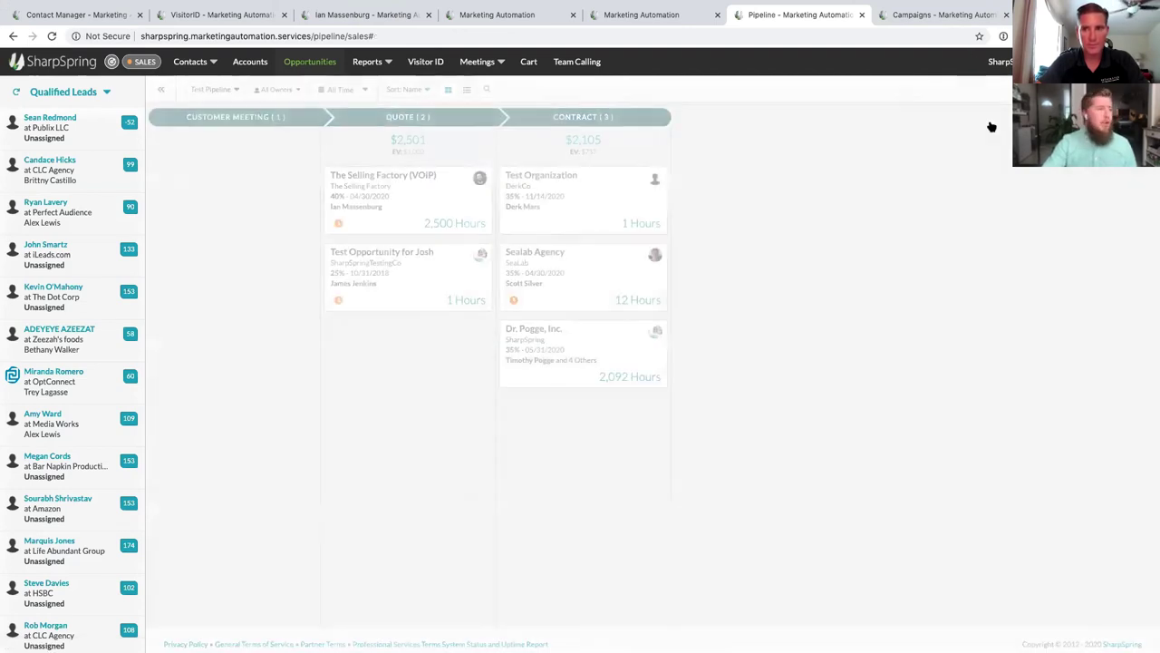
pyautogui.click(580, 341)
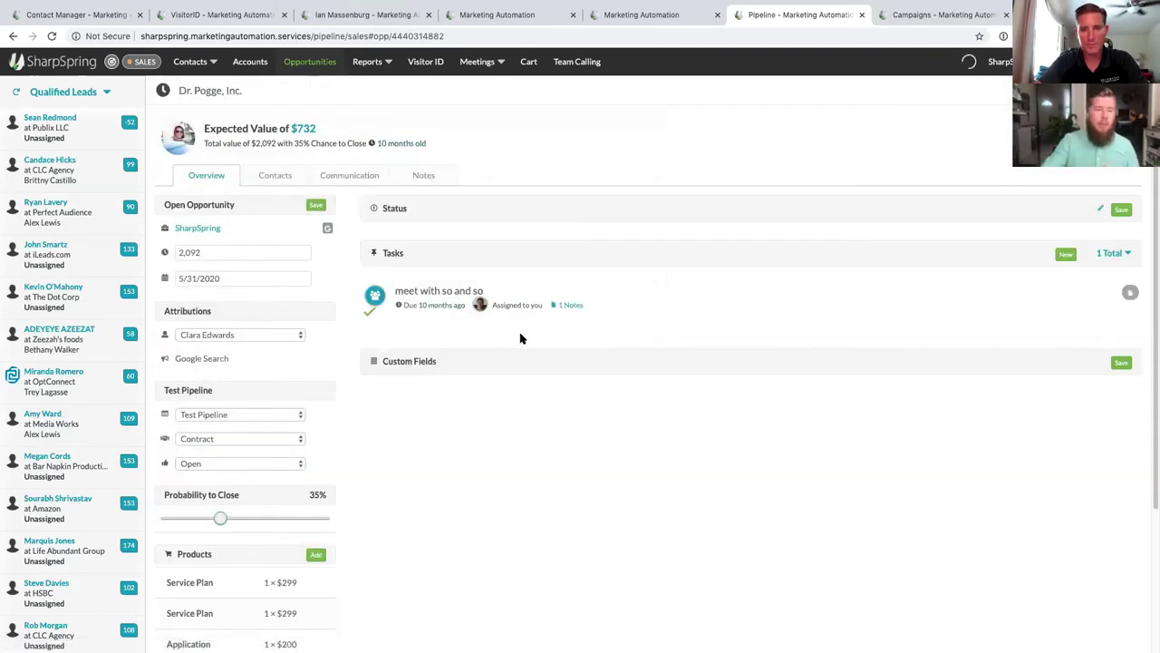
# - Change the Dr. Pogge, Inc. status from Open to Closed Won! and view Campaign Insights
pyautogui.scroll(-1, 432, 499)
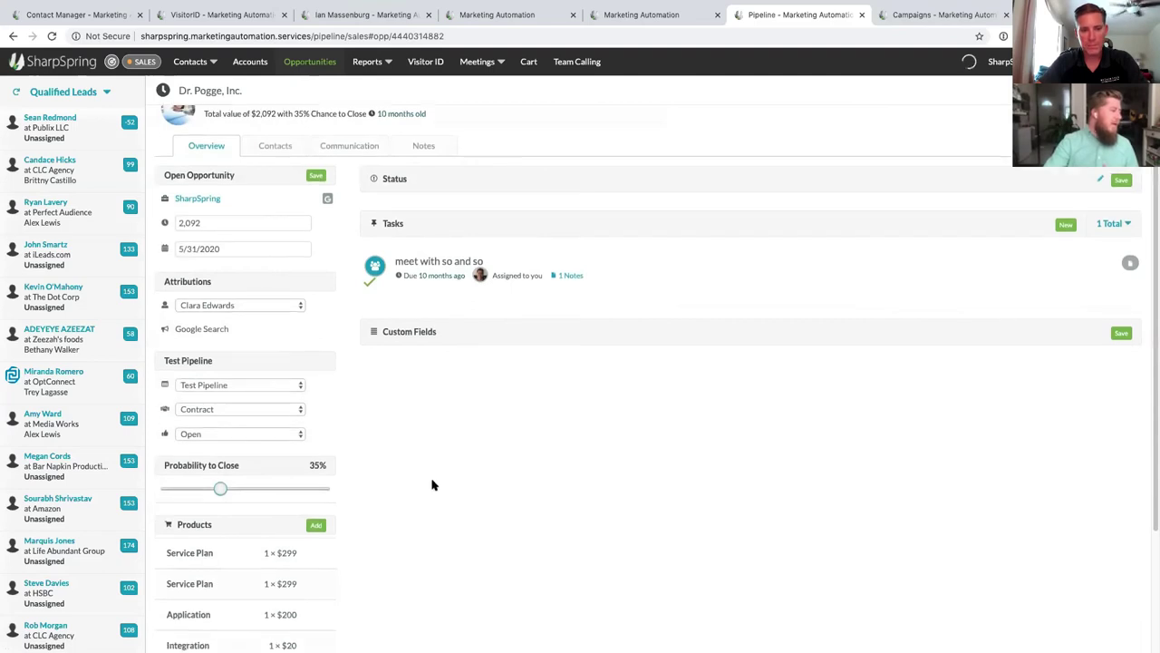
pyautogui.scroll(-1, 432, 485)
pyautogui.click(241, 405)
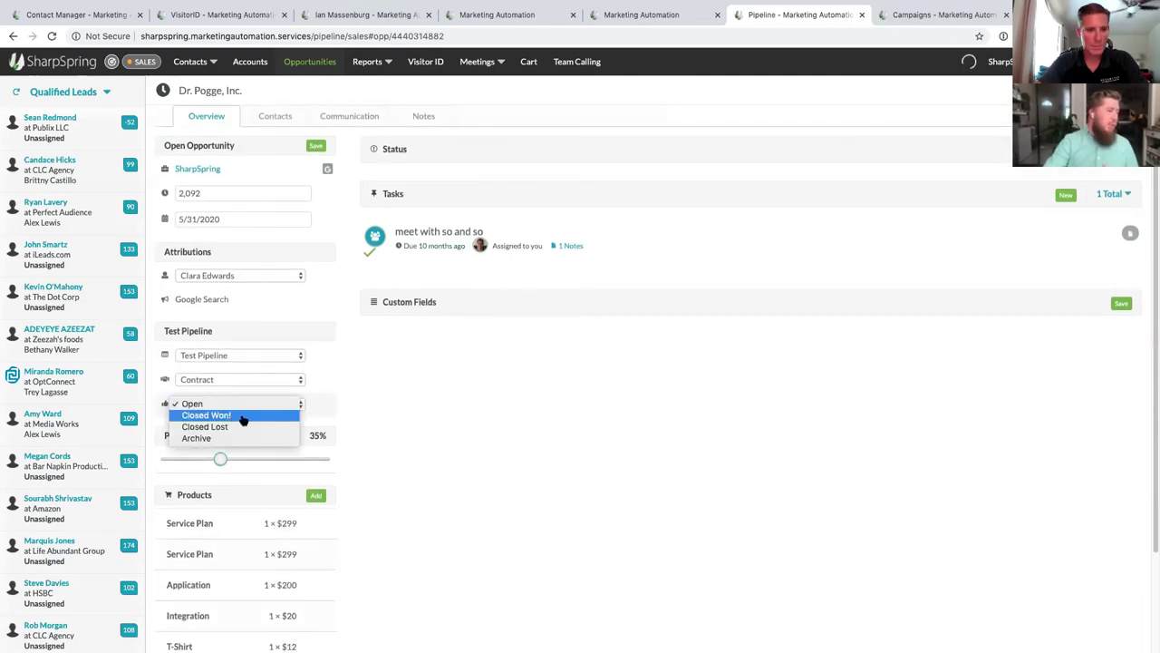
pyautogui.click(242, 417)
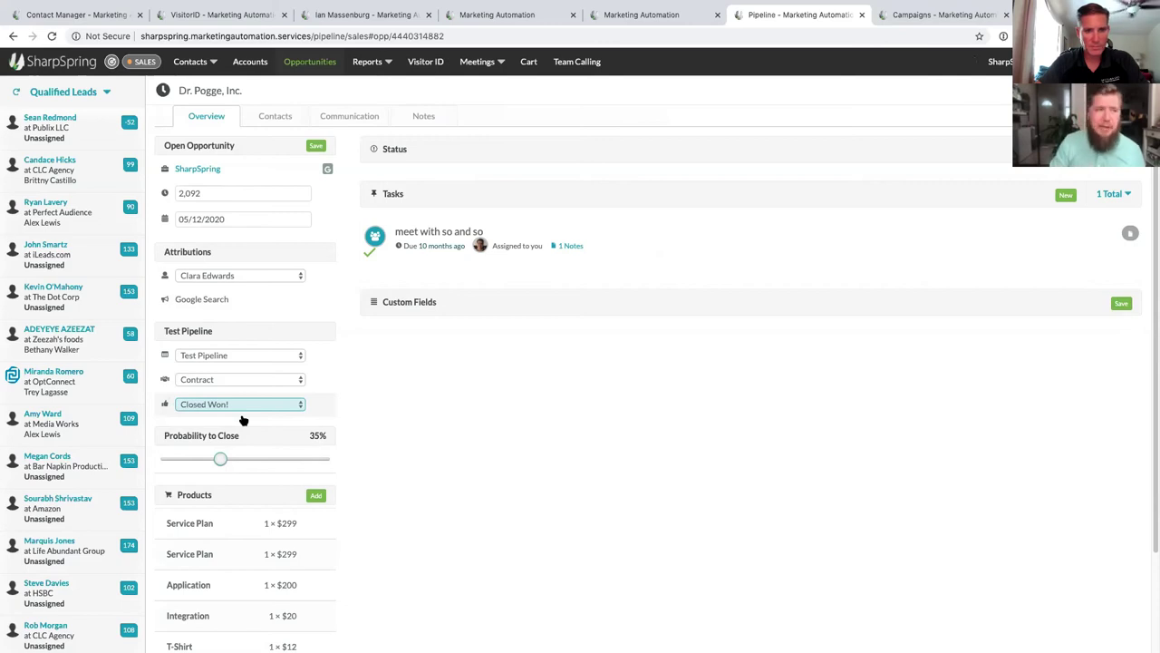
pyautogui.click(906, 16)
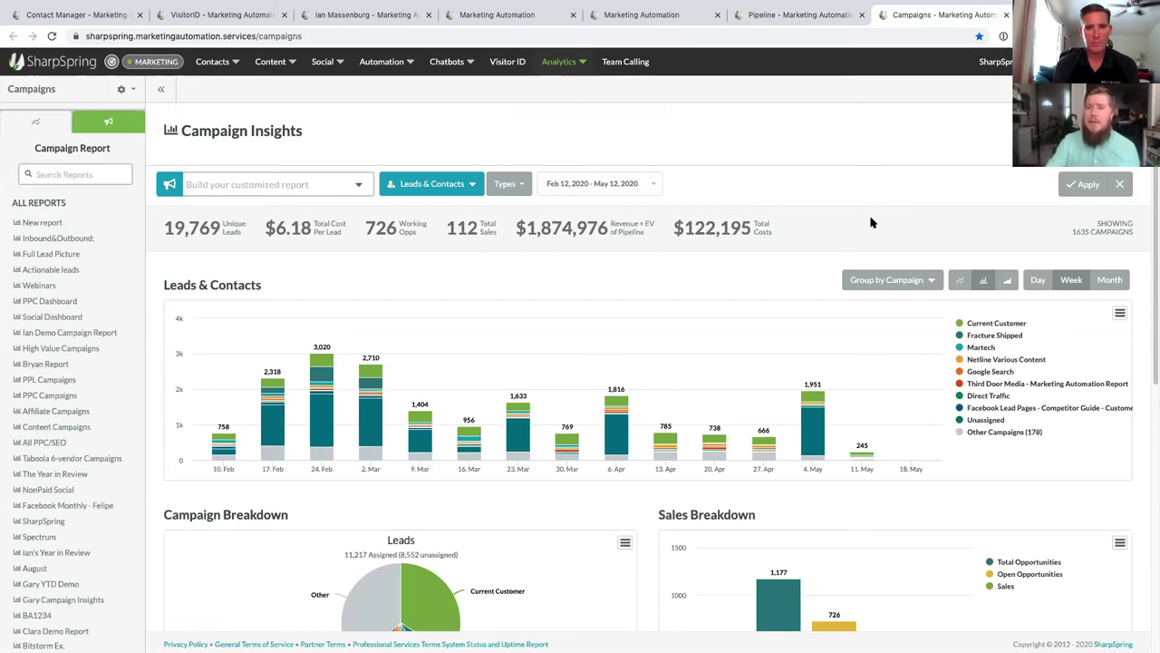
pyautogui.scroll(-5, 862, 285)
pyautogui.scroll(-3, 862, 285)
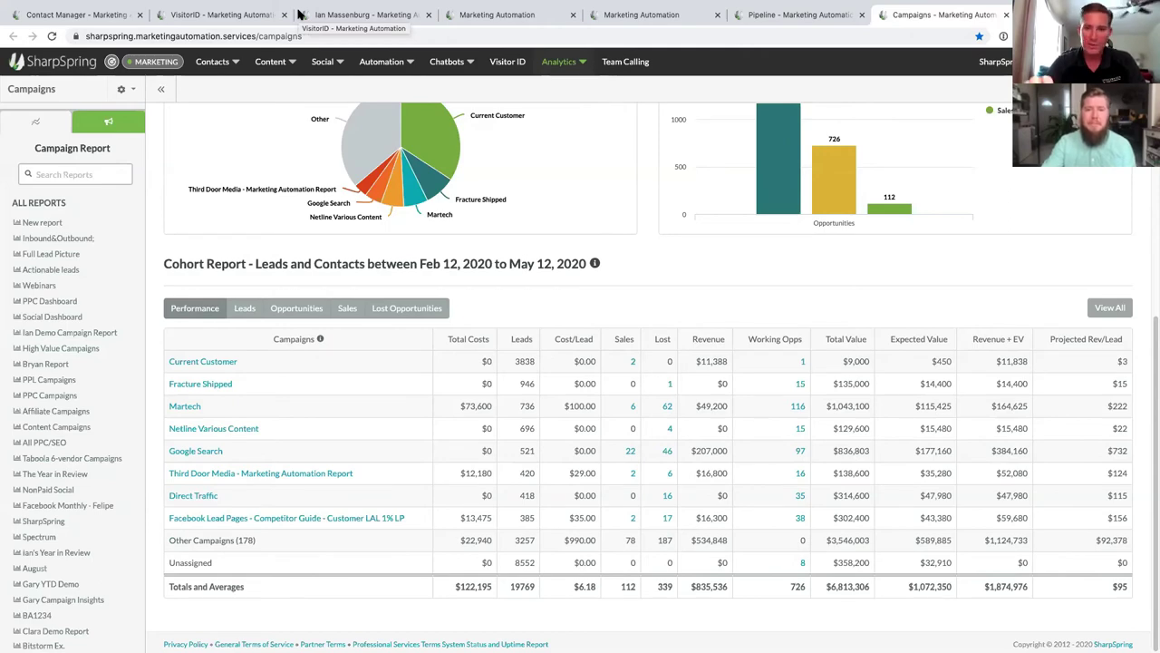
pyautogui.scroll(3, 463, 179)
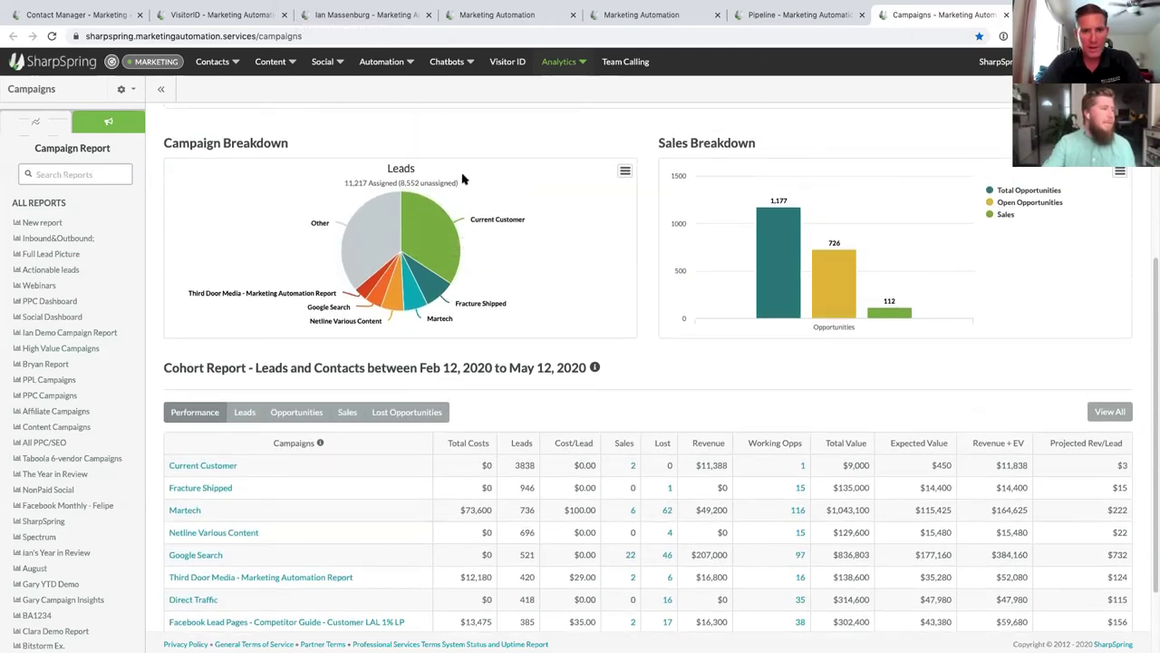
pyautogui.scroll(2, 463, 180)
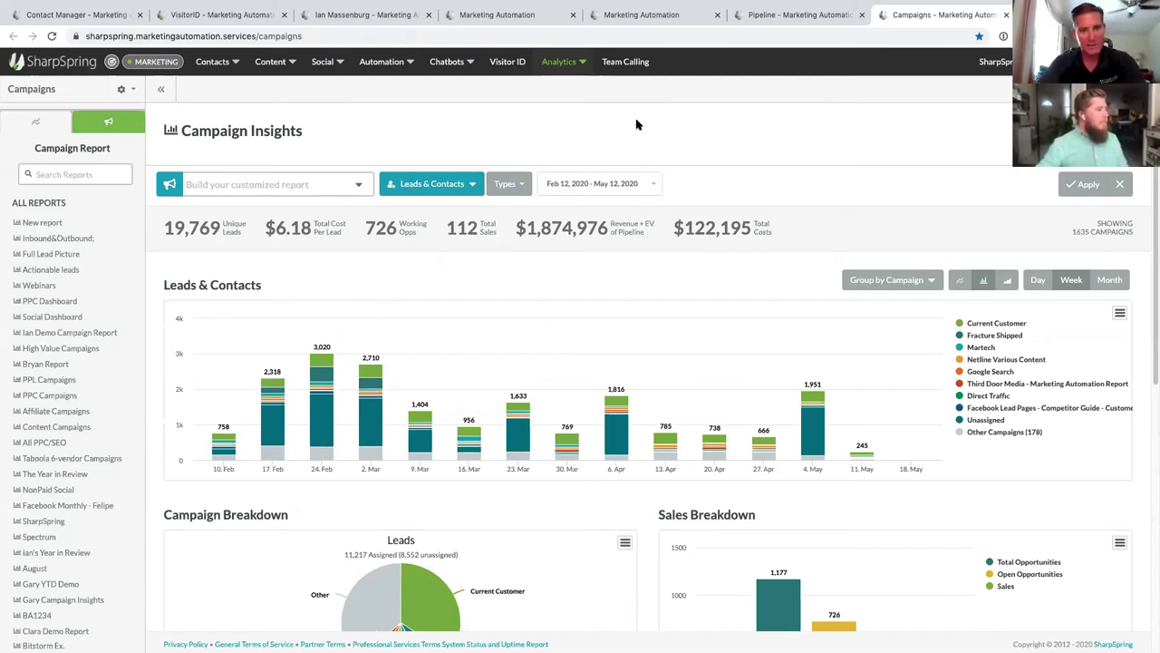
pyautogui.scroll(-1, 797, 145)
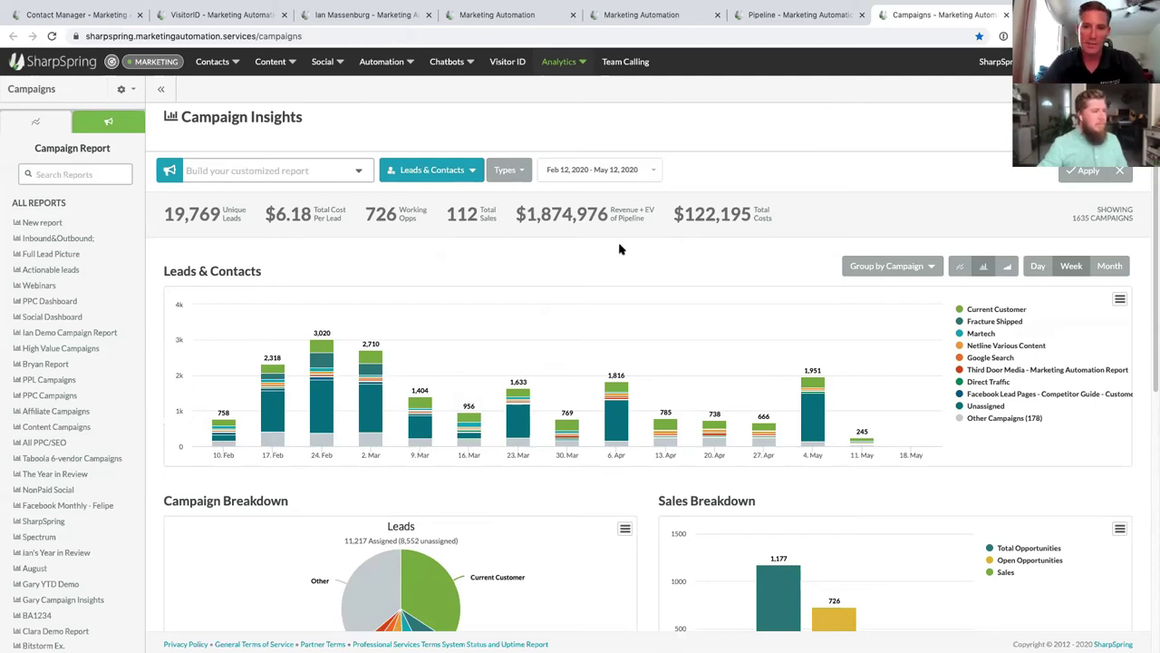
pyautogui.scroll(-1, 619, 248)
pyautogui.scroll(-2, 619, 248)
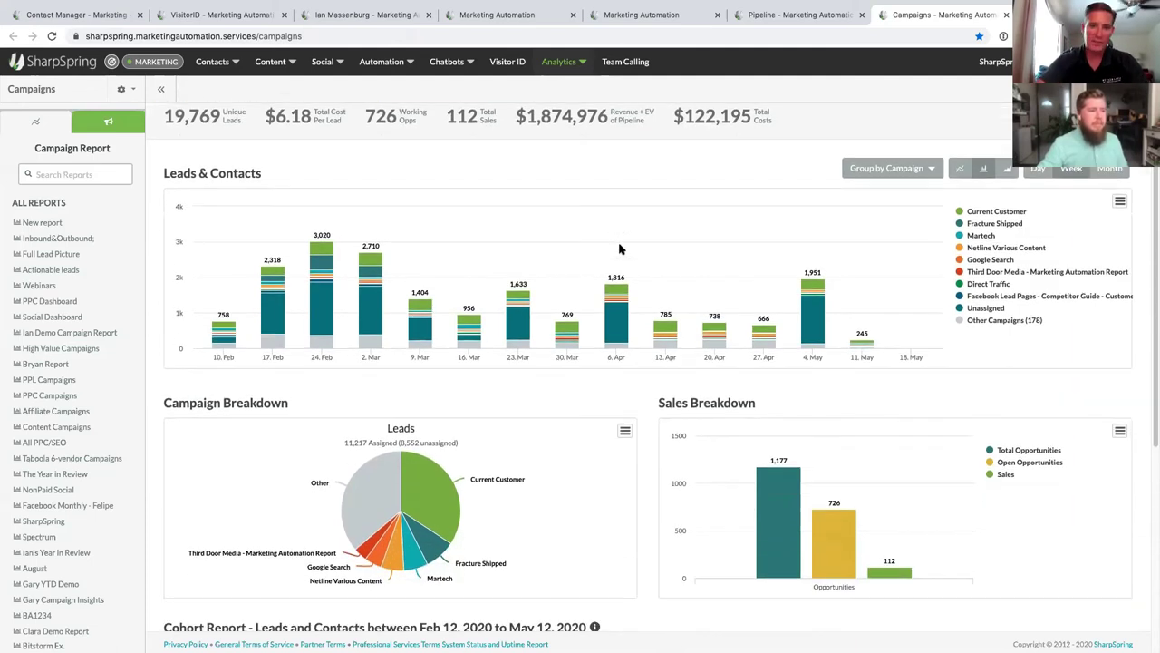
pyautogui.scroll(1, 619, 248)
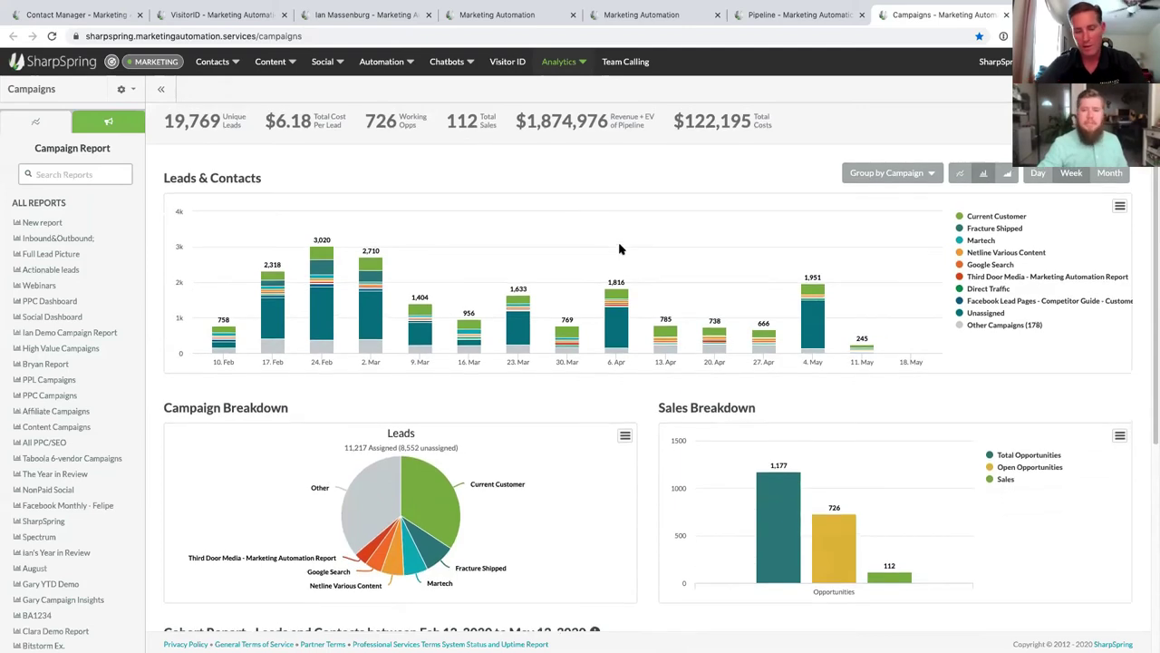